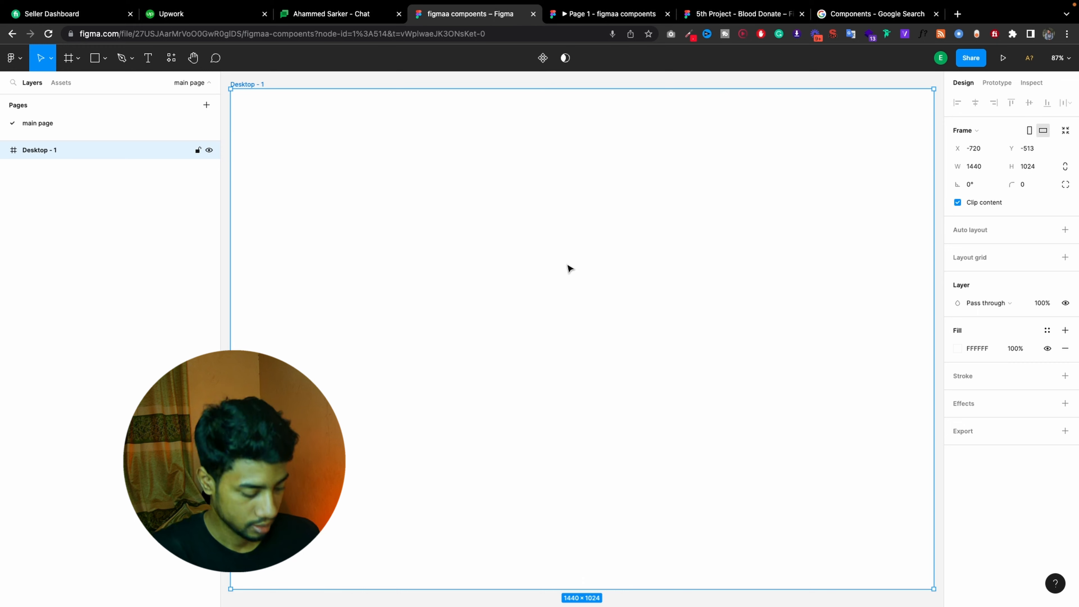
# Add a "Click Here" text in the upper-left area of the Desktop - 1 frame
pyautogui.scroll(-5, 581, 233)
pyautogui.click(781, 246)
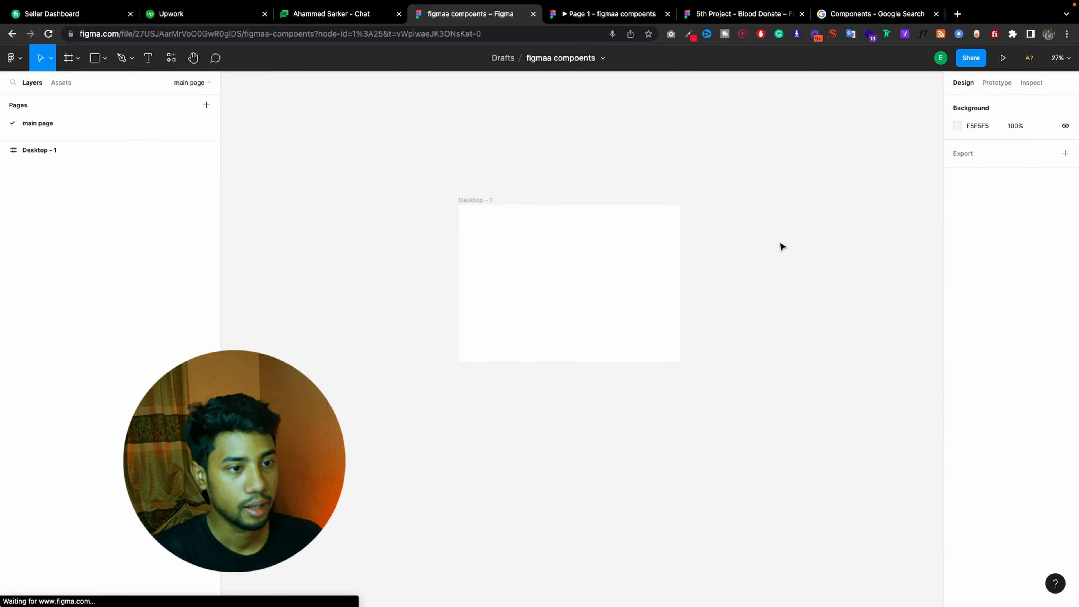
pyautogui.click(105, 61)
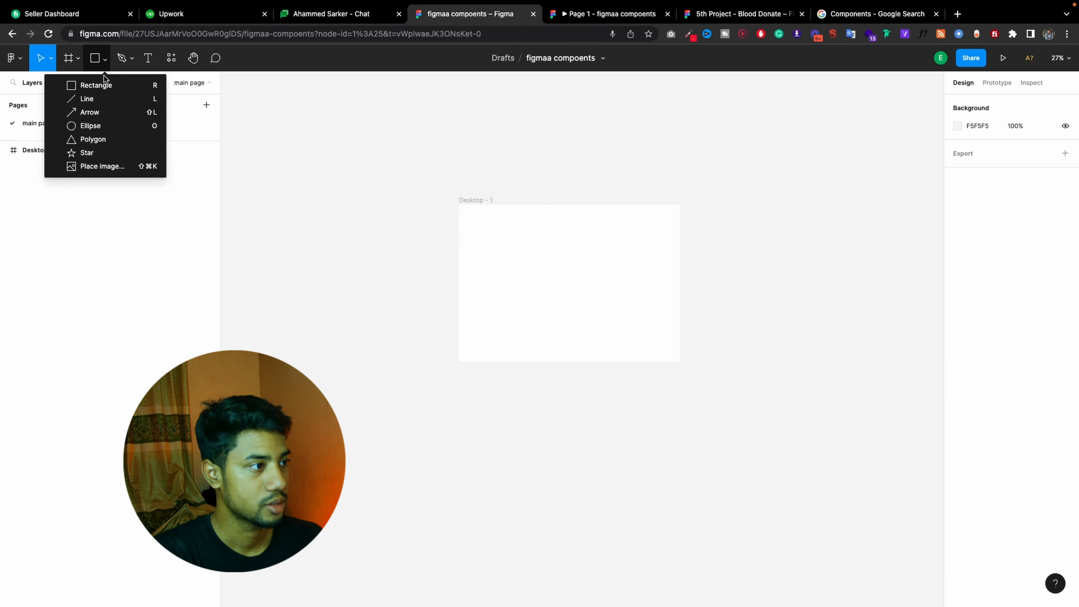
pyautogui.click(282, 105)
pyautogui.click(148, 60)
pyautogui.click(508, 237)
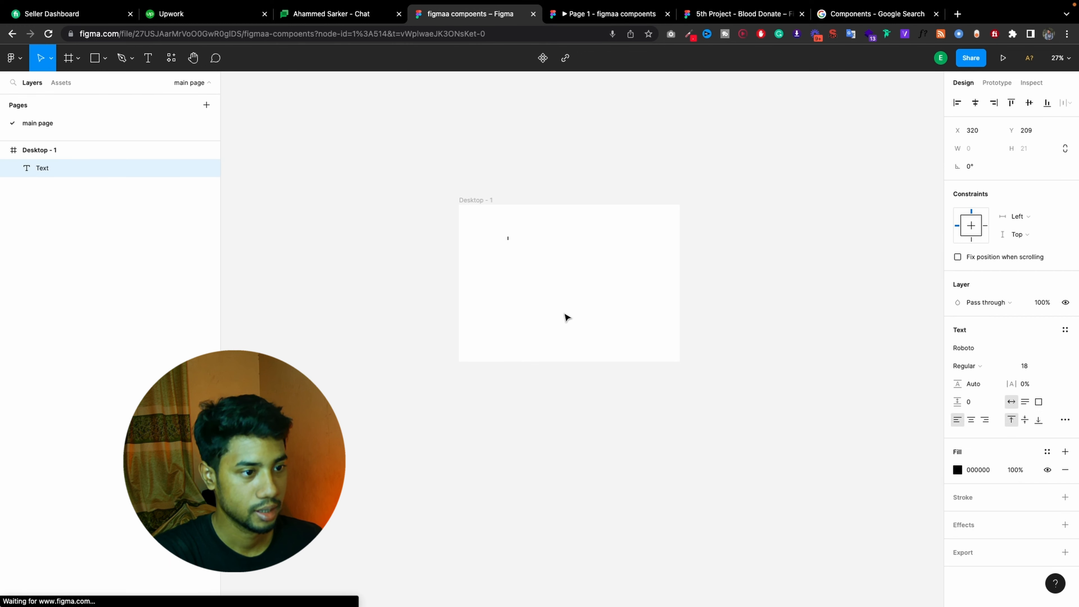
pyautogui.write('Click Here')
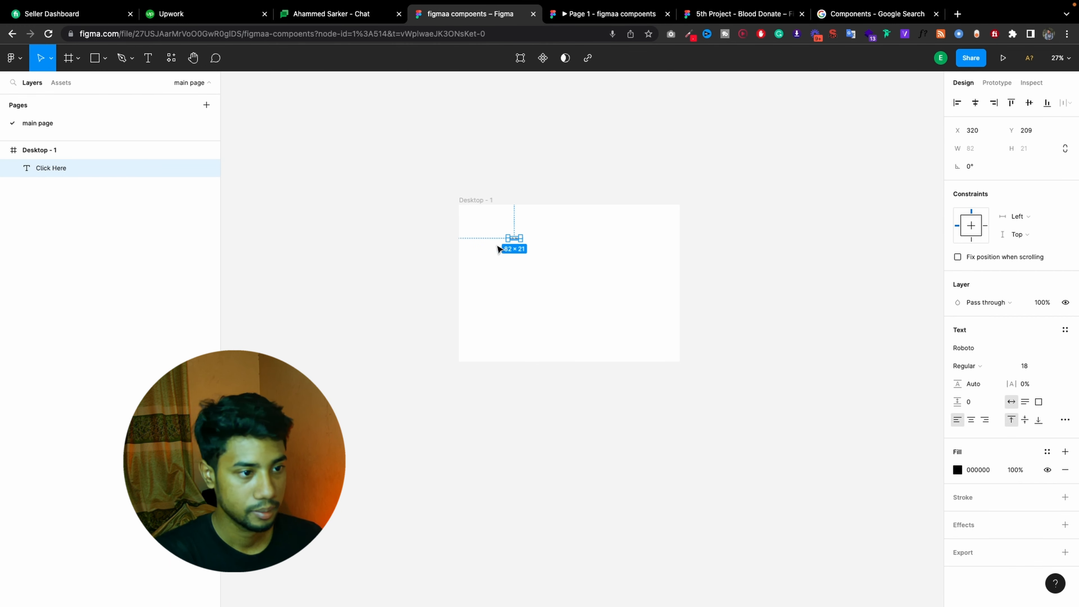
# Wrap the Click Here text in an auto layout, enlarge it to about 233 × 60 and align its content to the centre
pyautogui.scroll(3, 514, 240)
pyautogui.rightClick(514, 242)
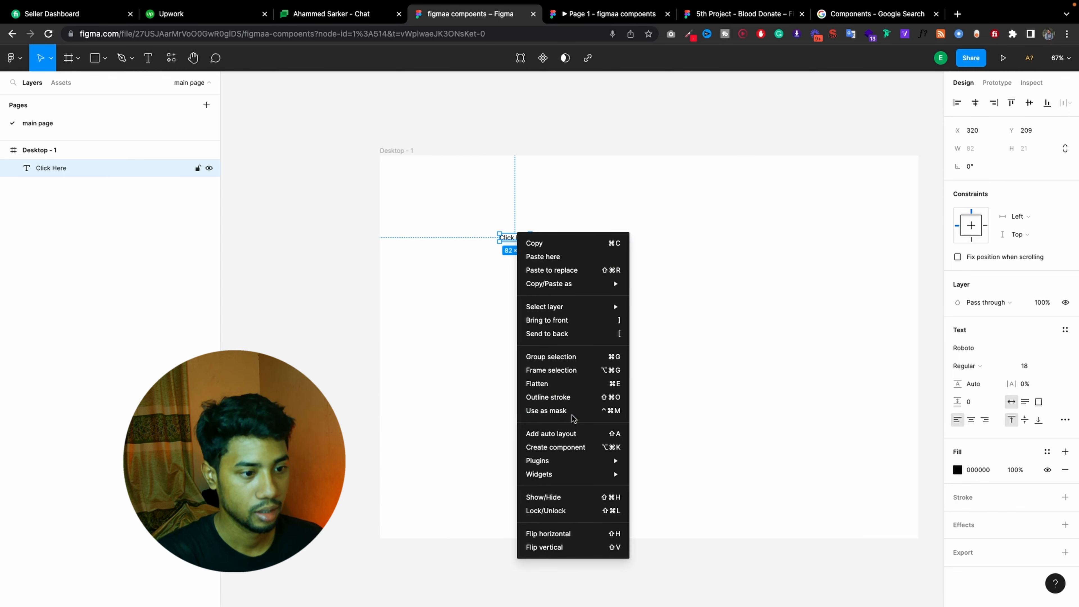
pyautogui.click(557, 433)
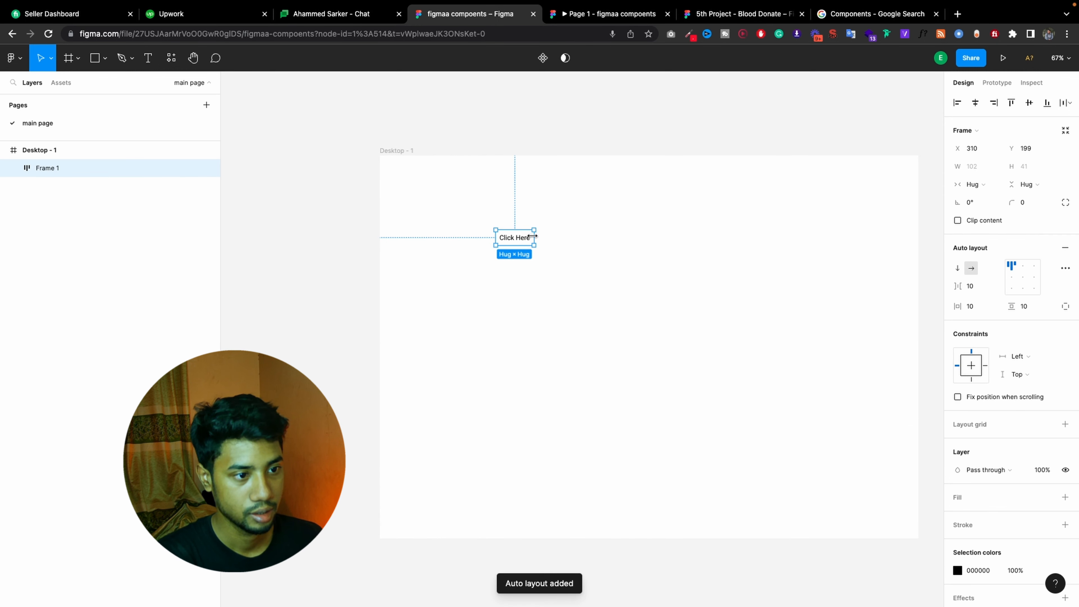
pyautogui.moveTo(534, 236); pyautogui.dragTo(583, 237)
pyautogui.click(1023, 277)
# Give the button frame a red FF0000 fill and change its text colour to white
pyautogui.scroll(-2, 1050, 442)
pyautogui.click(1066, 436)
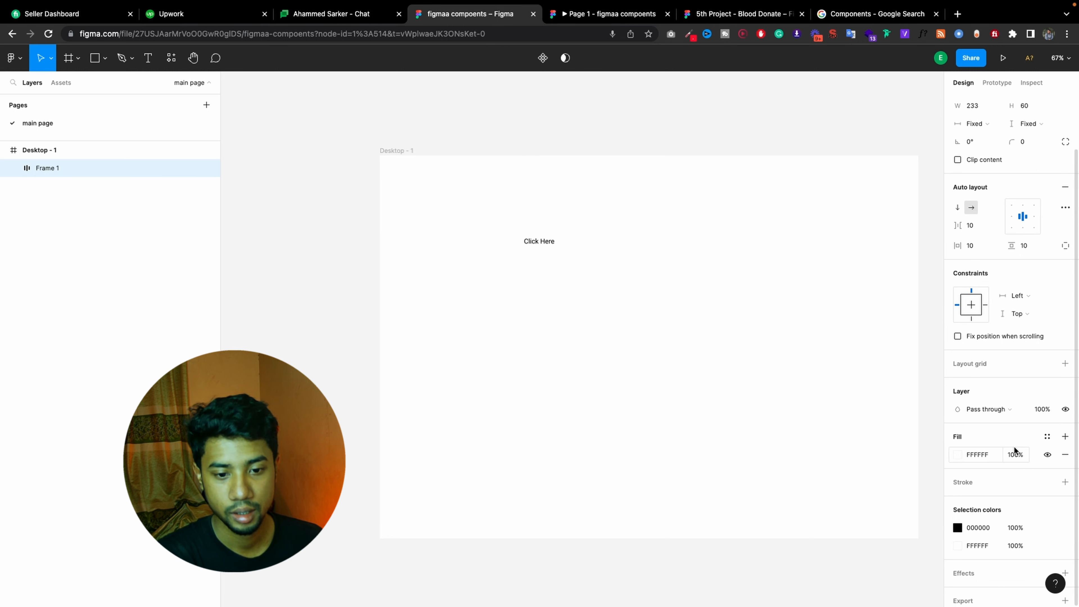
pyautogui.write('ff0000')
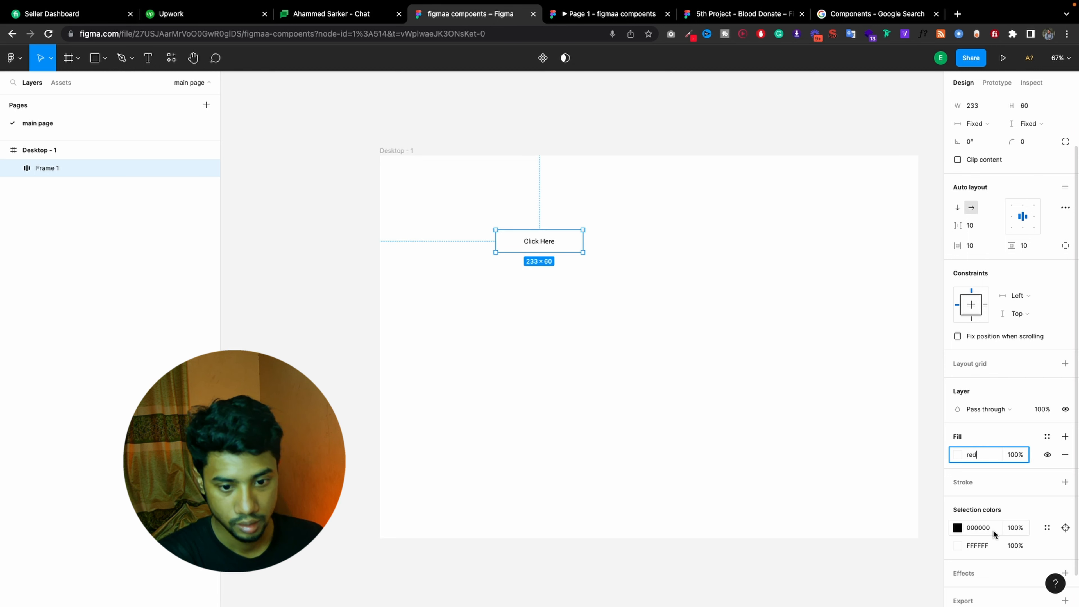
pyautogui.click(993, 528)
pyautogui.click(790, 426)
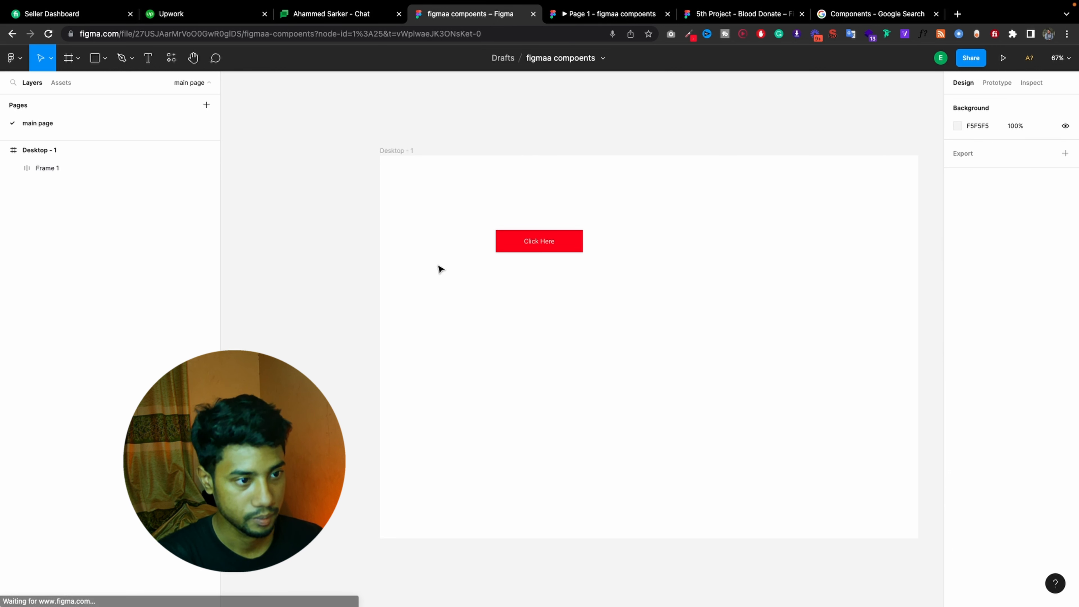
# Narrow the red button to a width of about 212
pyautogui.click(564, 245)
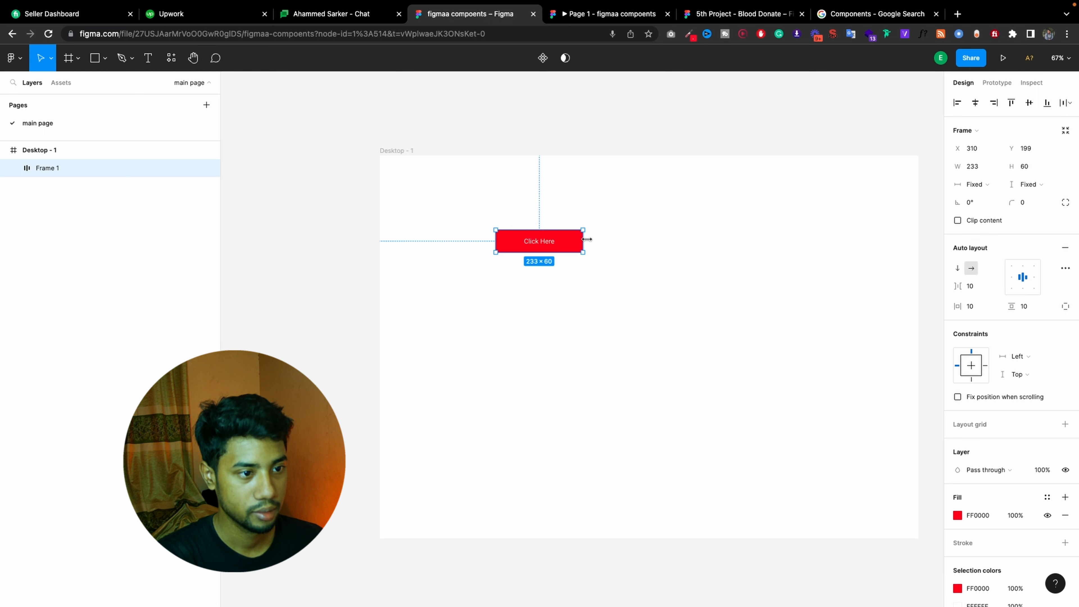
pyautogui.moveTo(587, 238); pyautogui.dragTo(575, 240)
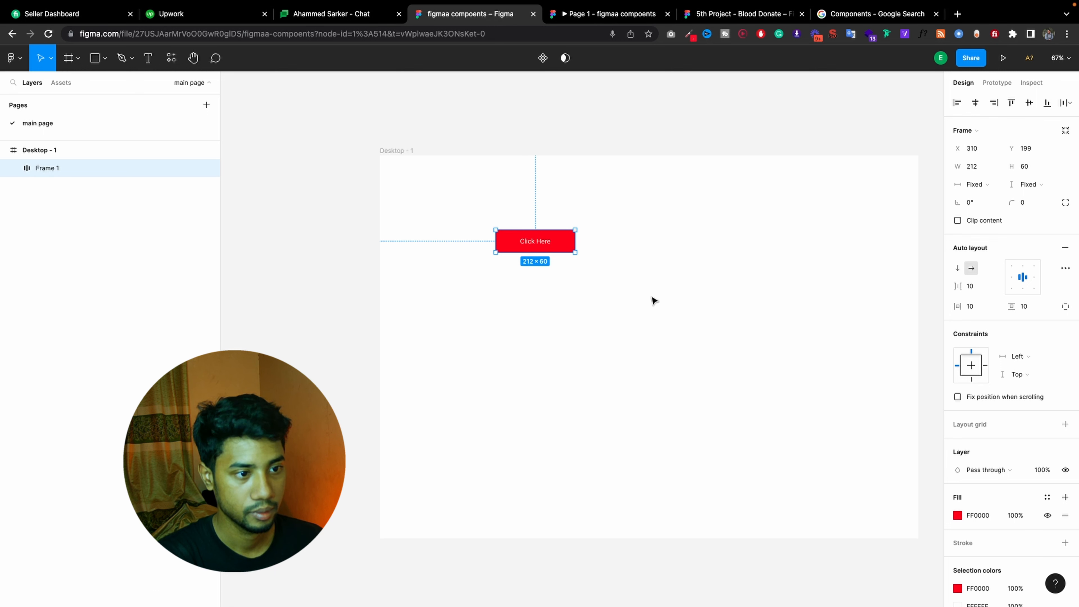
pyautogui.click(652, 298)
# Set the red button's corner radius to 5
pyautogui.click(562, 244)
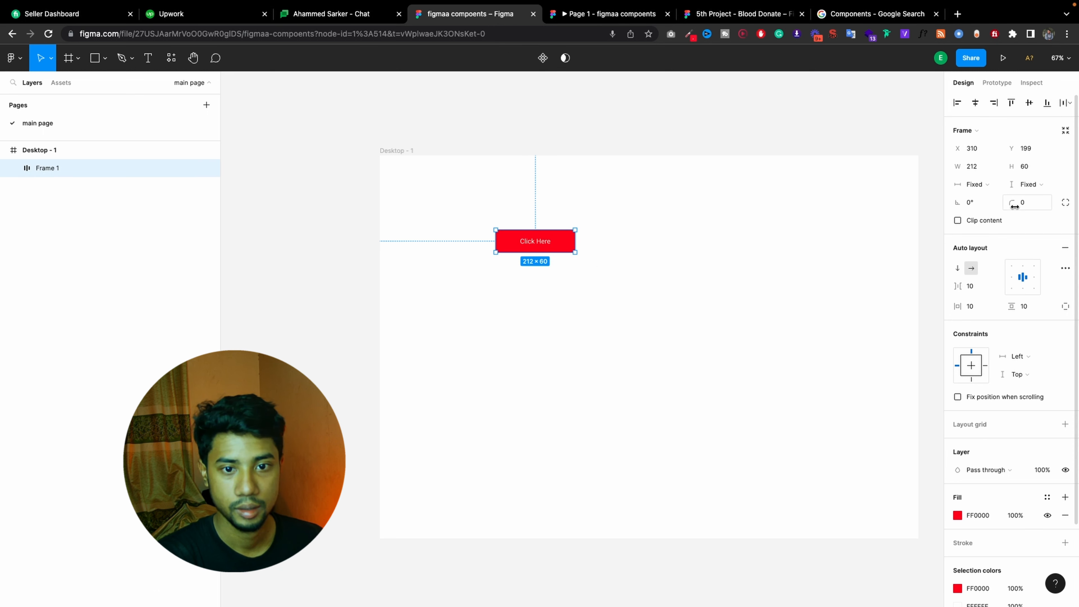
pyautogui.write('8')
pyautogui.click(648, 274)
pyautogui.click(535, 241)
pyautogui.click(1026, 203)
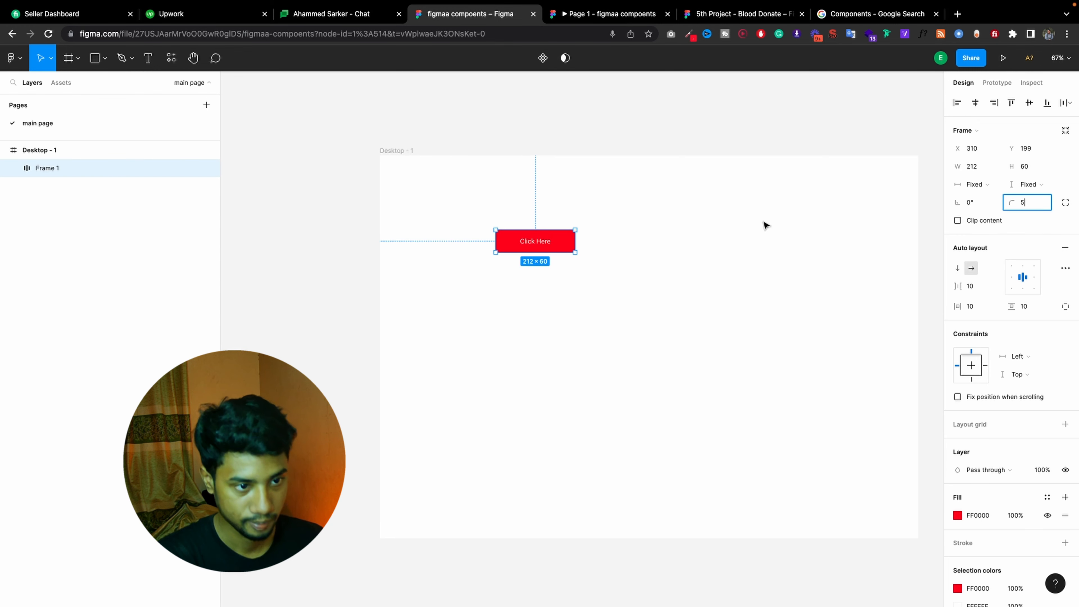
pyautogui.click(767, 230)
# Move the red button up and left to about X 185, Y 122 in the Desktop - 1 frame
pyautogui.moveTo(556, 245); pyautogui.dragTo(510, 215)
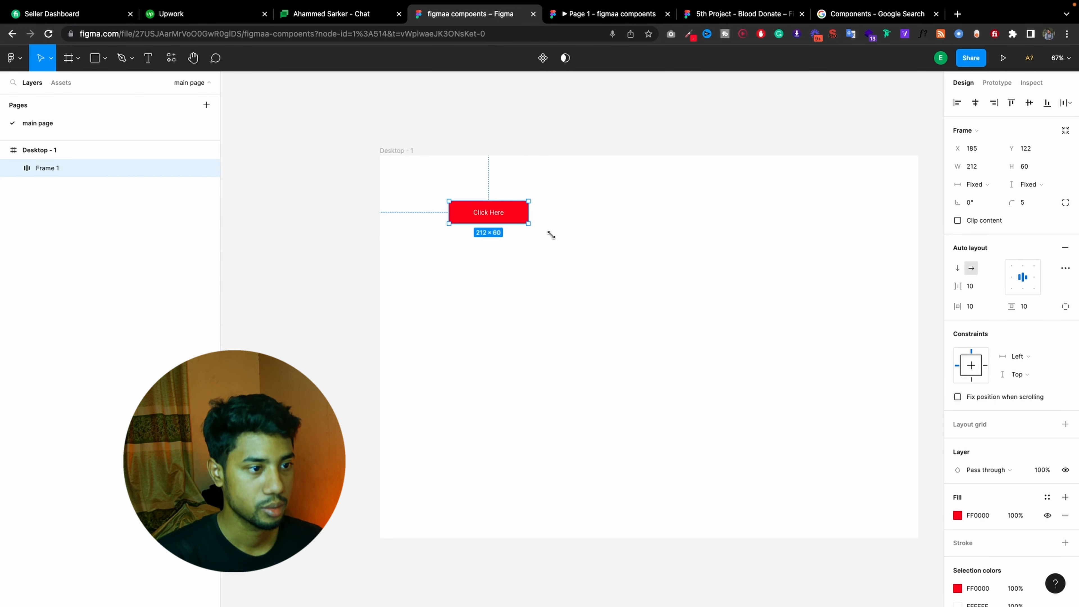
pyautogui.scroll(4, 611, 241)
pyautogui.scroll(-3, 556, 209)
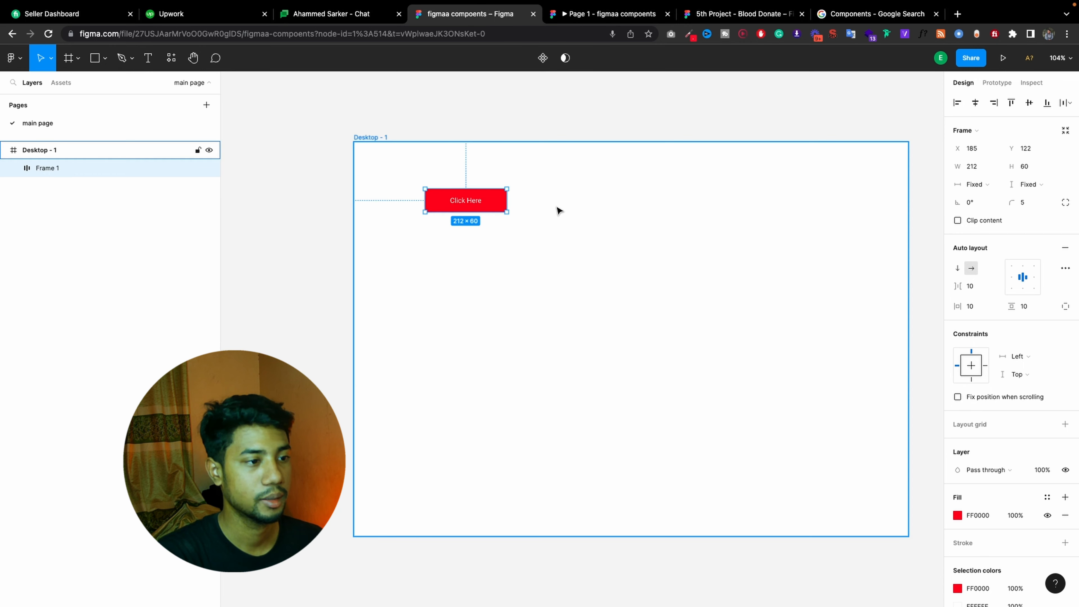
# Turn the red Click Here button into a component
pyautogui.click(673, 229)
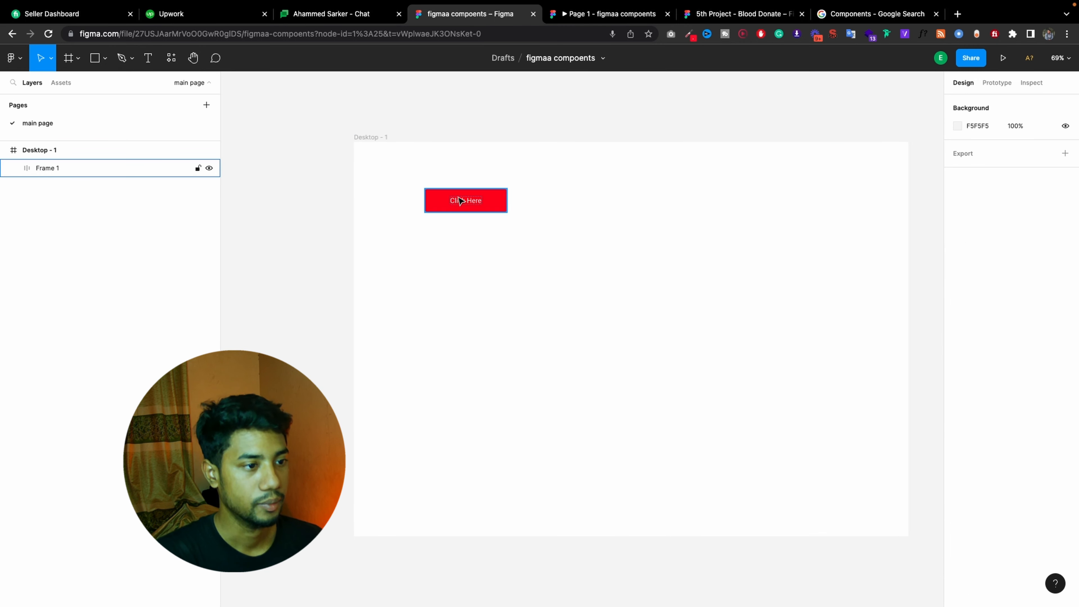
pyautogui.click(467, 200)
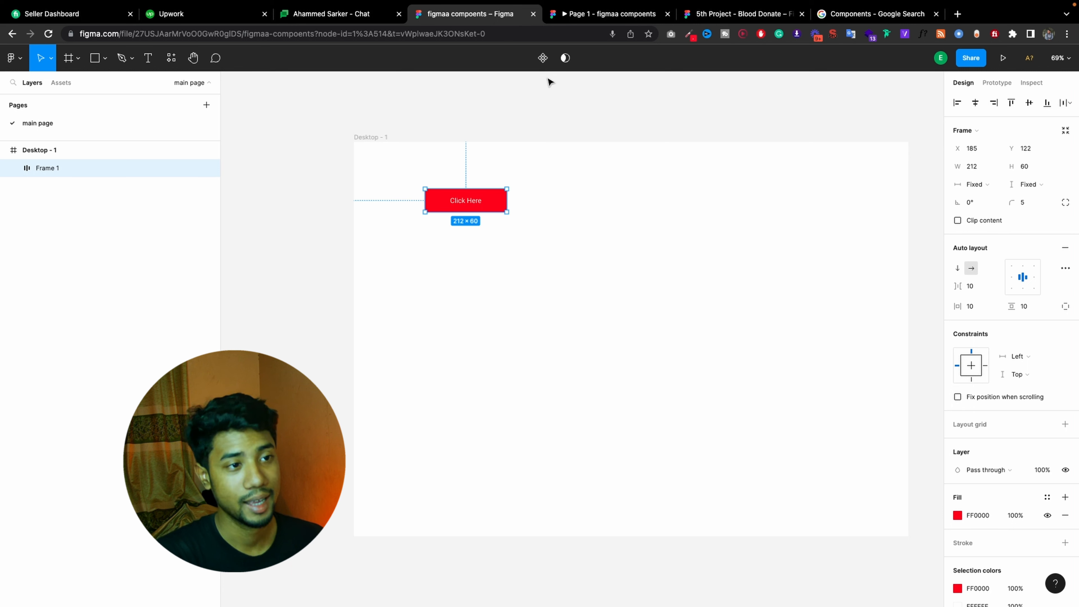
pyautogui.click(548, 63)
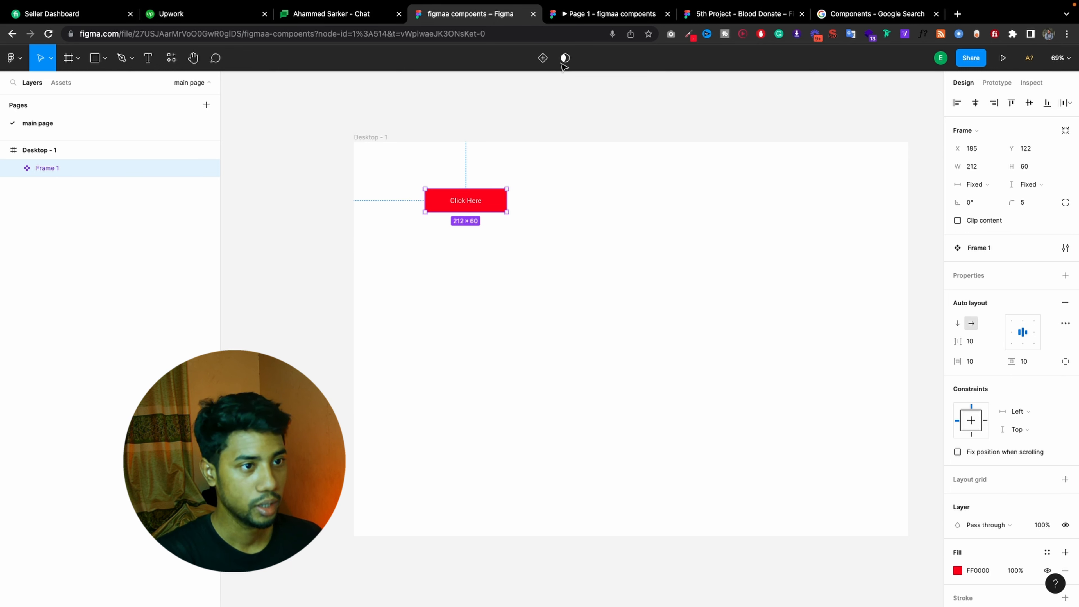
# Place four instances of the button from the local components at different spots in the Desktop - 1 frame
pyautogui.click(70, 83)
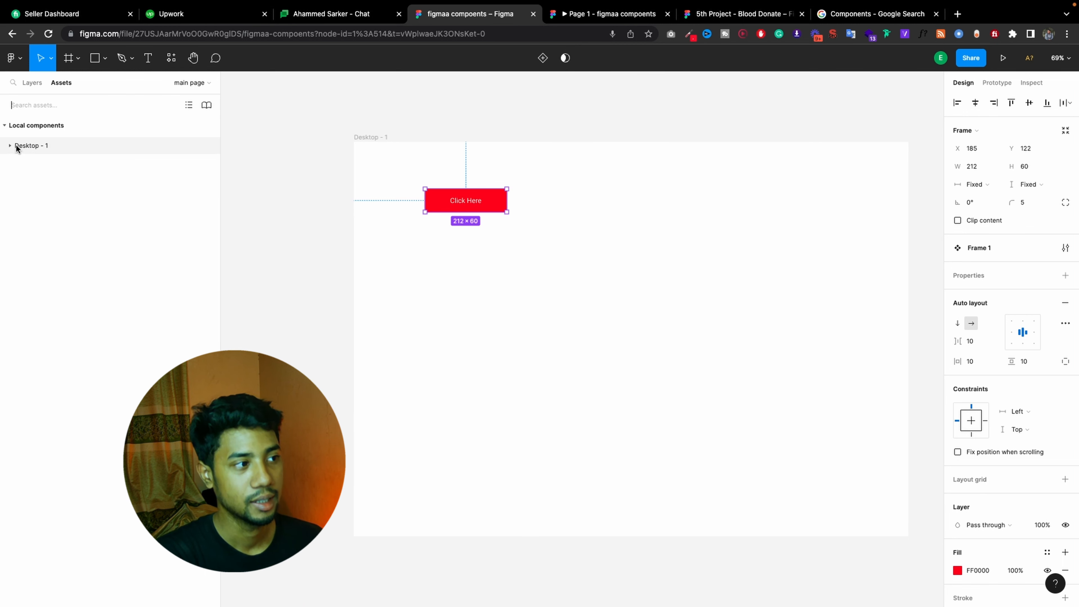
pyautogui.press('Escape')
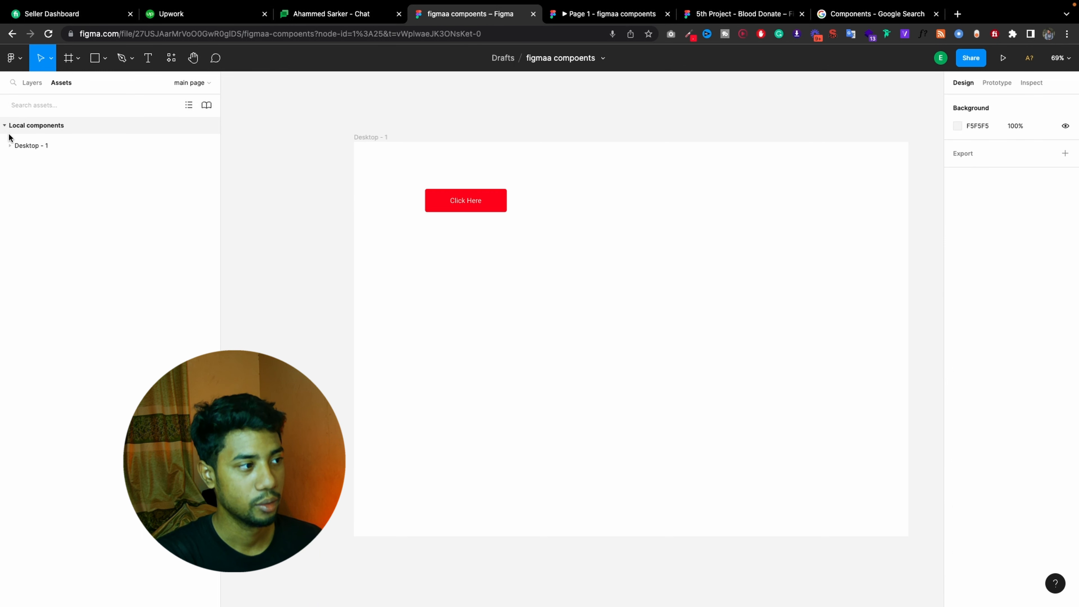
pyautogui.click(10, 145)
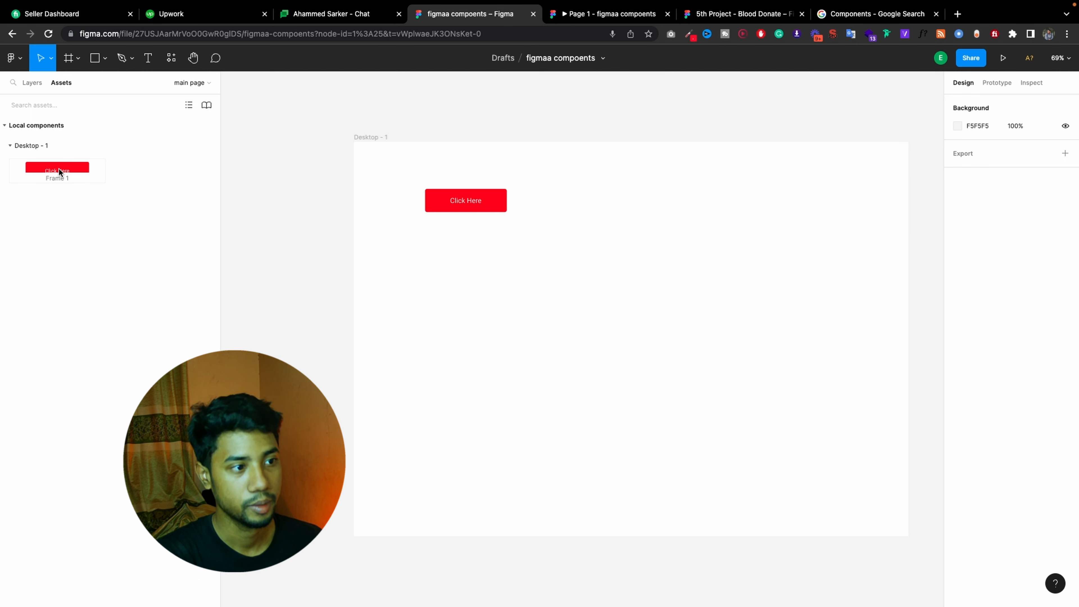
pyautogui.moveTo(59, 168); pyautogui.dragTo(553, 304)
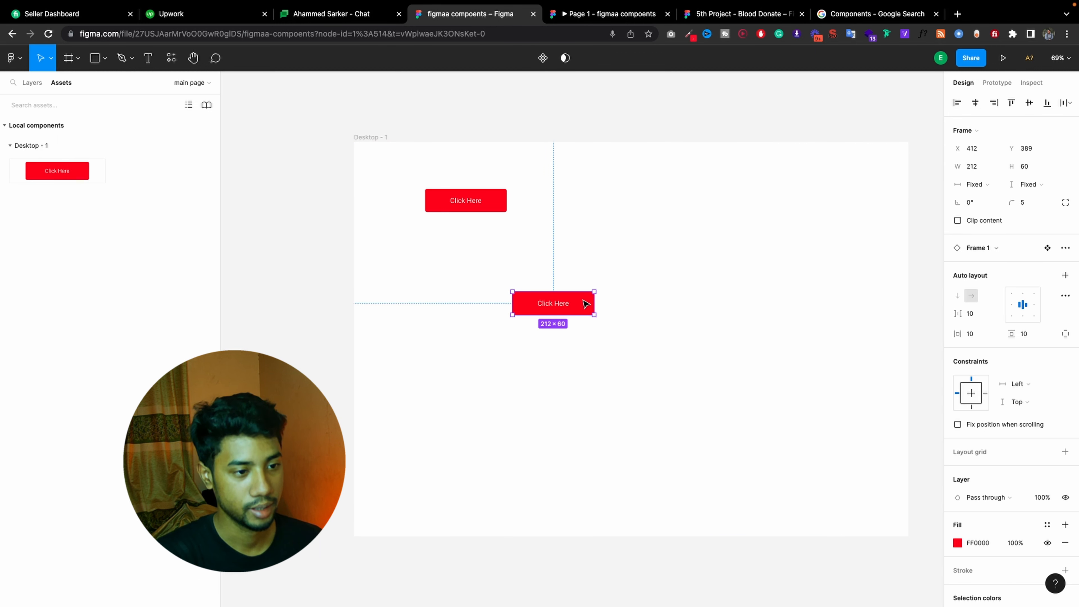
pyautogui.moveTo(80, 176); pyautogui.dragTo(546, 444)
pyautogui.moveTo(77, 181); pyautogui.dragTo(503, 362)
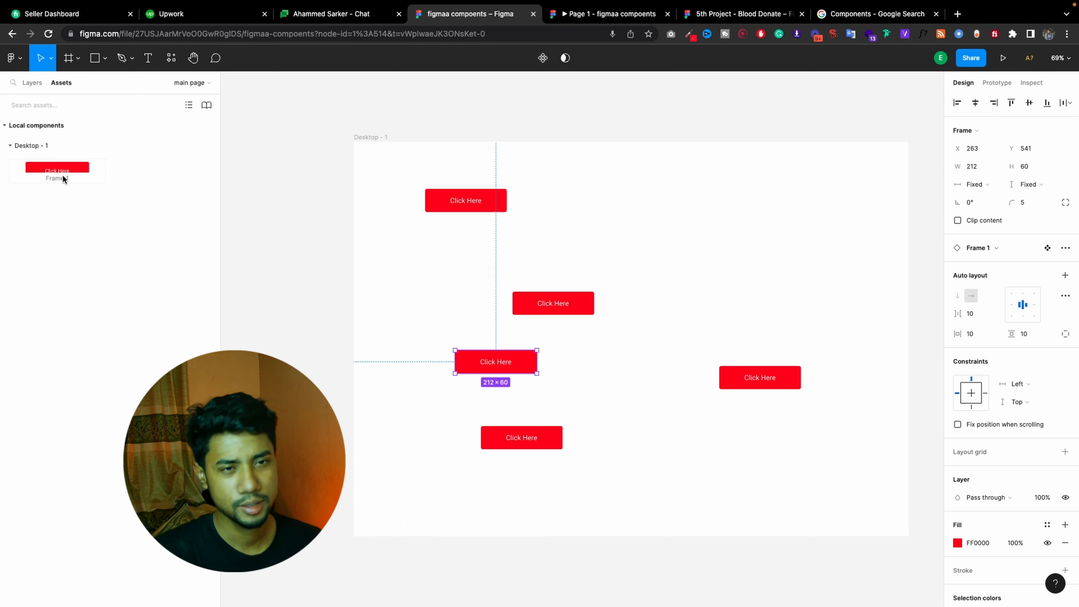
# Rename the main button component's layer as btn
pyautogui.click(32, 83)
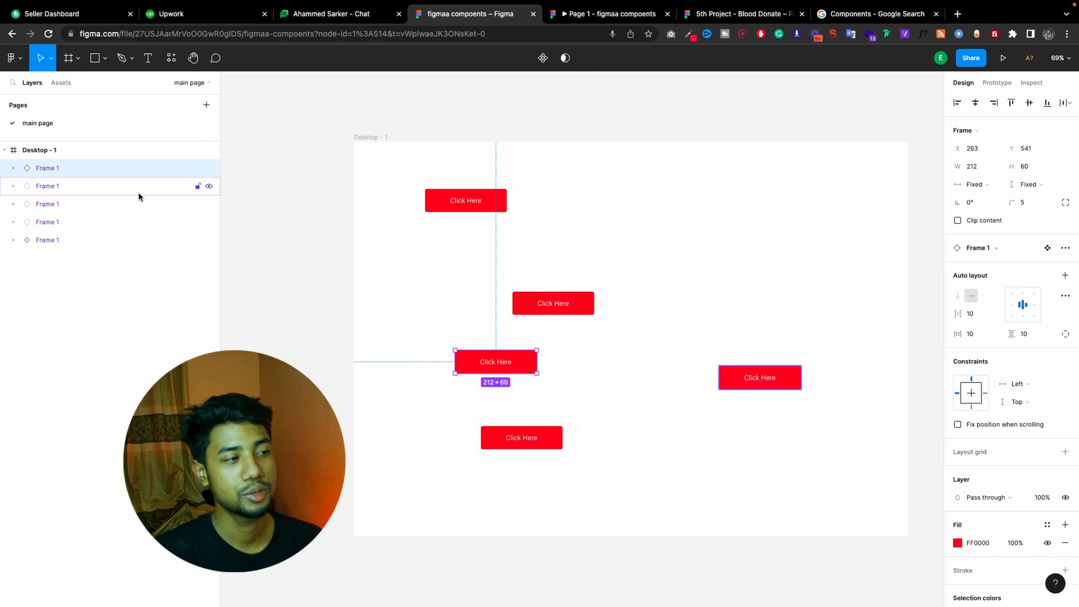
pyautogui.doubleClick(82, 240)
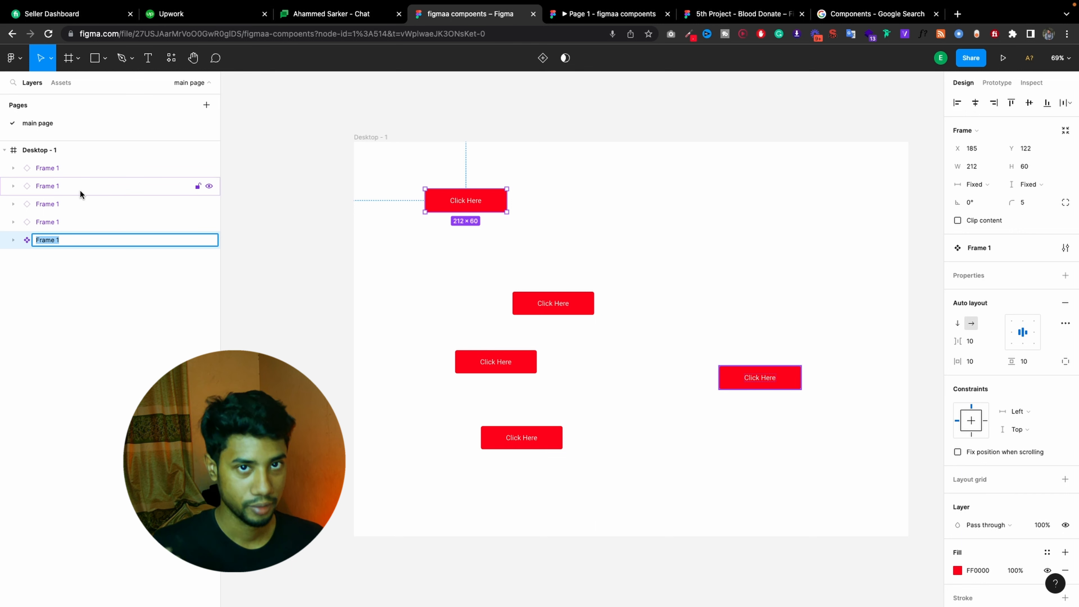
pyautogui.click(60, 82)
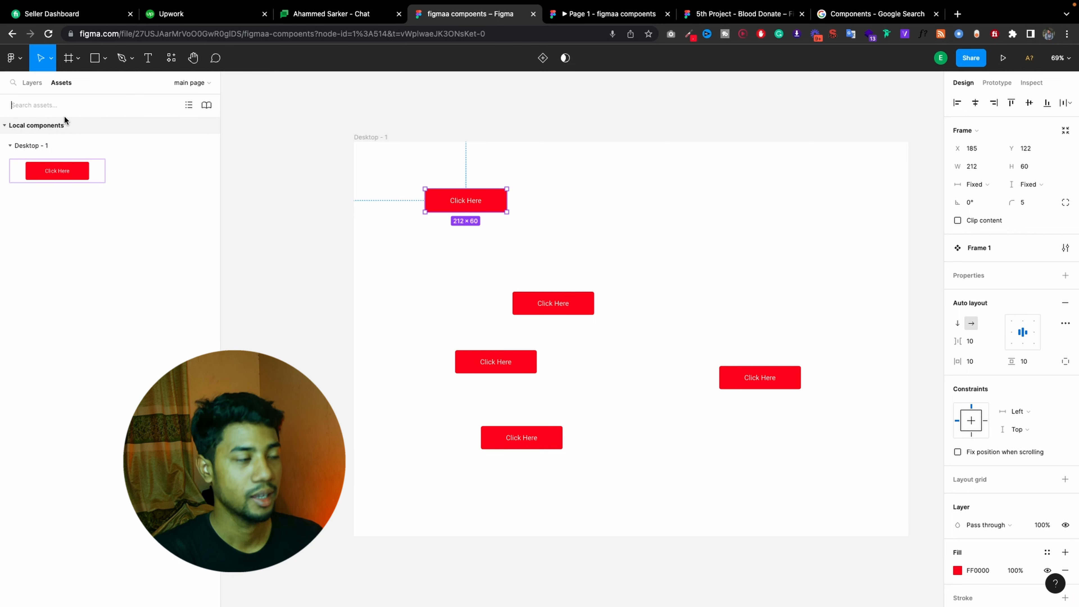
pyautogui.click(31, 83)
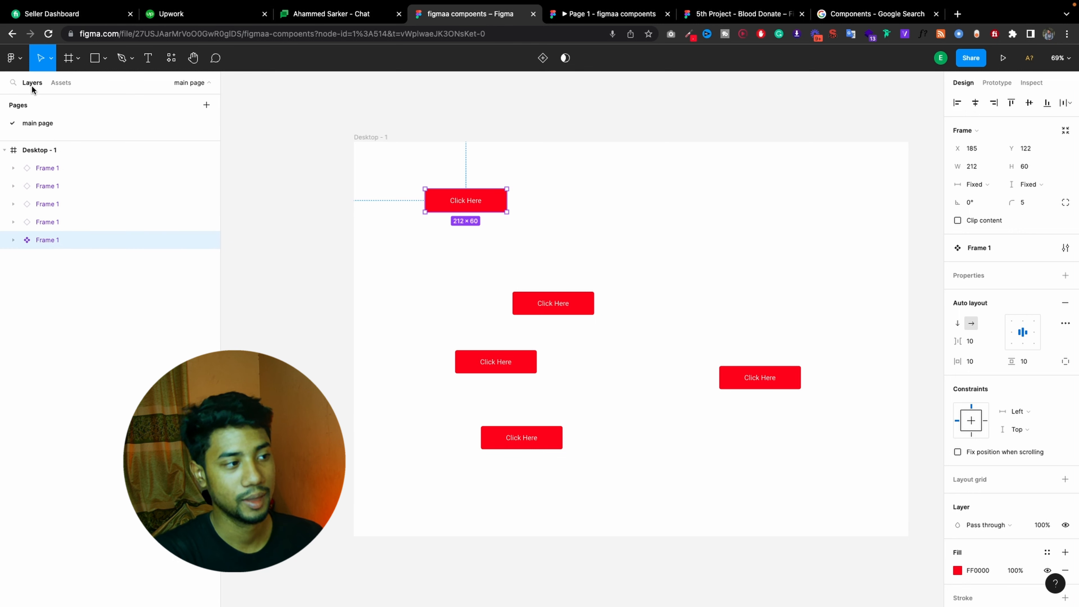
pyautogui.doubleClick(54, 242)
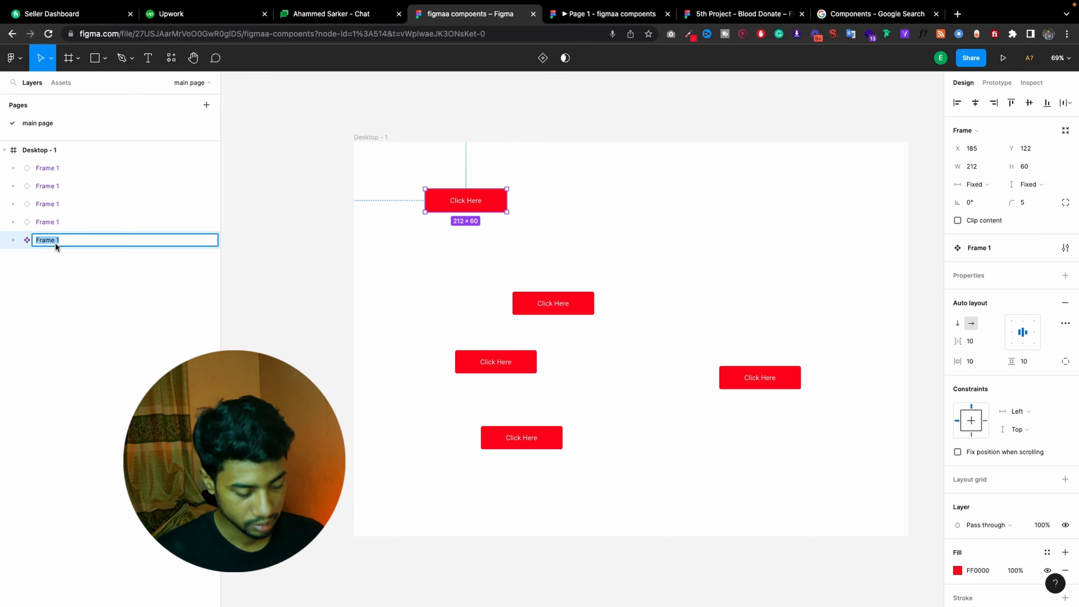
pyautogui.write('btn')
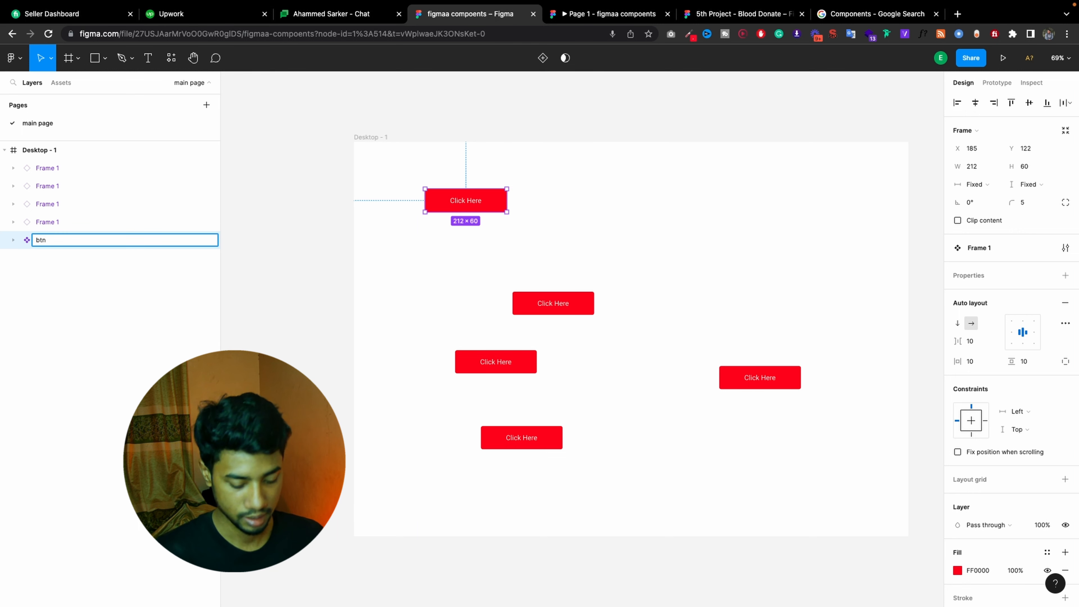
pyautogui.press('Return')
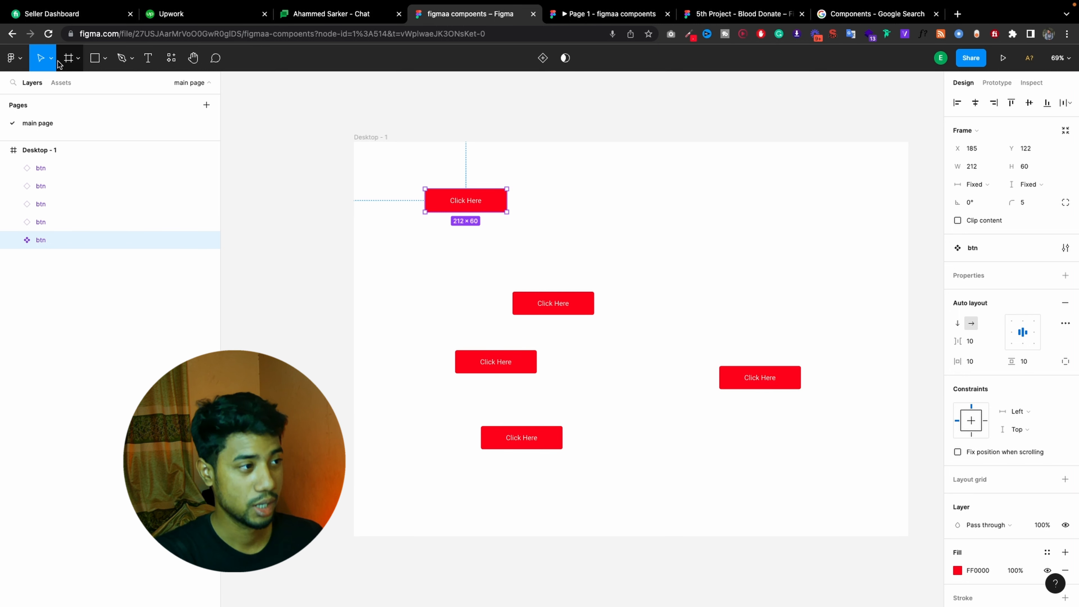
# Search the component assets for "btn" and clear the search
pyautogui.click(61, 82)
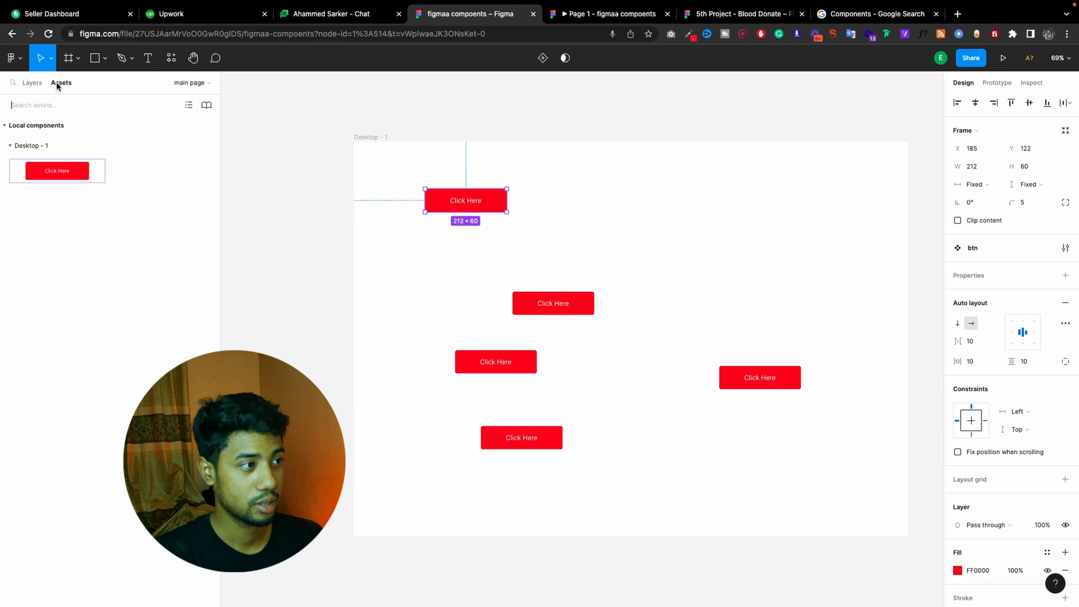
pyautogui.click(64, 107)
pyautogui.write('btn')
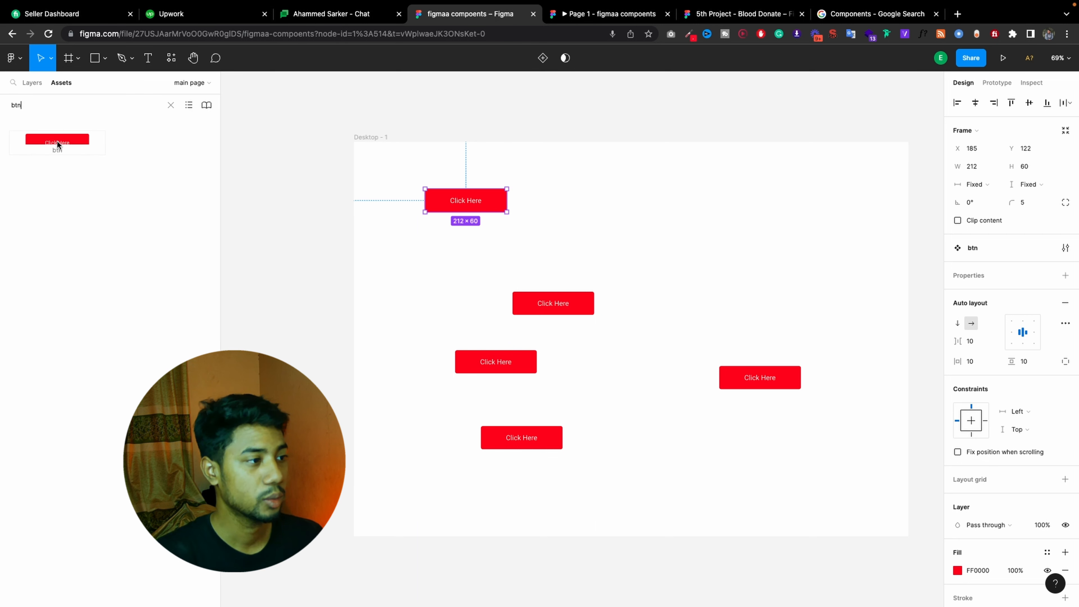
pyautogui.click(171, 105)
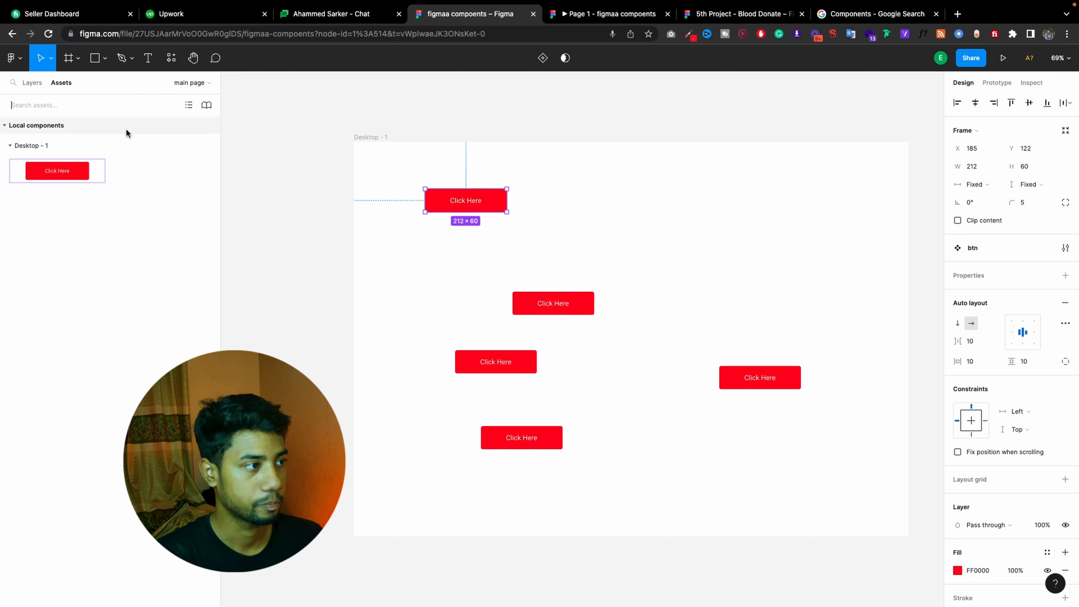
# Return to the layer list and select the main btn component
pyautogui.click(33, 82)
pyautogui.click(98, 291)
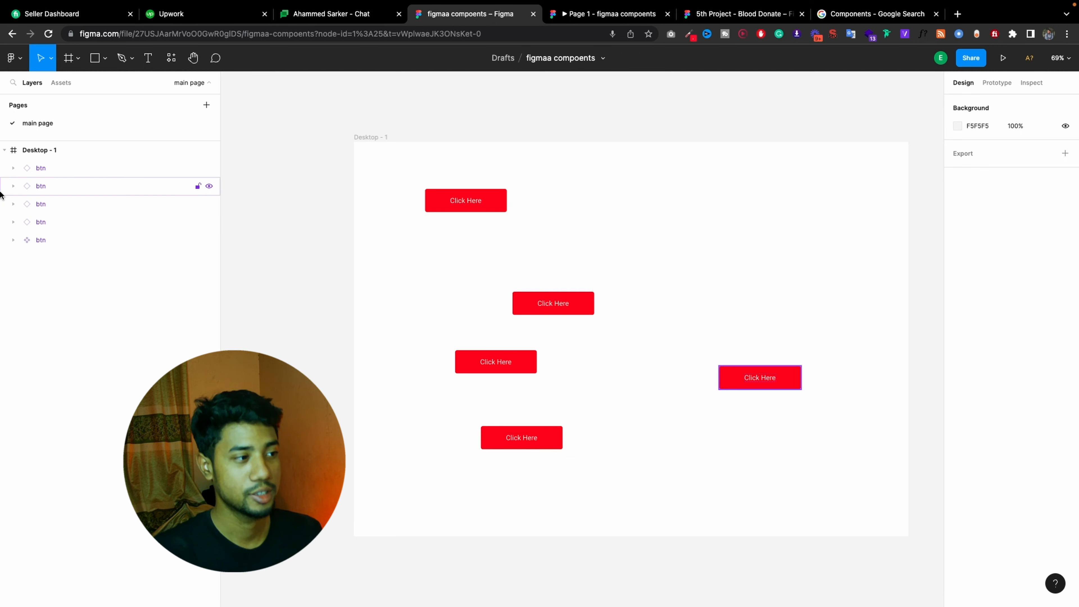
pyautogui.click(95, 241)
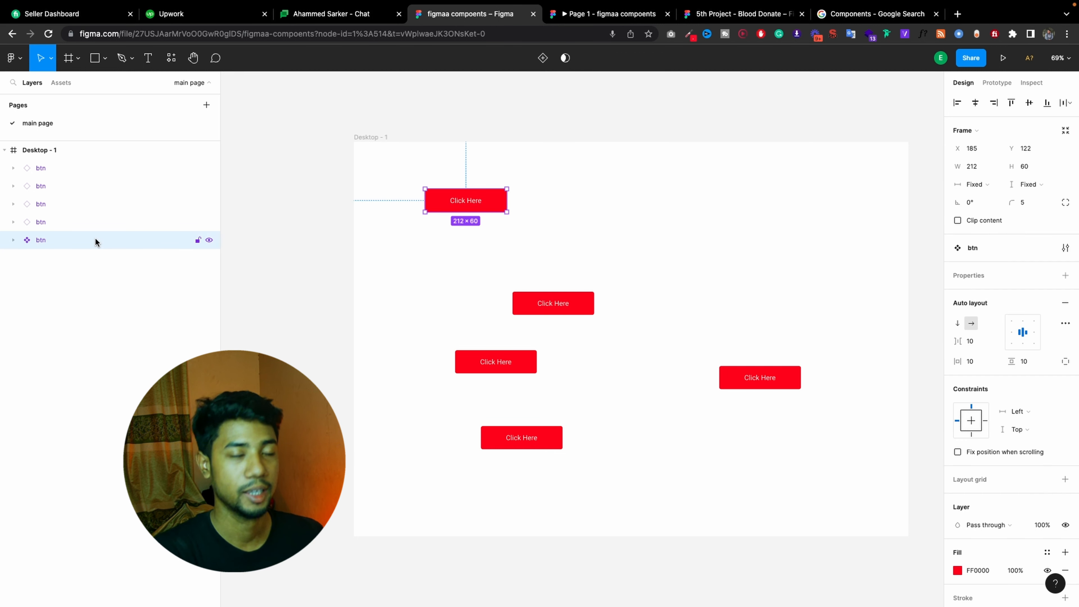
# Close the chat tab in the browser and reselect the main btn component in the layer list
pyautogui.click(85, 222)
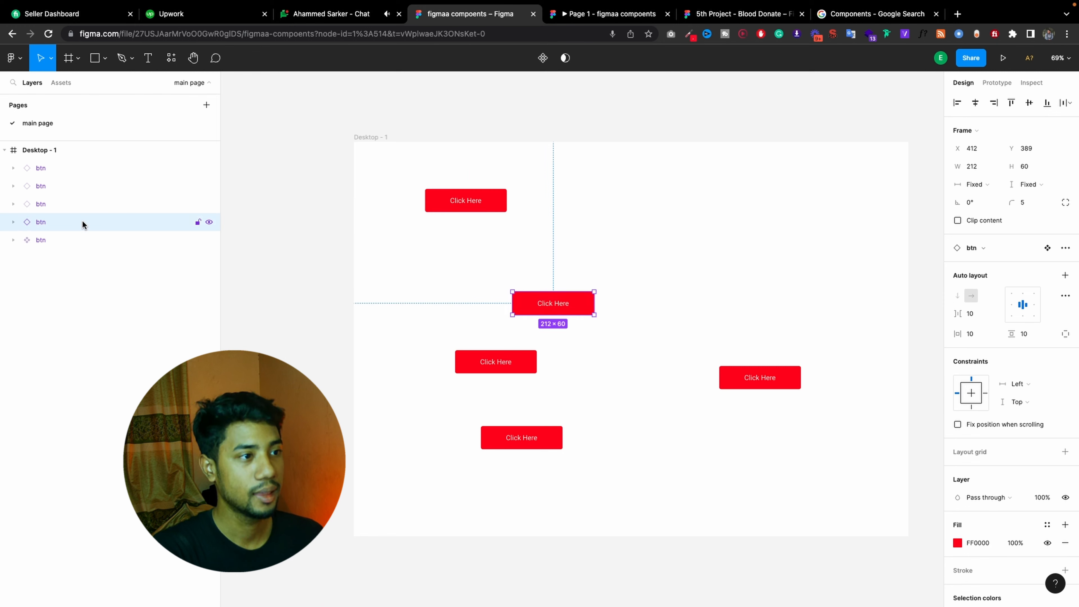
pyautogui.click(400, 13)
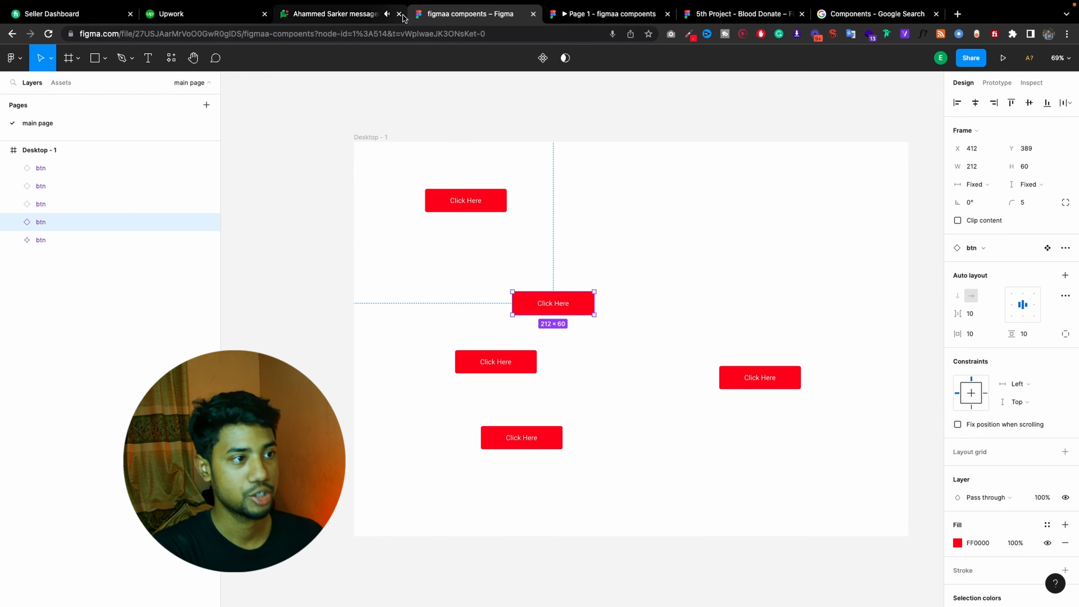
pyautogui.click(94, 233)
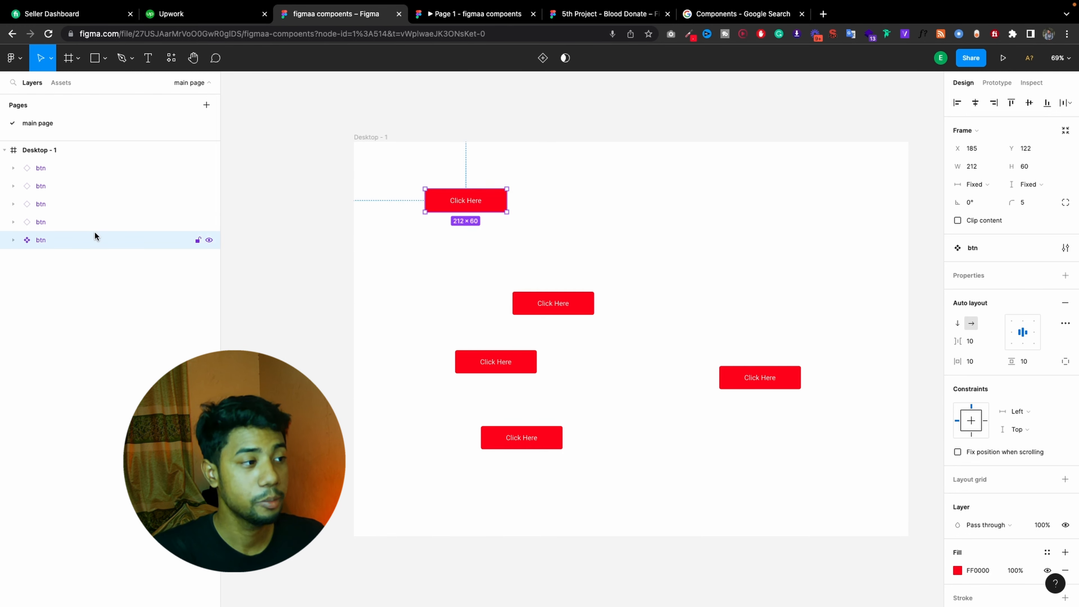
# Examine the btn entry in the local components and compare the instance layers with the main component layer
pyautogui.click(69, 225)
pyautogui.click(59, 84)
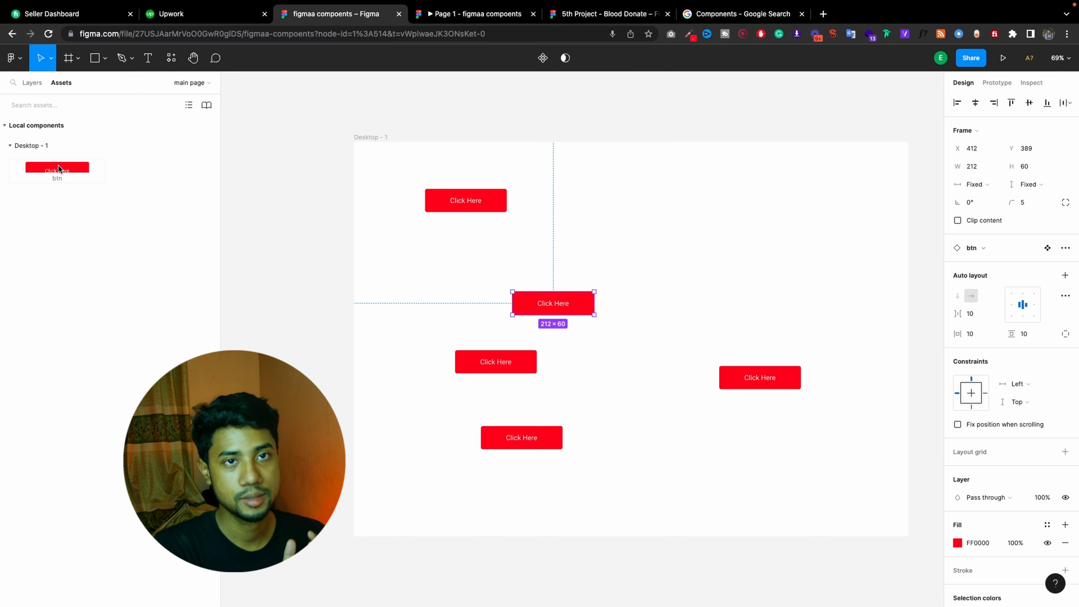
pyautogui.click(27, 82)
pyautogui.click(35, 204)
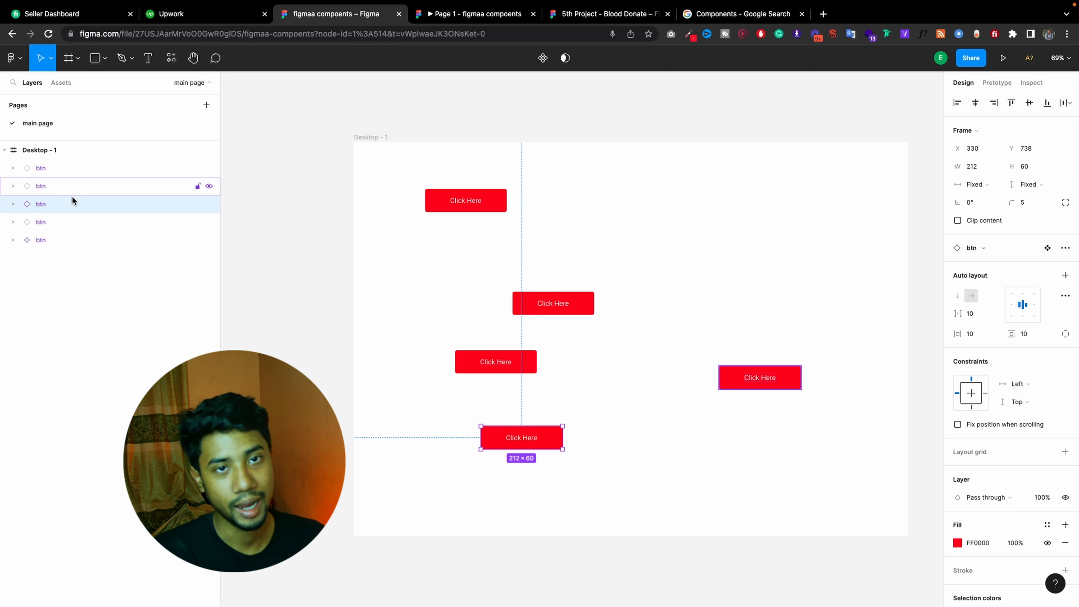
pyautogui.click(60, 240)
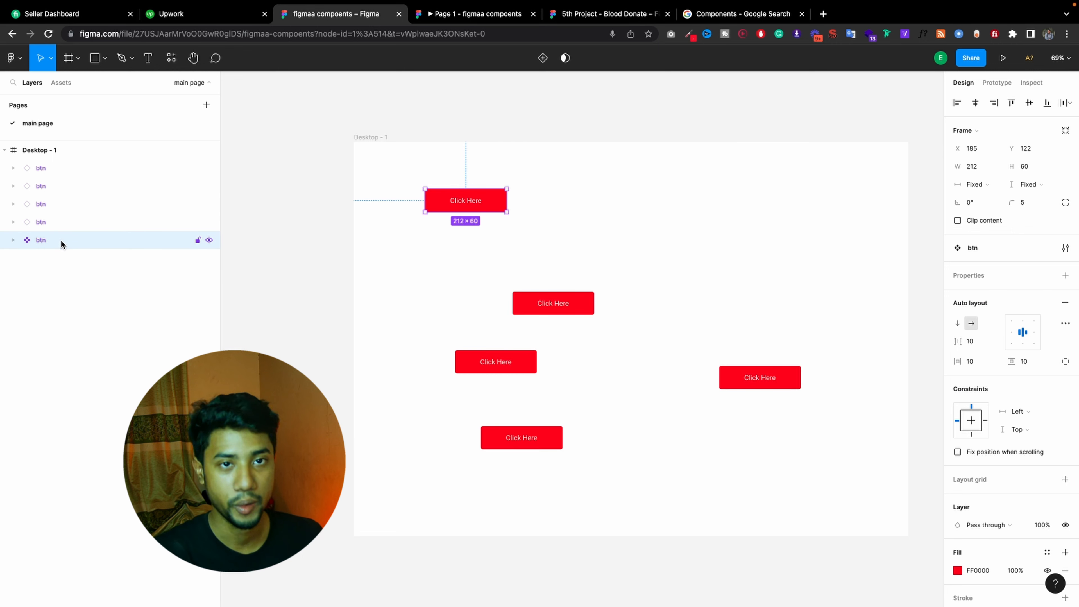
pyautogui.click(574, 306)
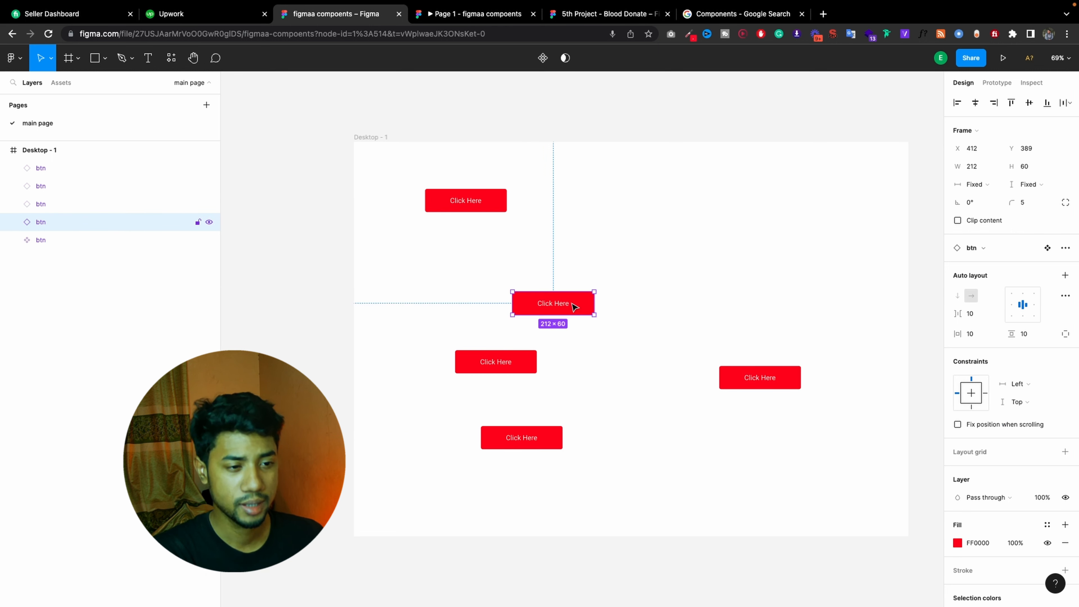
pyautogui.rightClick(574, 284)
pyautogui.click(566, 348)
pyautogui.click(565, 312)
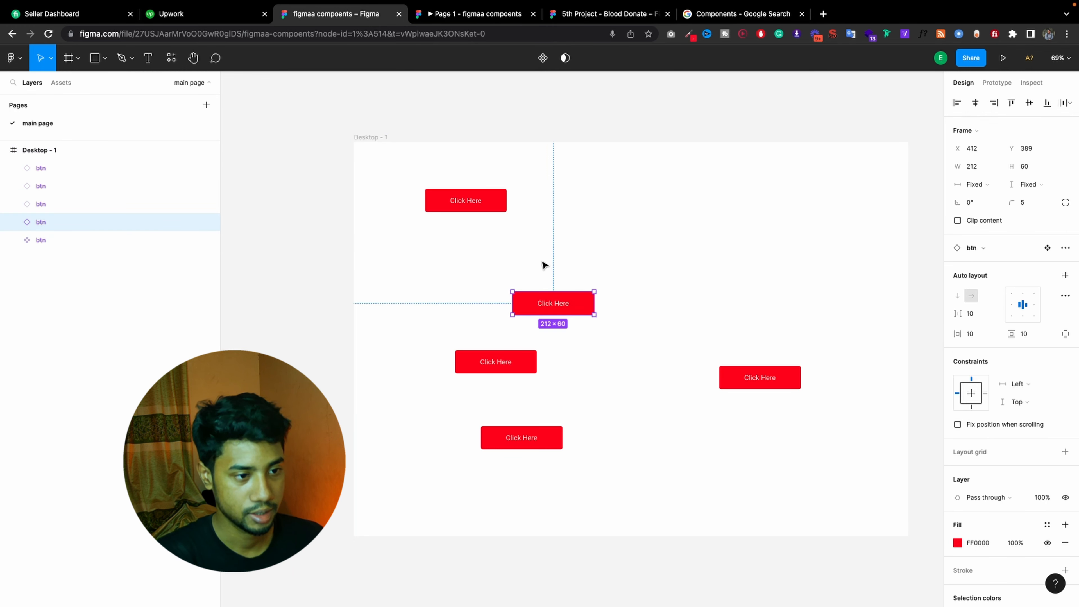
# Copy the main button into the upper part of the Desktop - 1 frame and detach three copies from the component
pyautogui.click(487, 206)
pyautogui.moveTo(486, 206); pyautogui.dragTo(668, 258)
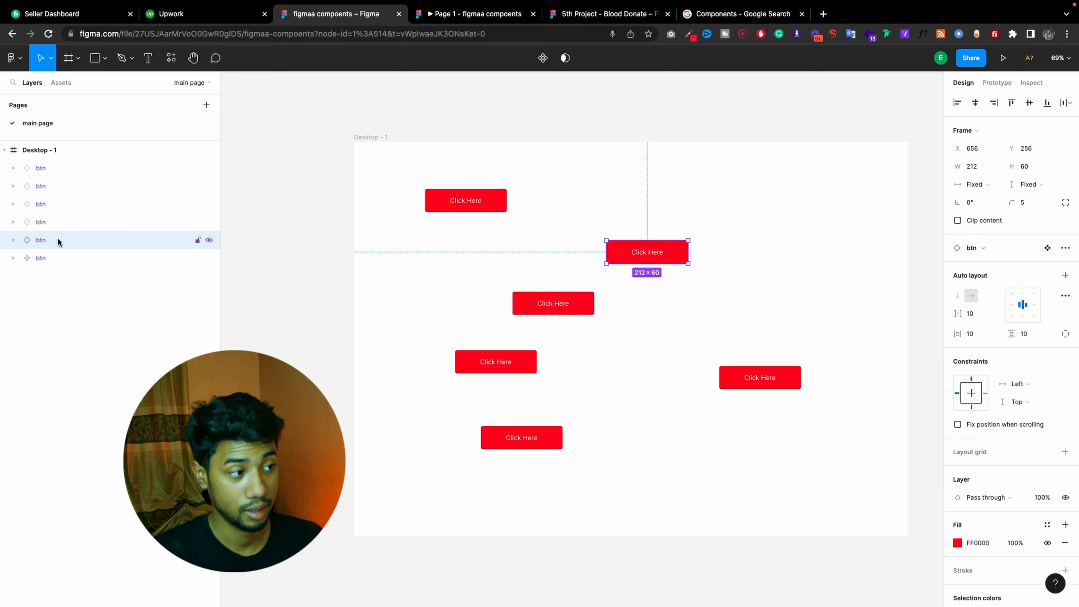
pyautogui.rightClick(637, 252)
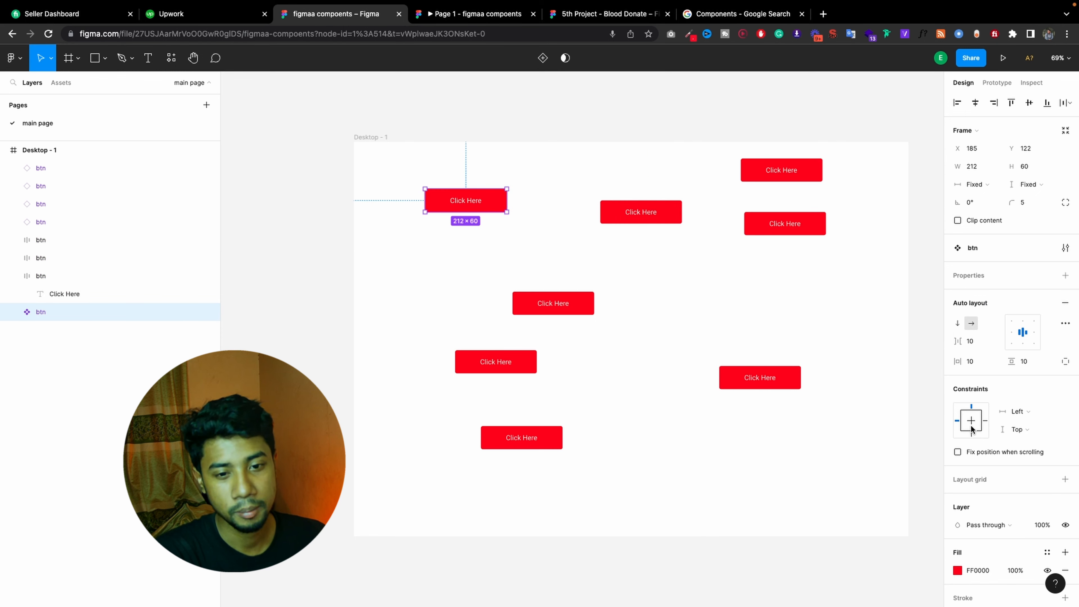
# Set the main btn component's fill to black
pyautogui.scroll(-4, 991, 435)
pyautogui.click(993, 418)
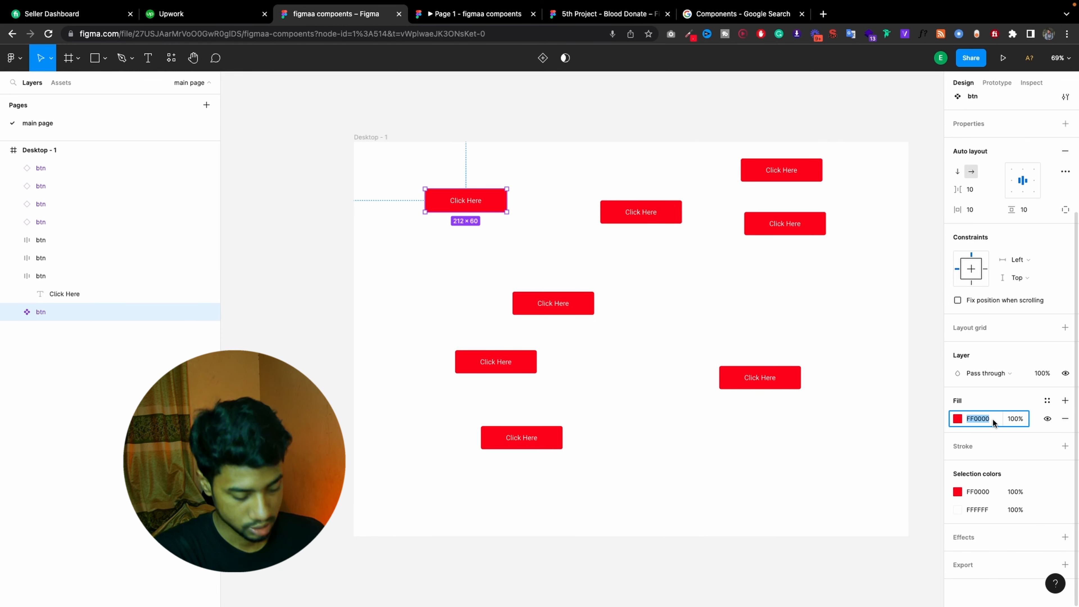
pyautogui.write('000000')
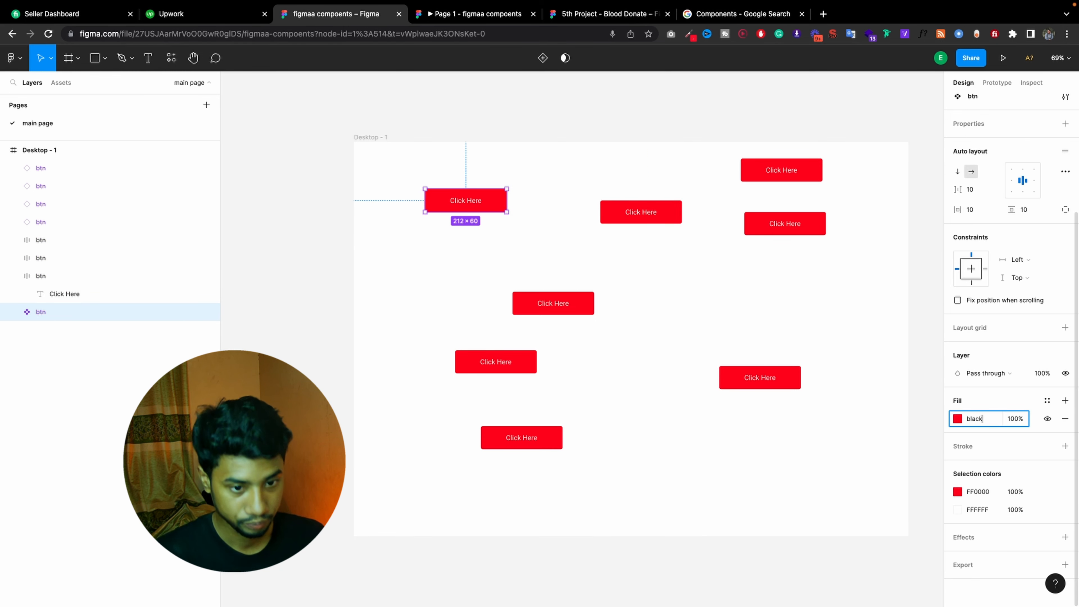
pyautogui.press('Return')
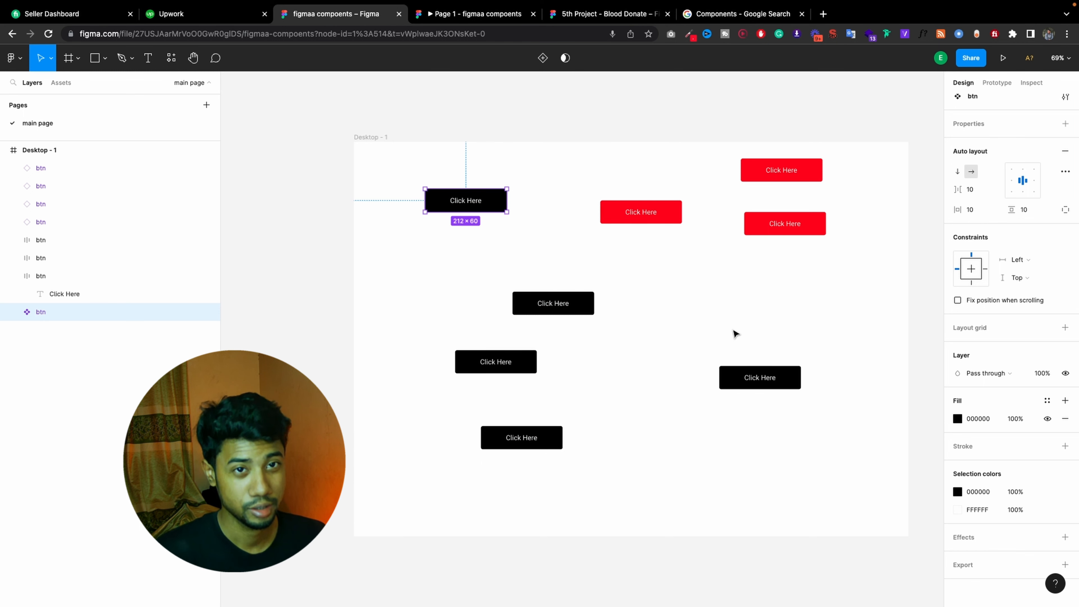
# Set the fill of the detached button nearest the main component to grey BABABA and deselect it
pyautogui.click(674, 211)
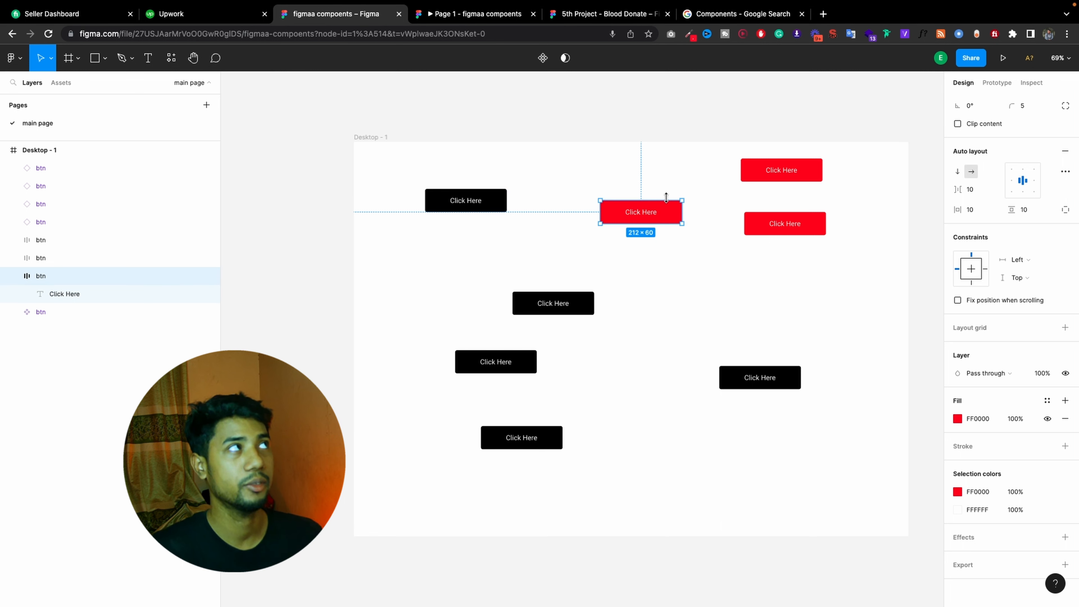
pyautogui.click(994, 416)
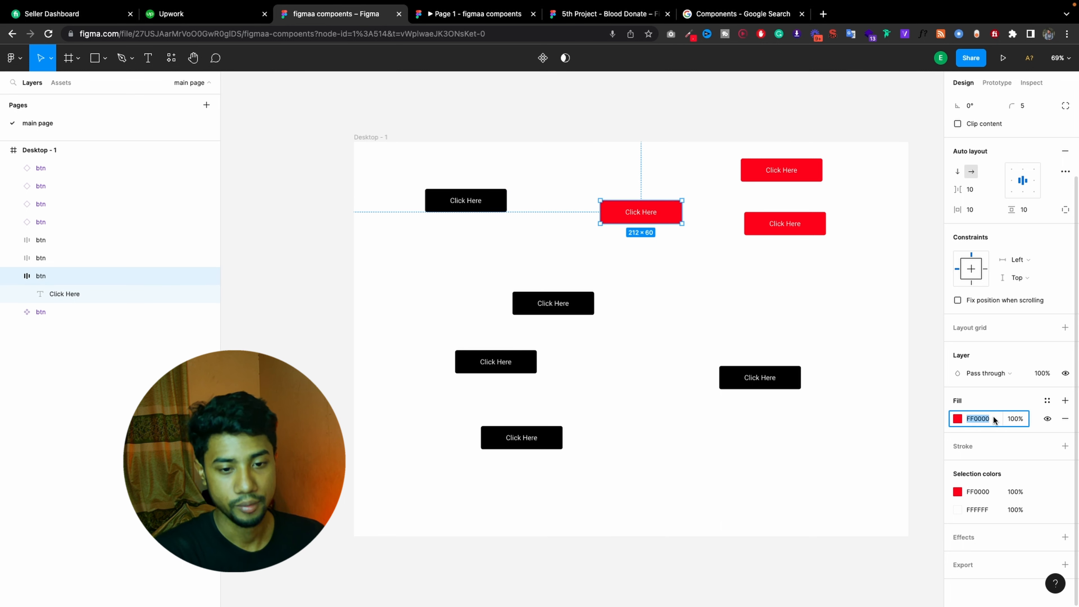
pyautogui.write('red')
pyautogui.press('Return')
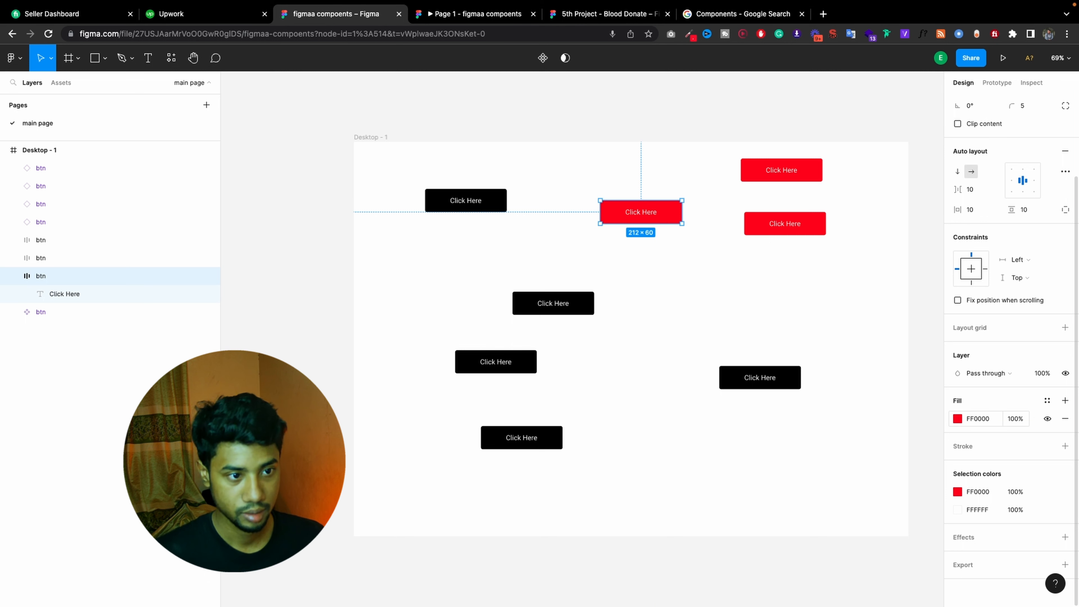
pyautogui.click(976, 422)
pyautogui.write('ba')
pyautogui.press('Return')
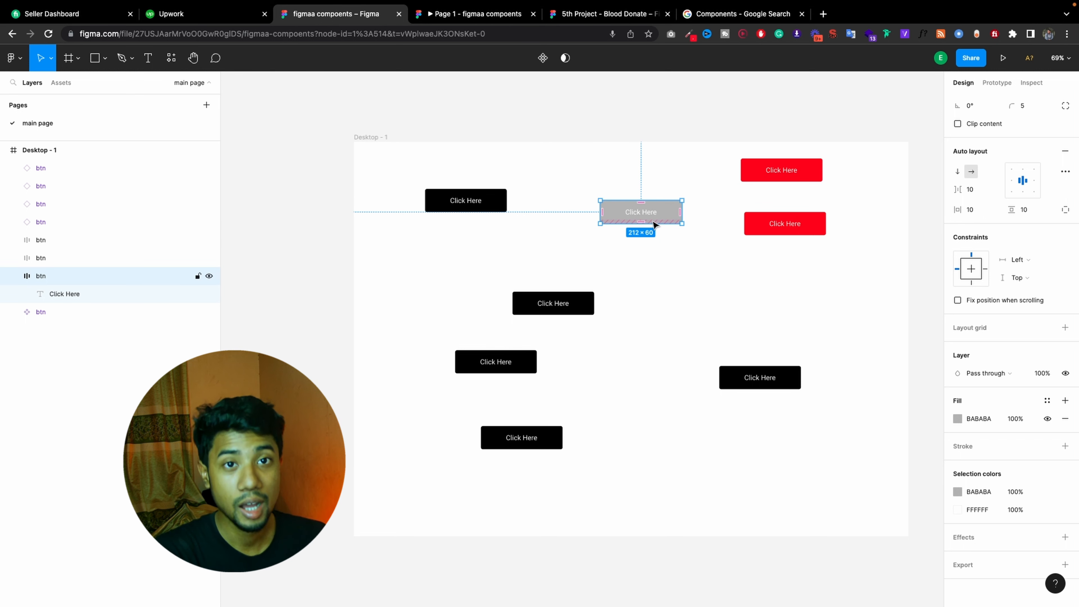
pyautogui.click(568, 182)
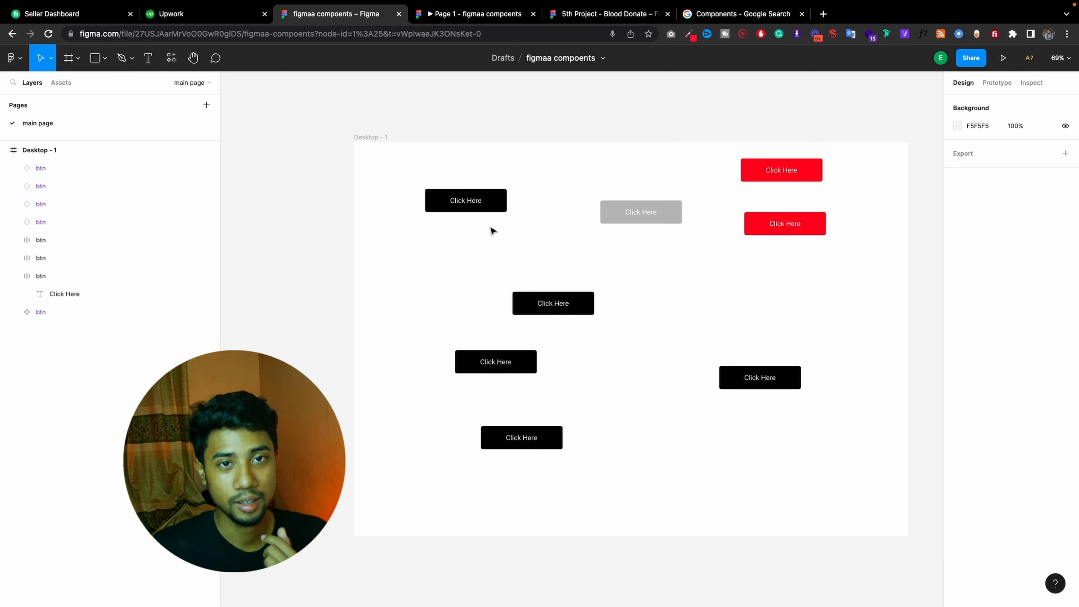
# Try replacing the main component's label with "fdhjfdfjdh", undo the text change and clear the selection
pyautogui.doubleClick(473, 206)
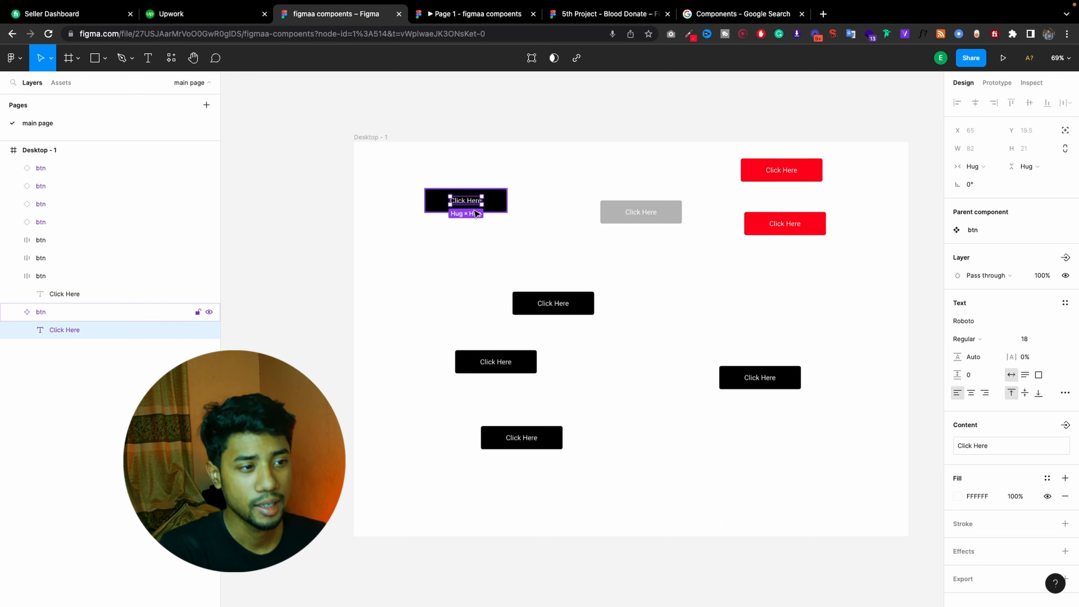
pyautogui.doubleClick(472, 201)
pyautogui.write('fdhjfdfjdh')
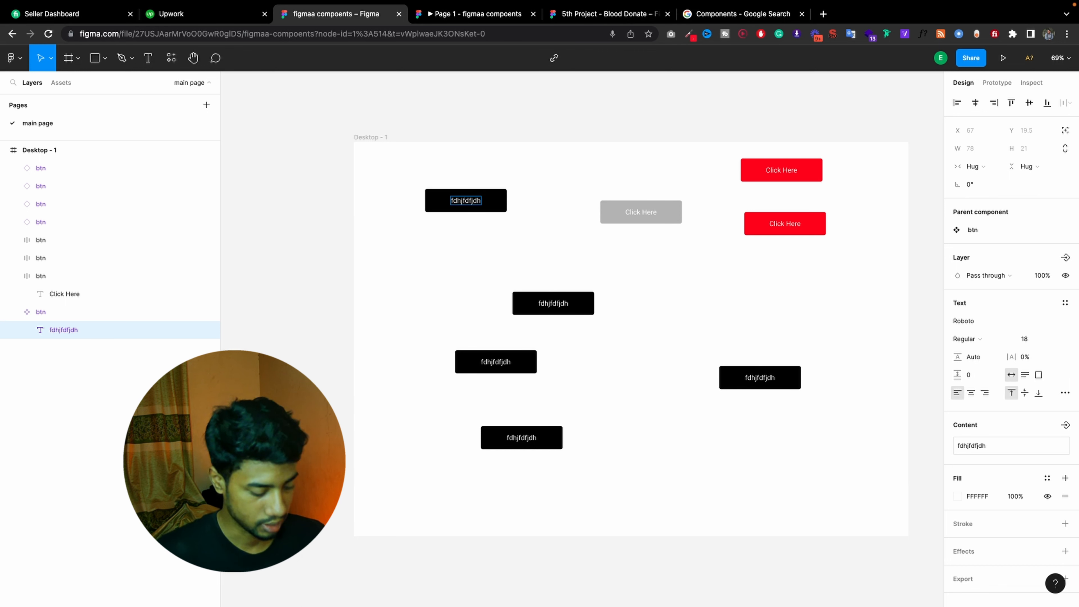
pyautogui.hotkey('ctrl', 'z')
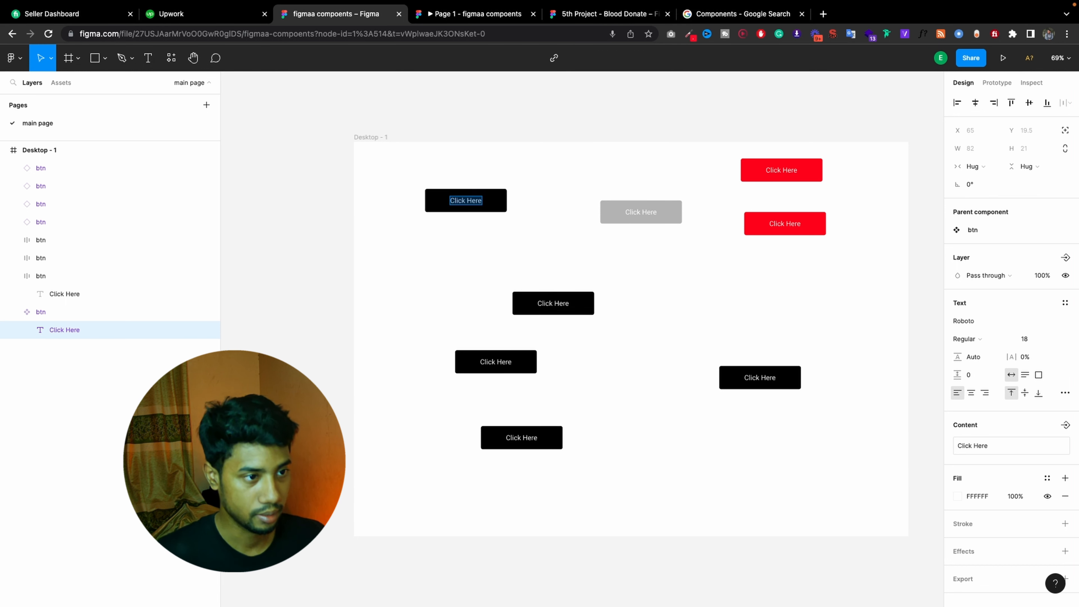
pyautogui.press('Escape')
pyautogui.click(476, 234)
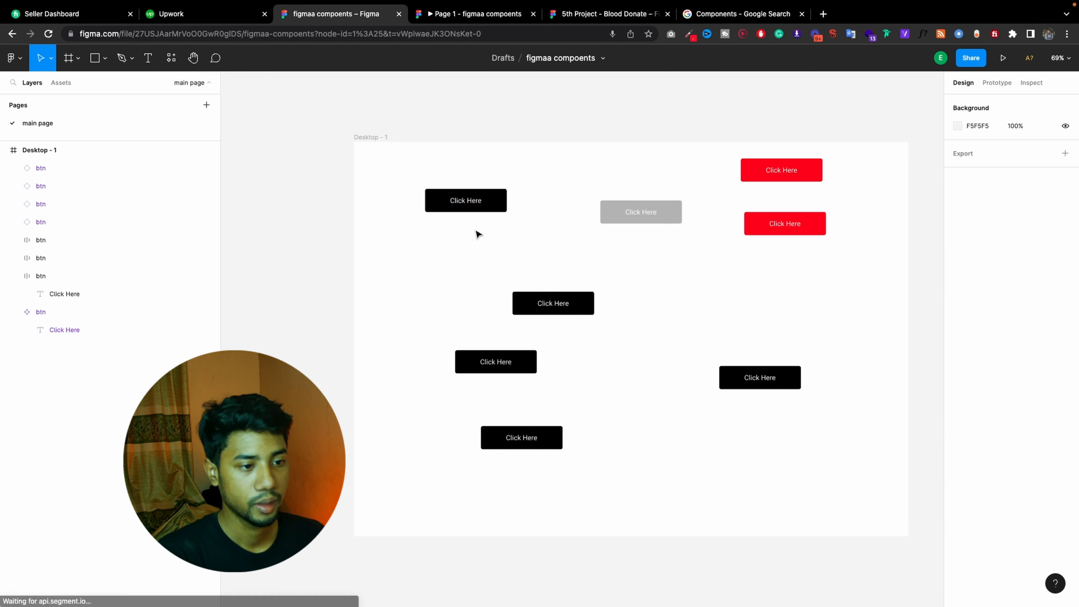
# Override the fill of the button instance in the middle of the frame with red FF0000
pyautogui.click(552, 304)
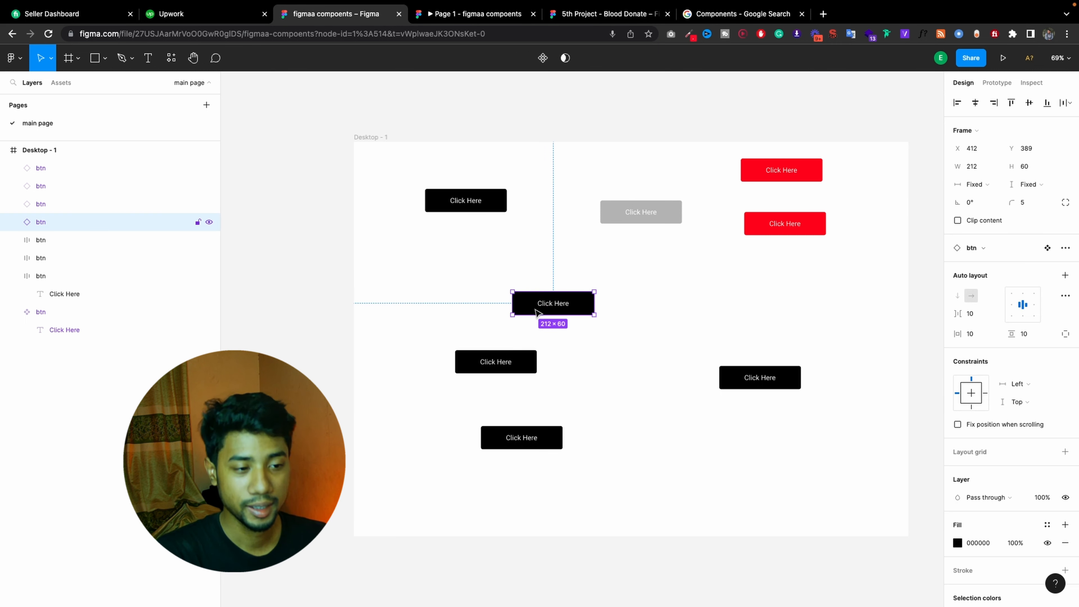
pyautogui.scroll(-1, 996, 476)
pyautogui.click(979, 515)
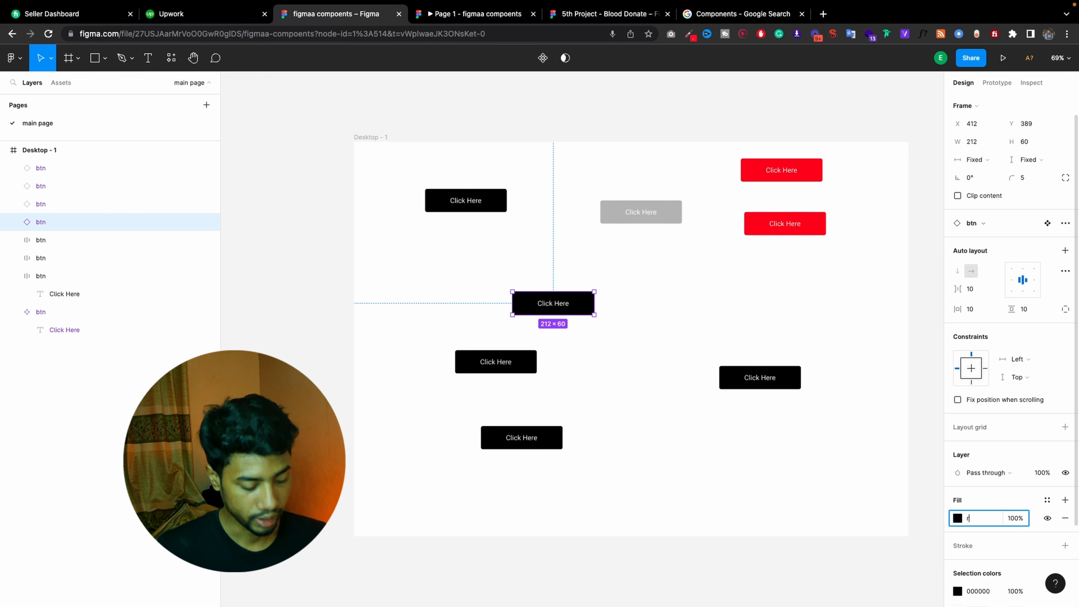
pyautogui.write('ff0000')
pyautogui.press('Return')
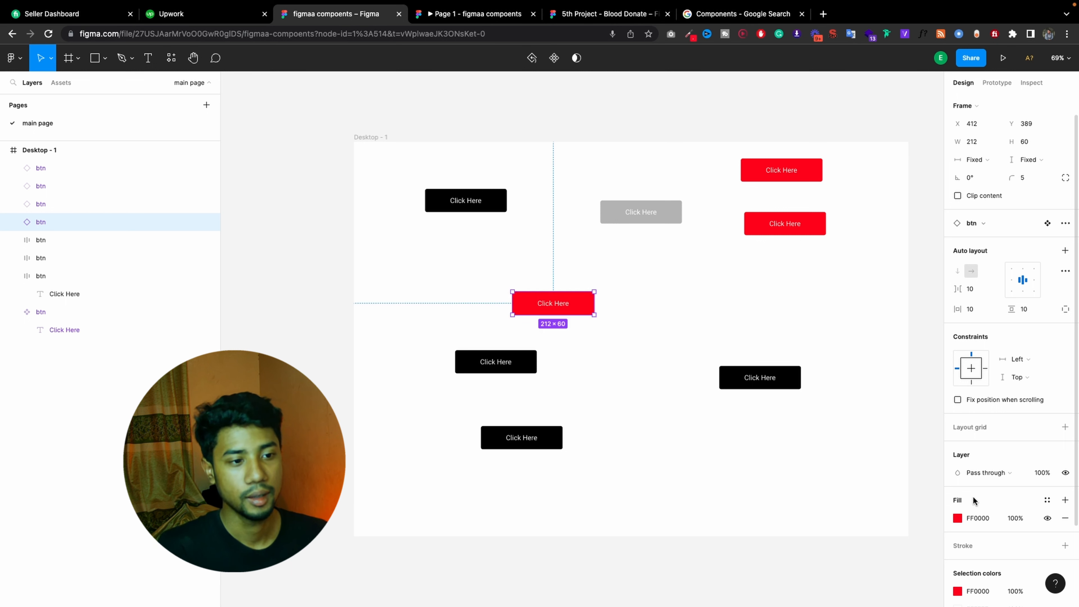
# Change the red instance's label to "Active" and set its font weight to SemiBold
pyautogui.doubleClick(563, 309)
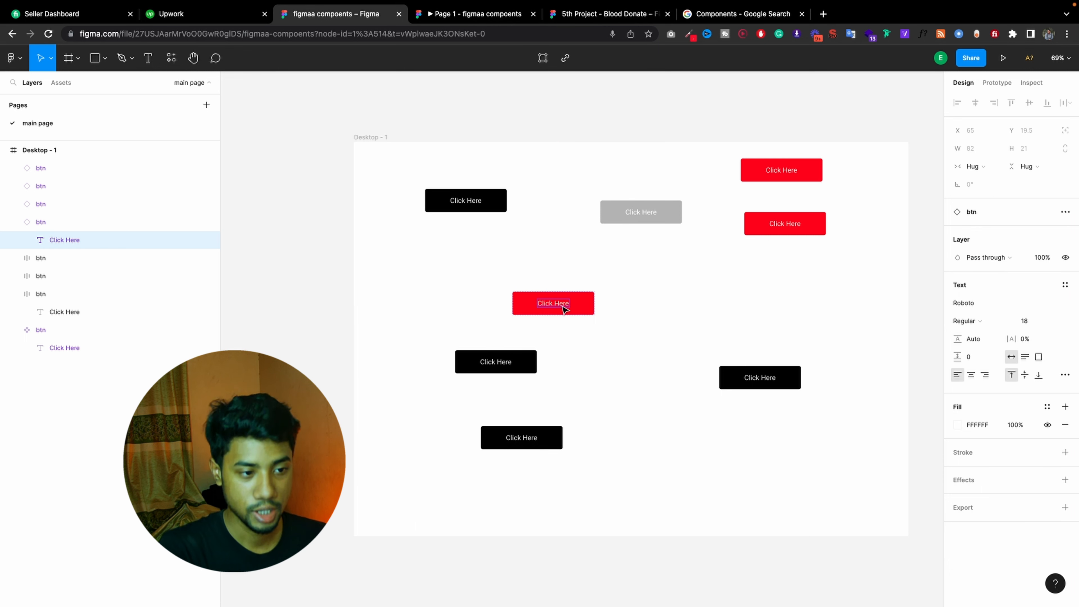
pyautogui.doubleClick(551, 306)
pyautogui.write('Active')
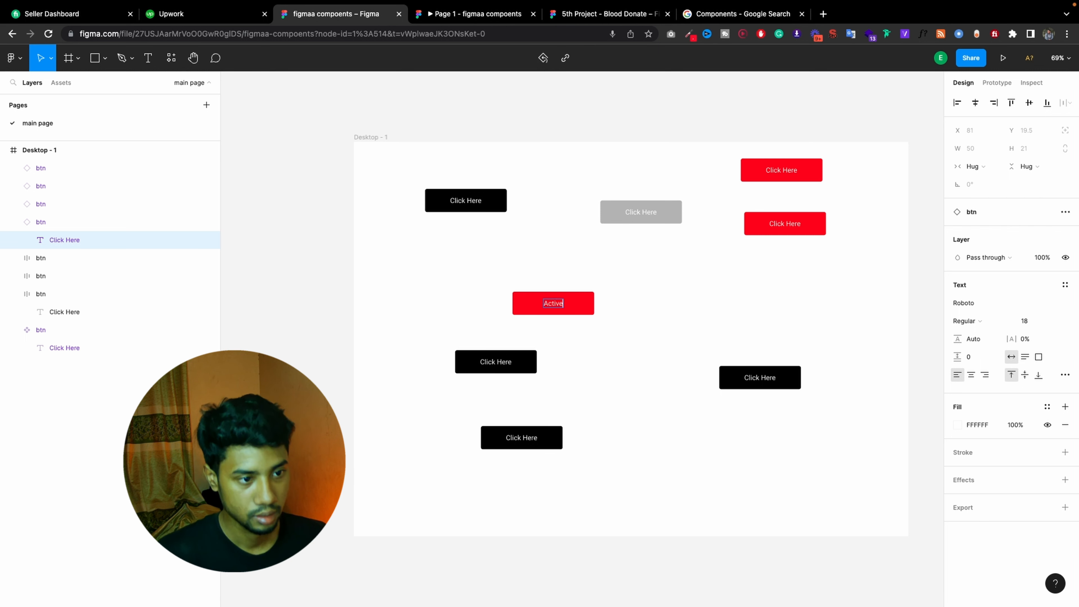
pyautogui.click(976, 323)
pyautogui.click(980, 349)
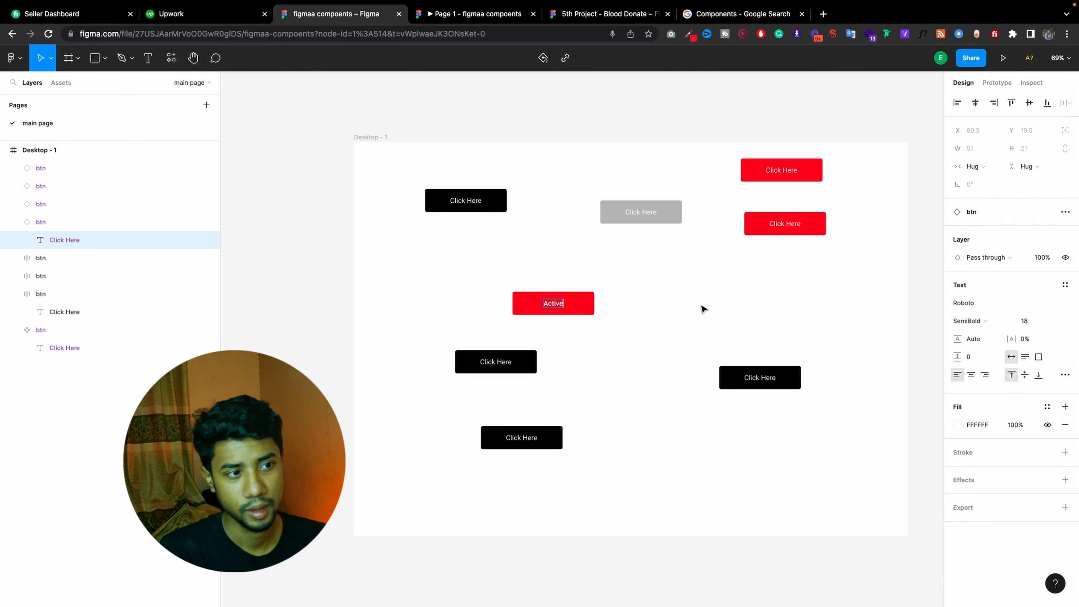
# Try the SemiBold weight on the main component's label, undo the weight change and clear the selection
pyautogui.doubleClick(462, 203)
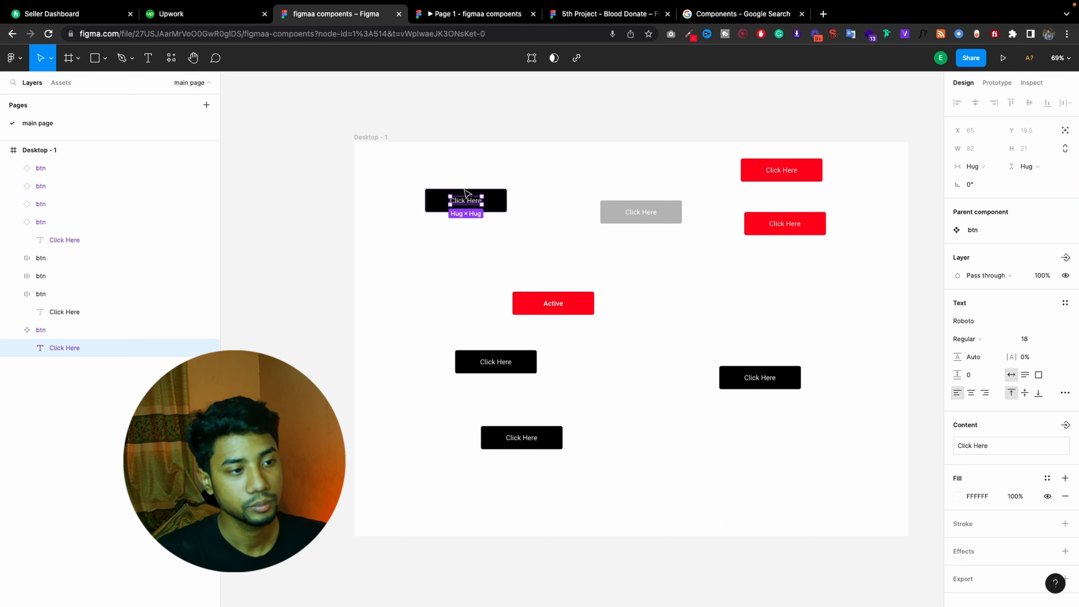
pyautogui.click(1009, 338)
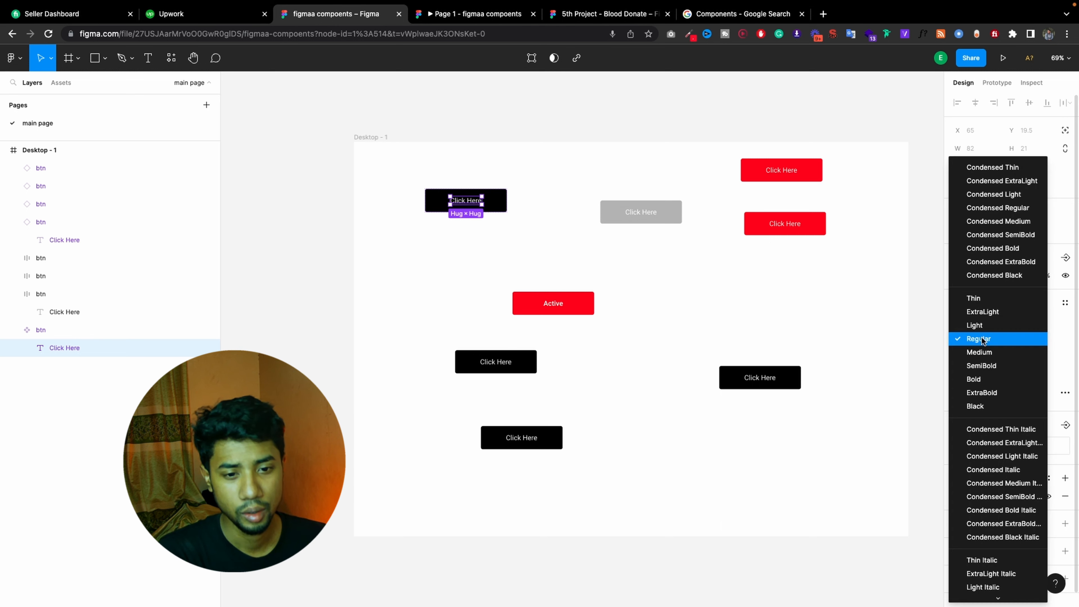
pyautogui.click(985, 365)
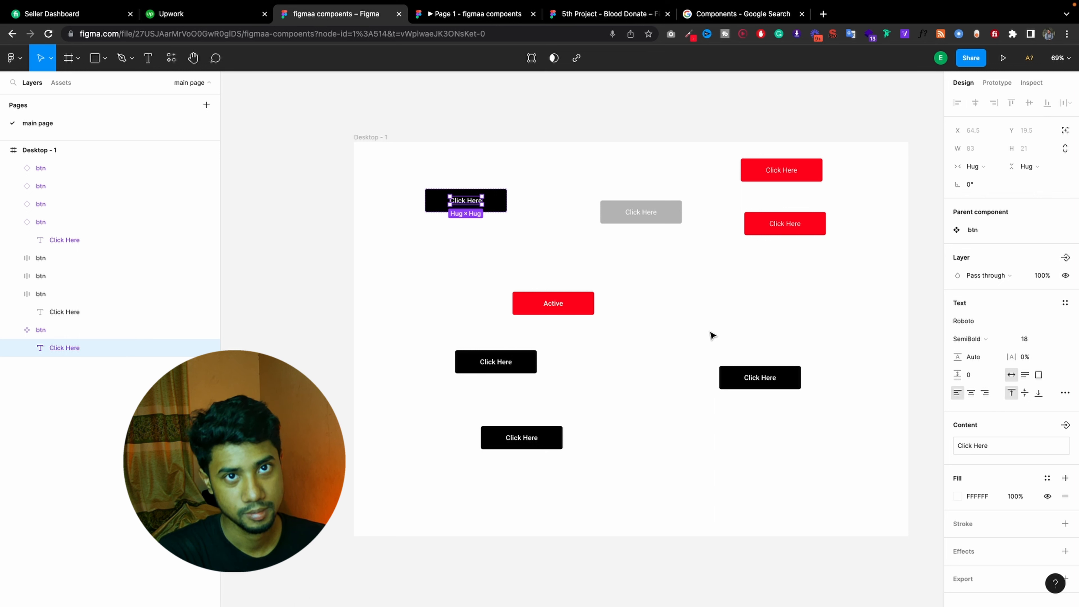
pyautogui.hotkey('ctrl', 'z')
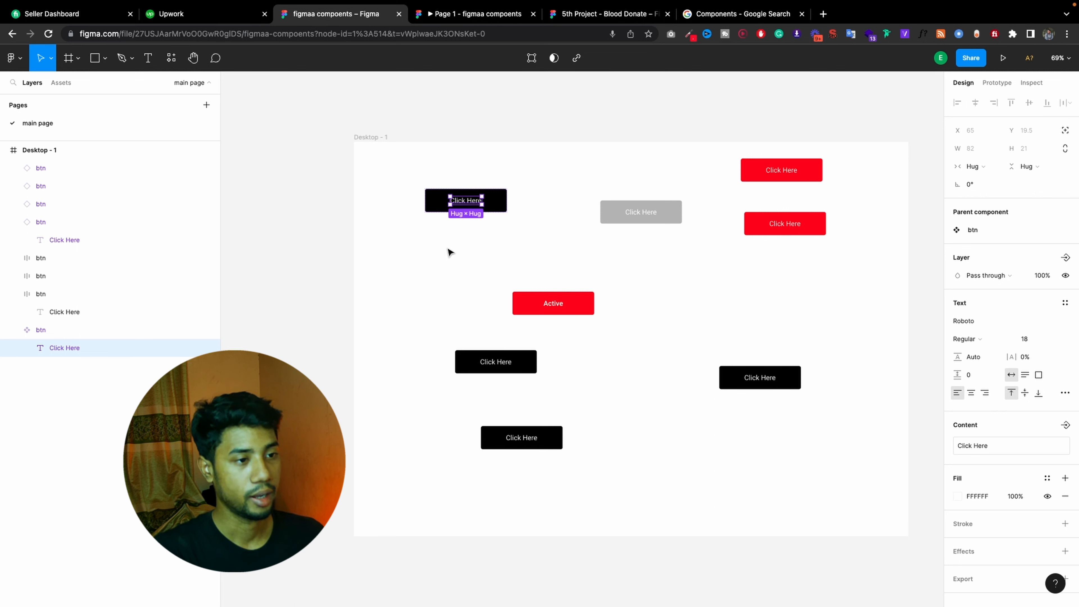
pyautogui.click(546, 200)
# Add a second page to the file and name it "web ui"
pyautogui.click(426, 202)
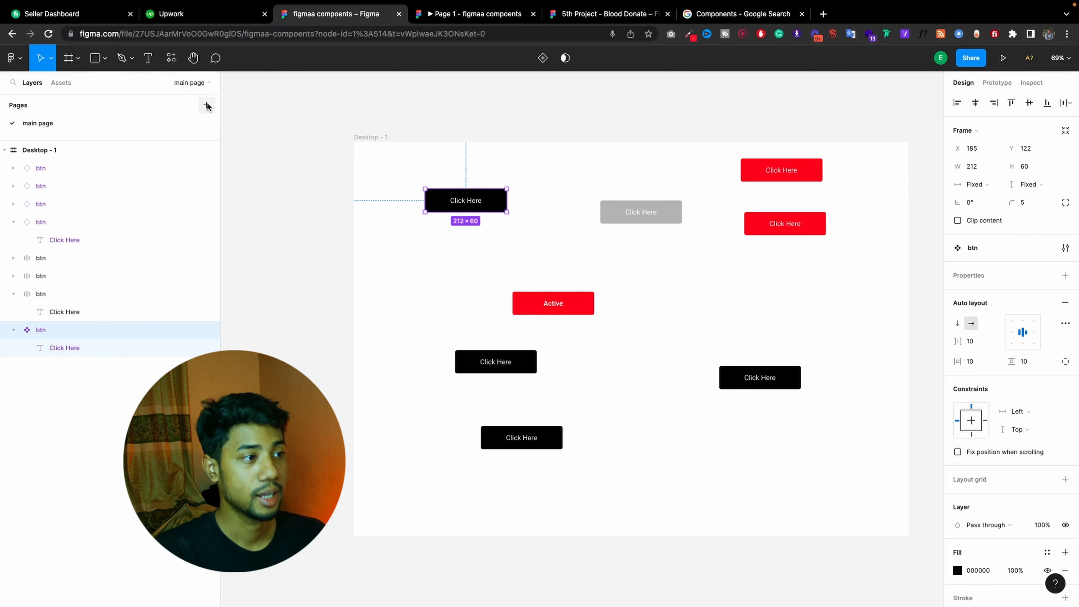
pyautogui.click(206, 105)
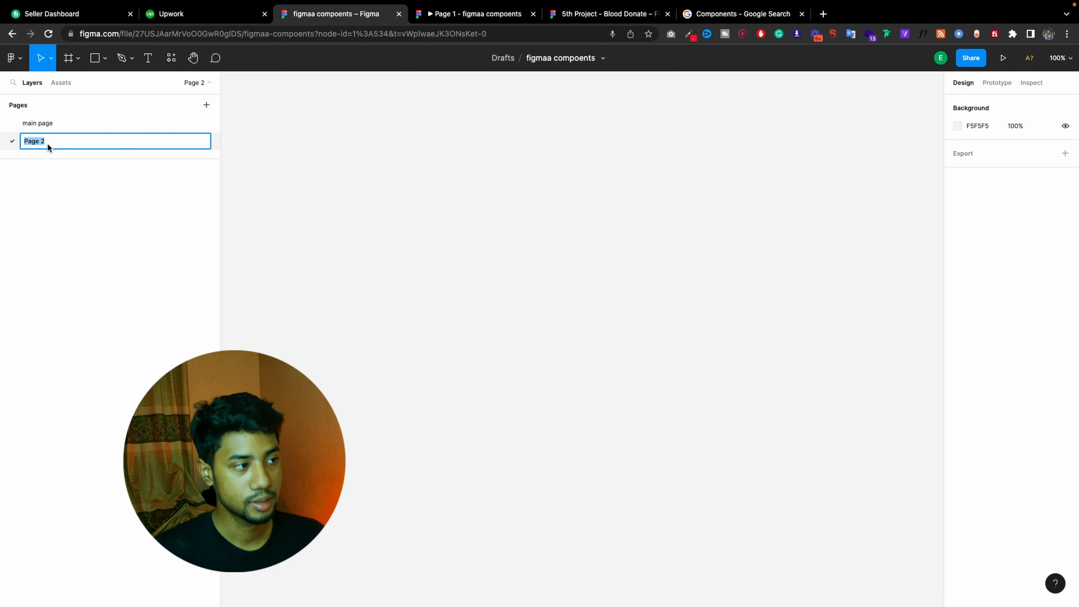
pyautogui.write('com')
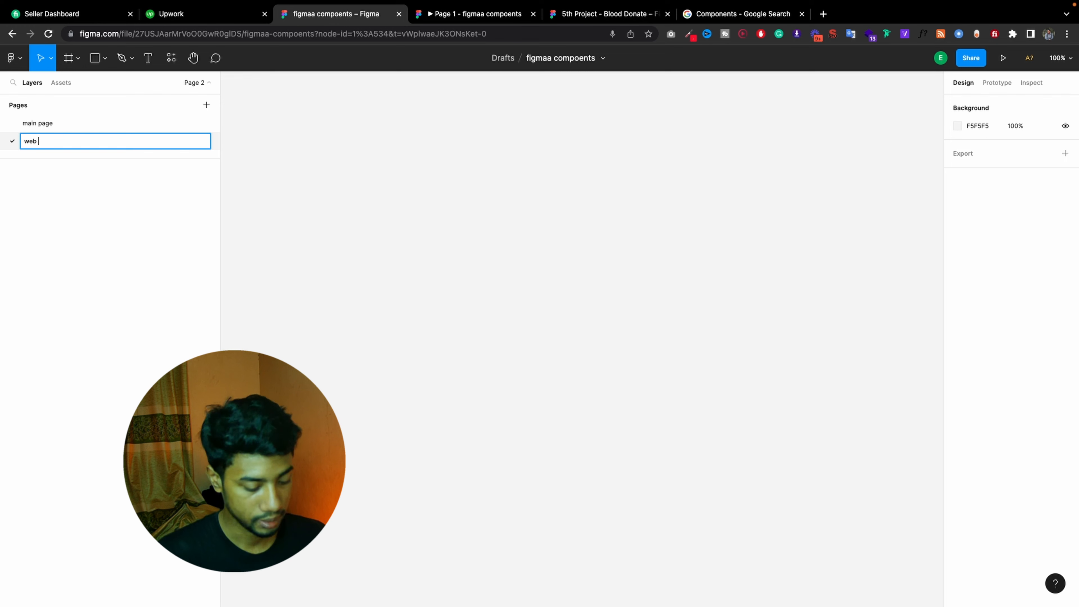
pyautogui.press('Return')
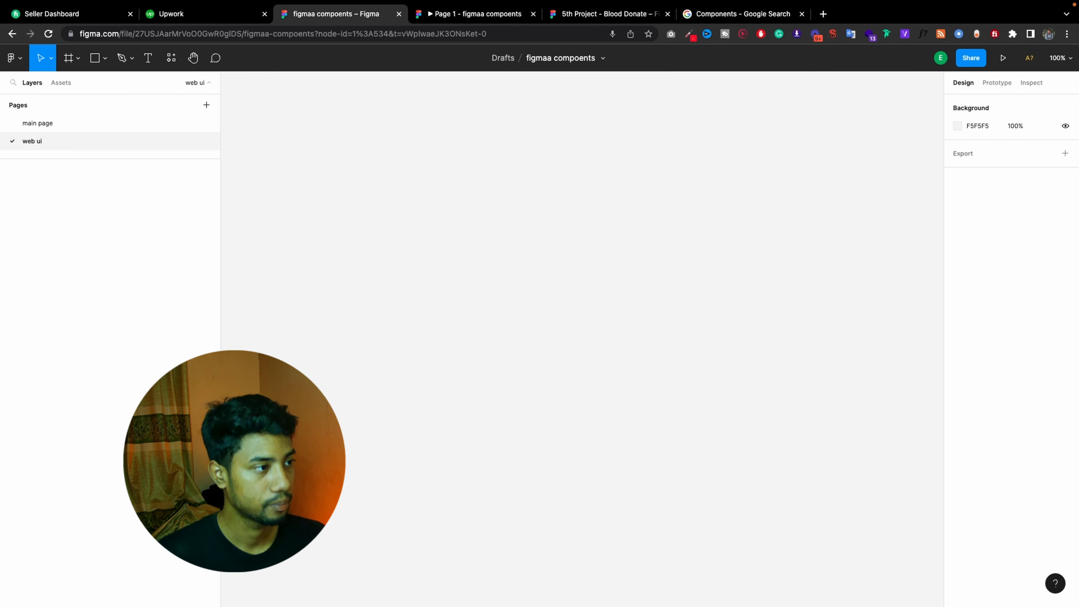
# Create a 1440 × 1024 Desktop frame on the web ui page
pyautogui.click(82, 57)
pyautogui.click(76, 85)
pyautogui.click(1009, 227)
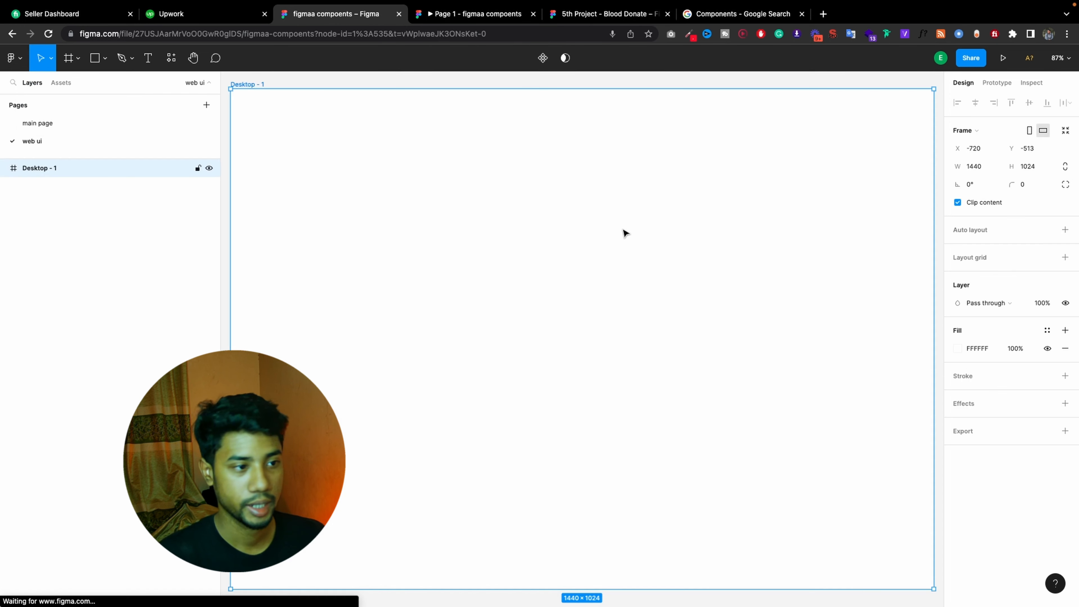
# Place an instance of the local btn component in the web ui frame at about X 454, Y 237
pyautogui.scroll(-5, 588, 263)
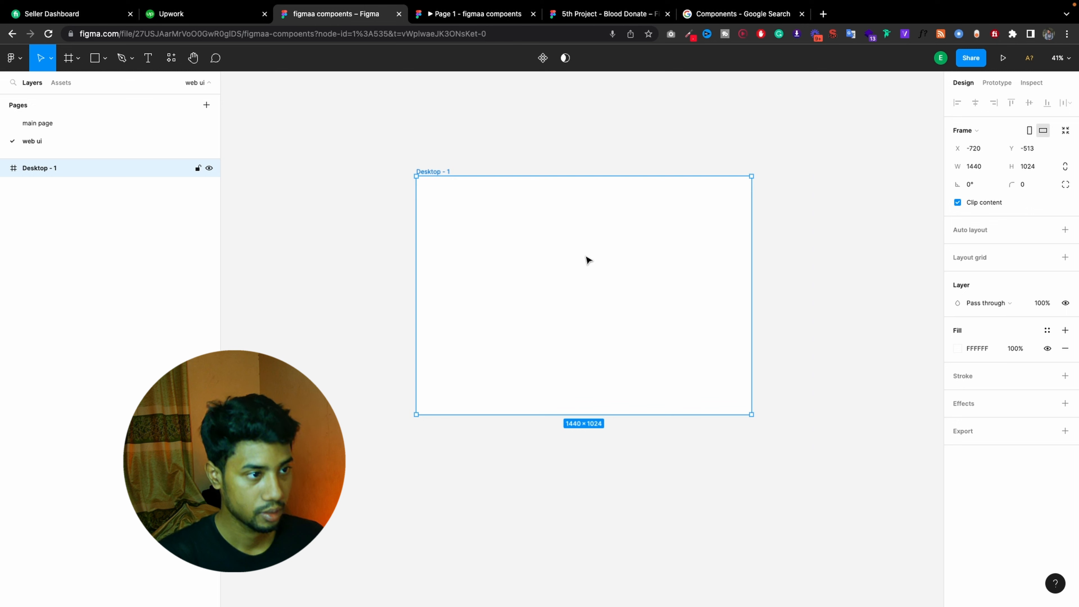
pyautogui.click(67, 83)
pyautogui.moveTo(56, 171); pyautogui.dragTo(559, 242)
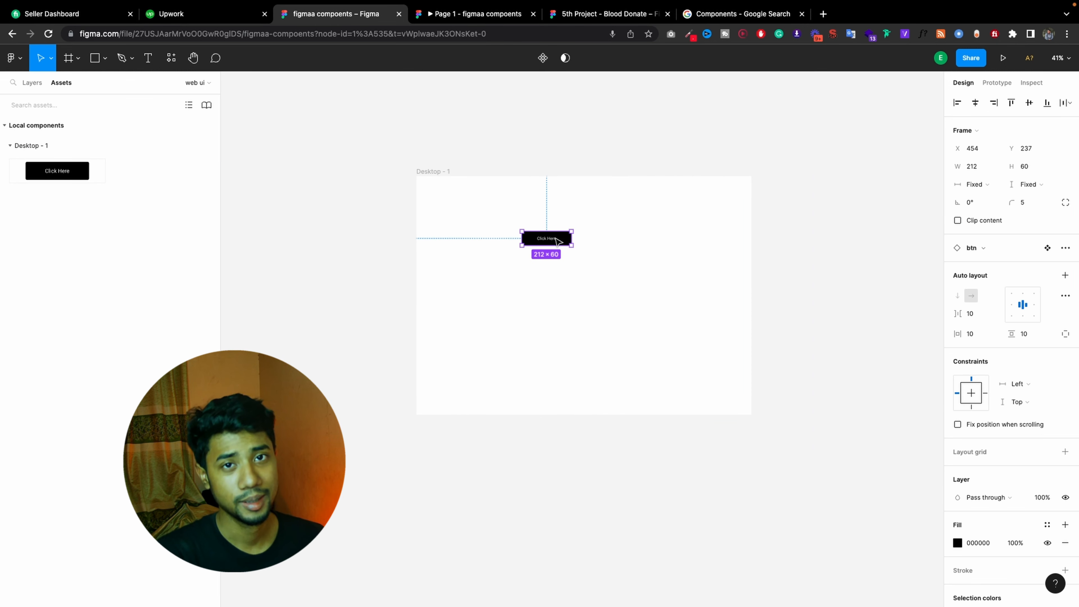
pyautogui.click(23, 83)
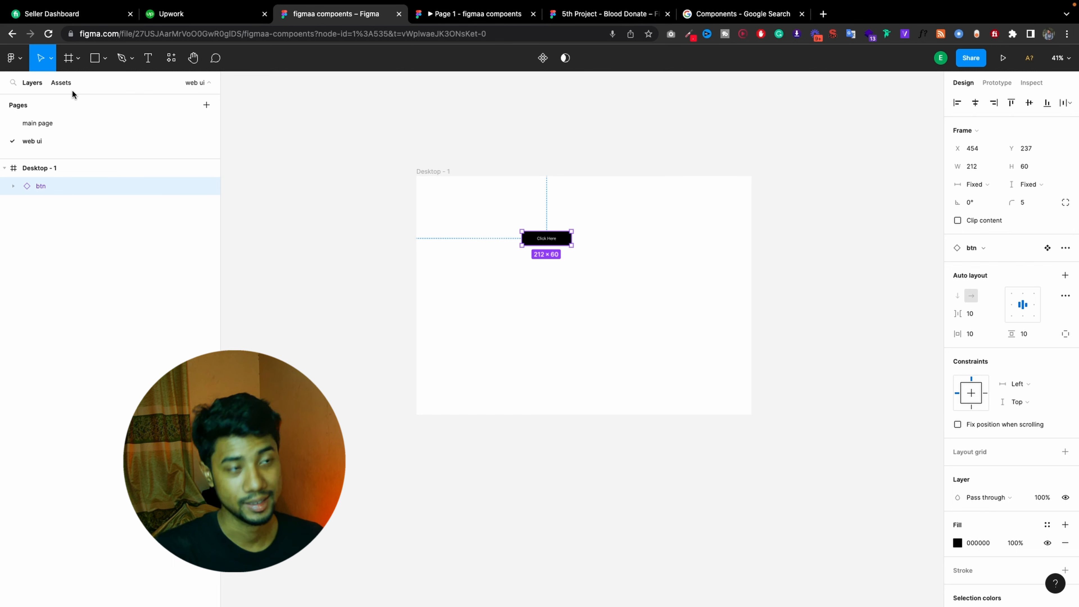
# Return to main page and add a Variant property to the main btn component
pyautogui.click(43, 121)
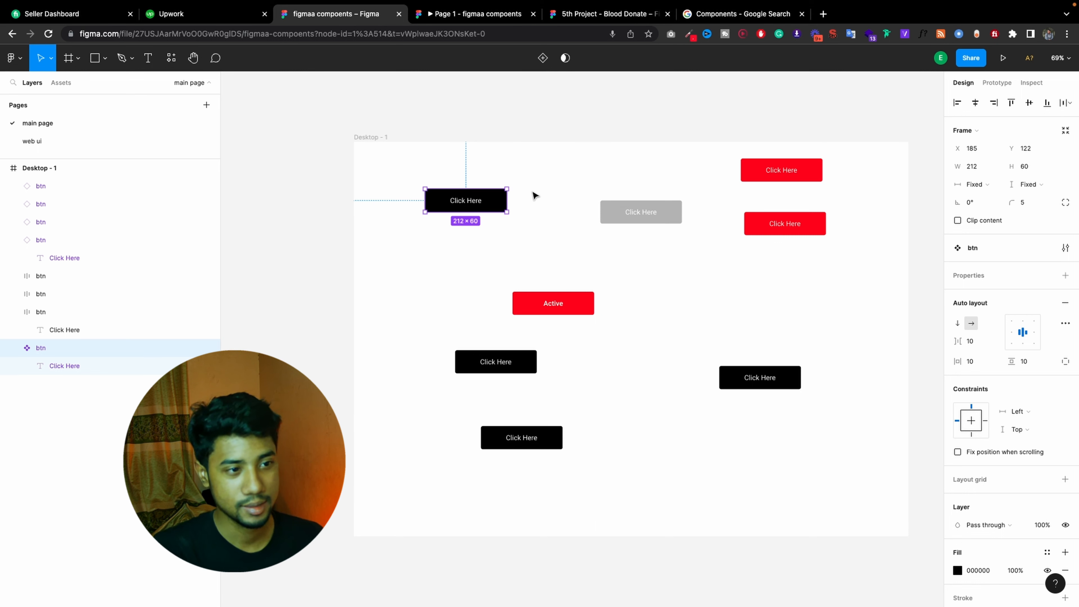
pyautogui.click(1065, 276)
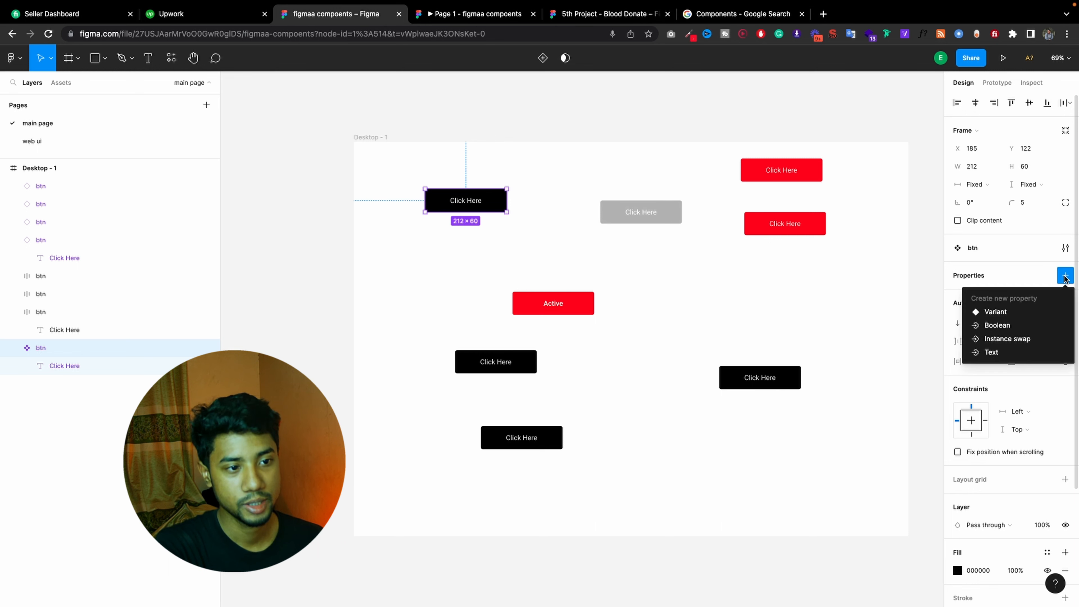
pyautogui.click(1012, 316)
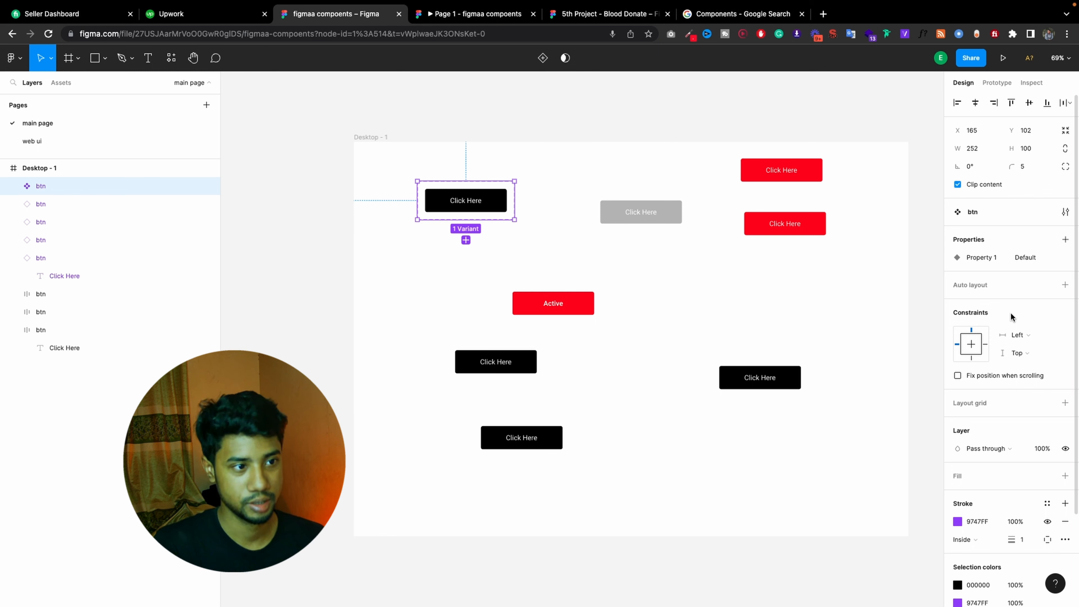
# Change the label of the Default variant inside the btn component set to "Normal"
pyautogui.doubleClick(475, 203)
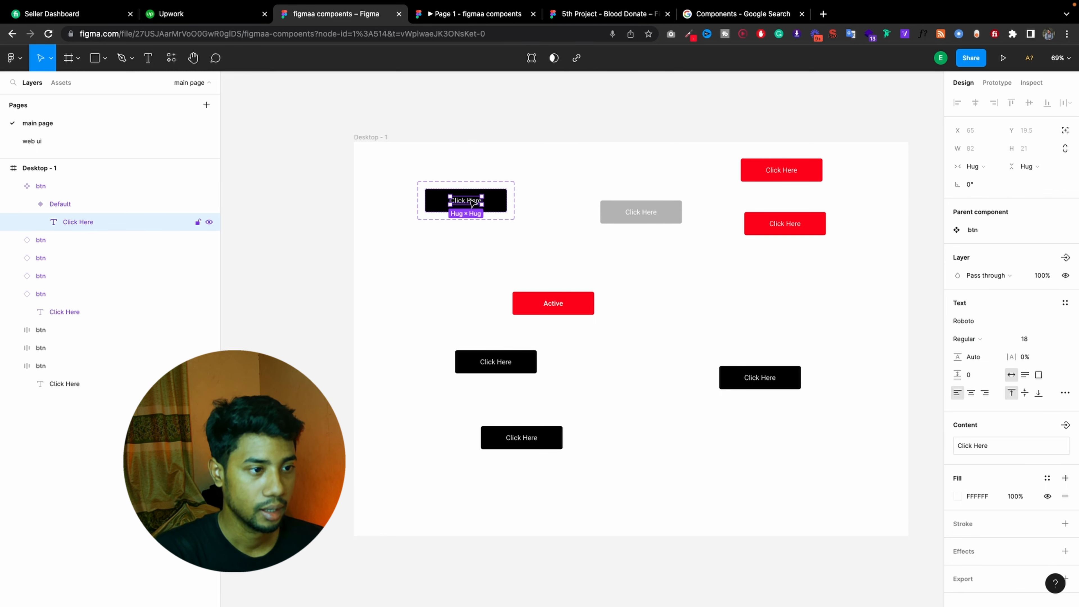
pyautogui.doubleClick(471, 201)
pyautogui.write('A')
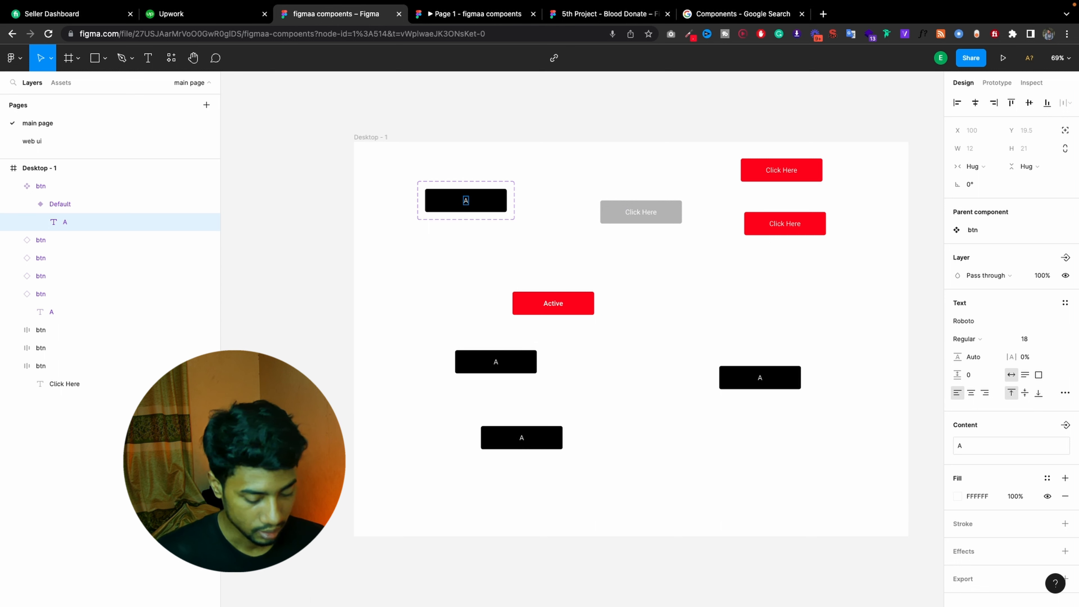
pyautogui.press('BackSpace')
pyautogui.write('Normal')
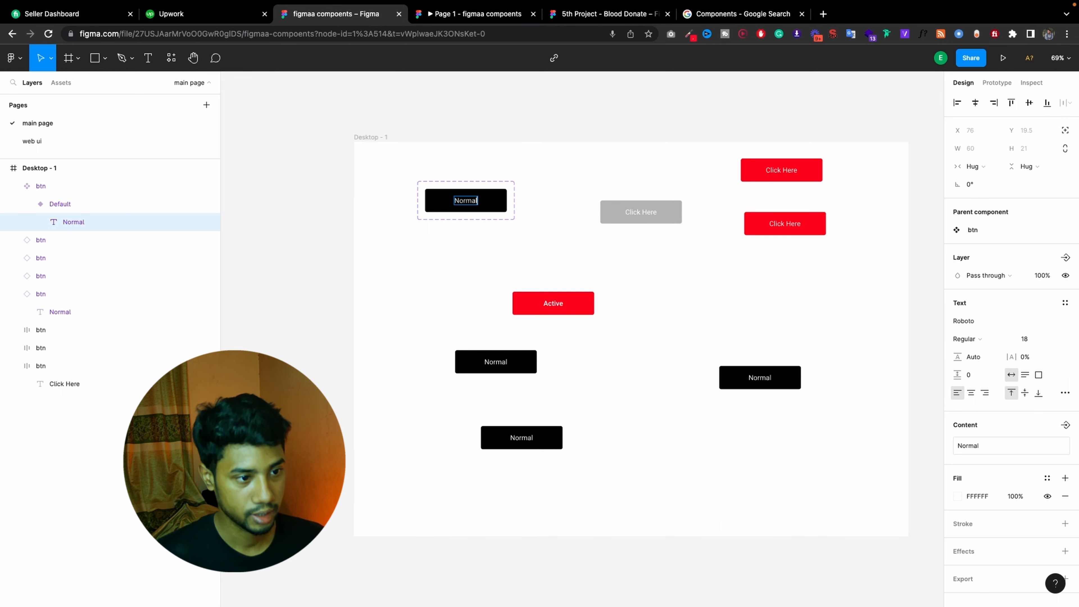
pyautogui.click(494, 205)
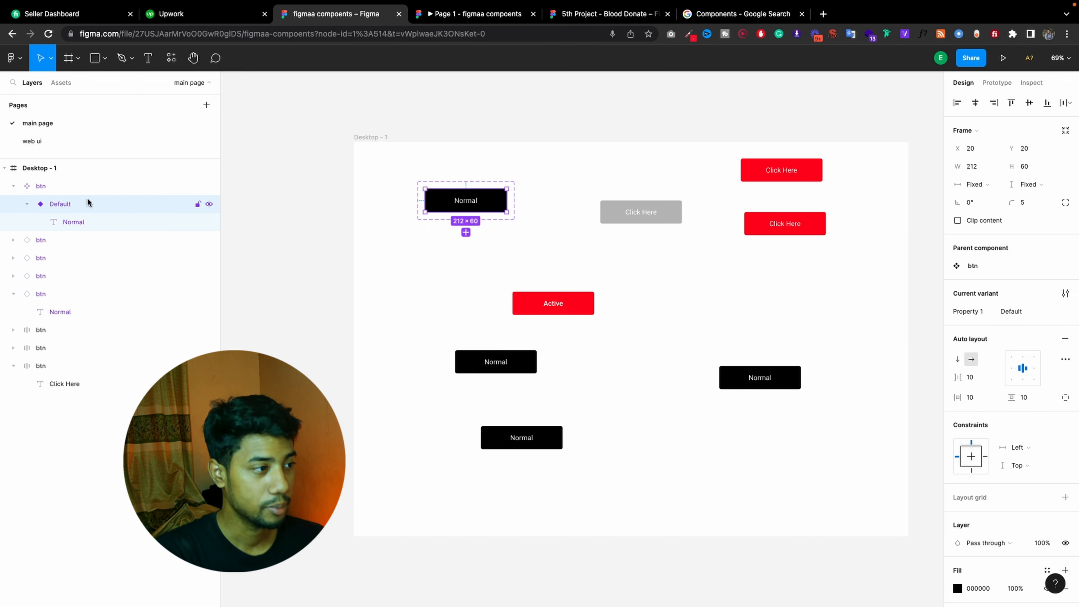
pyautogui.click(28, 204)
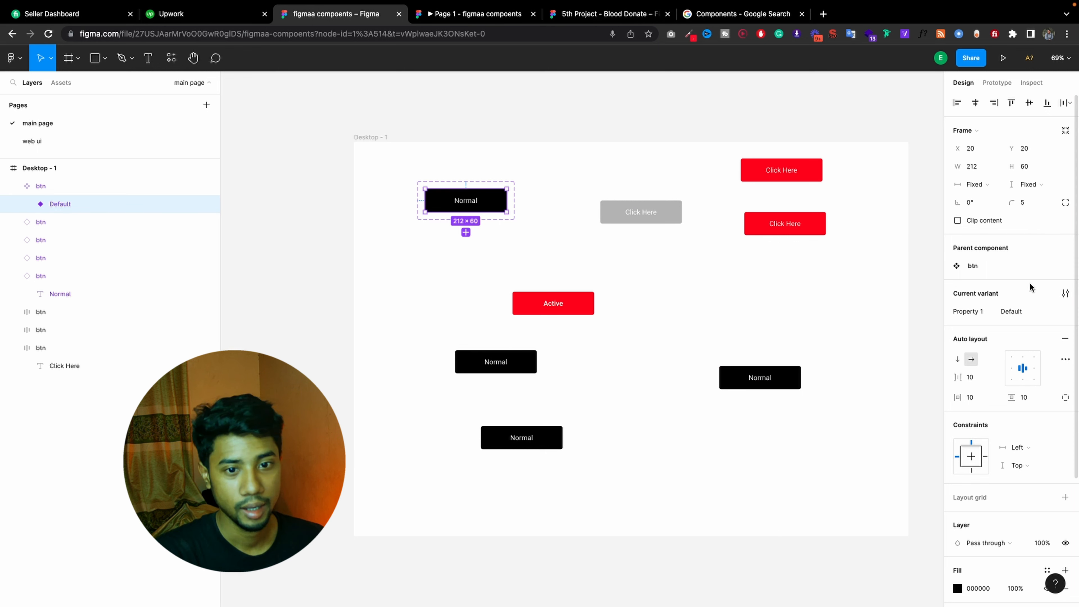
# Try to add another Variant property to the btn component set
pyautogui.click(289, 198)
pyautogui.click(41, 185)
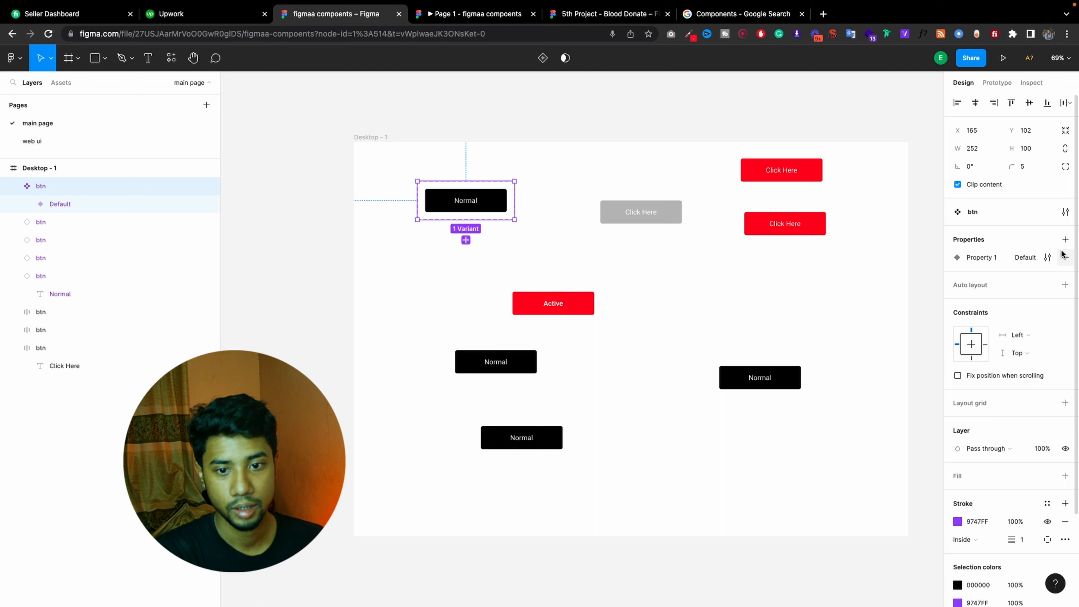
pyautogui.click(1065, 240)
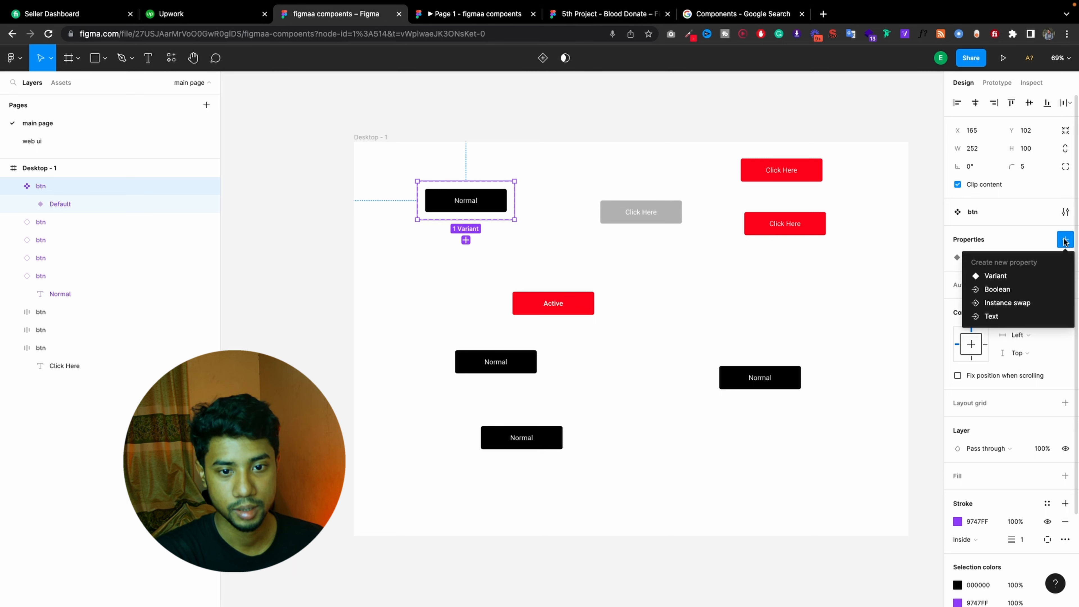
pyautogui.click(1017, 275)
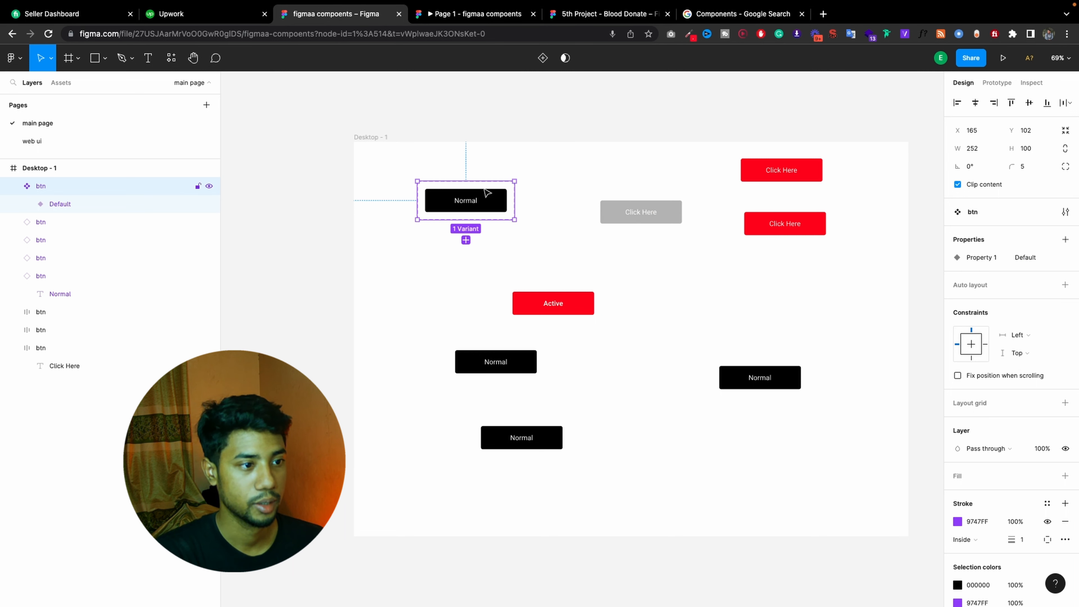
# Add a second variant to the btn component set and change its label to "Hover"
pyautogui.click(466, 240)
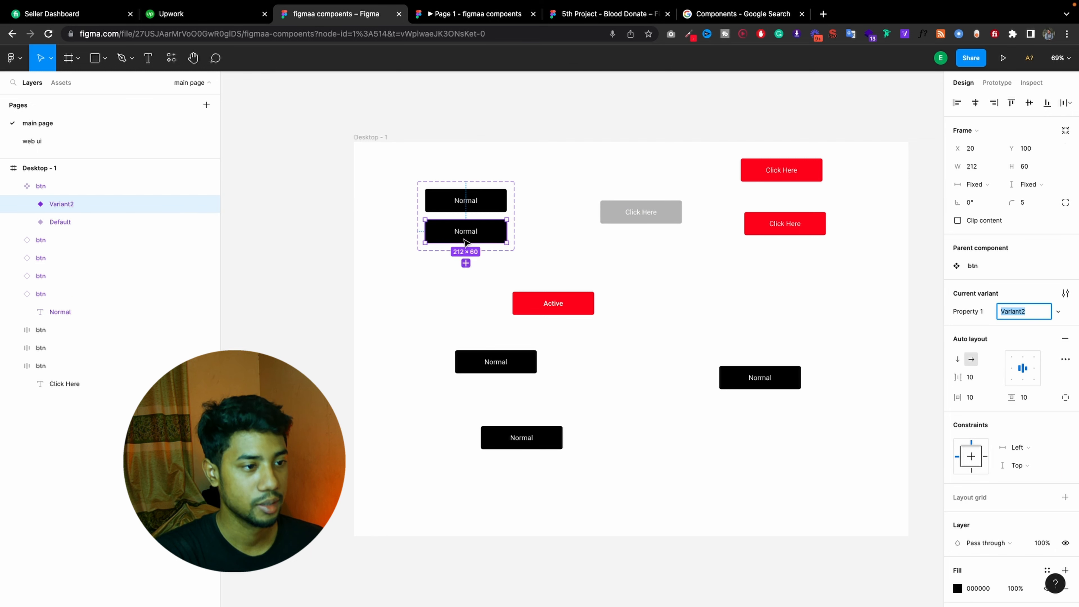
pyautogui.click(466, 232)
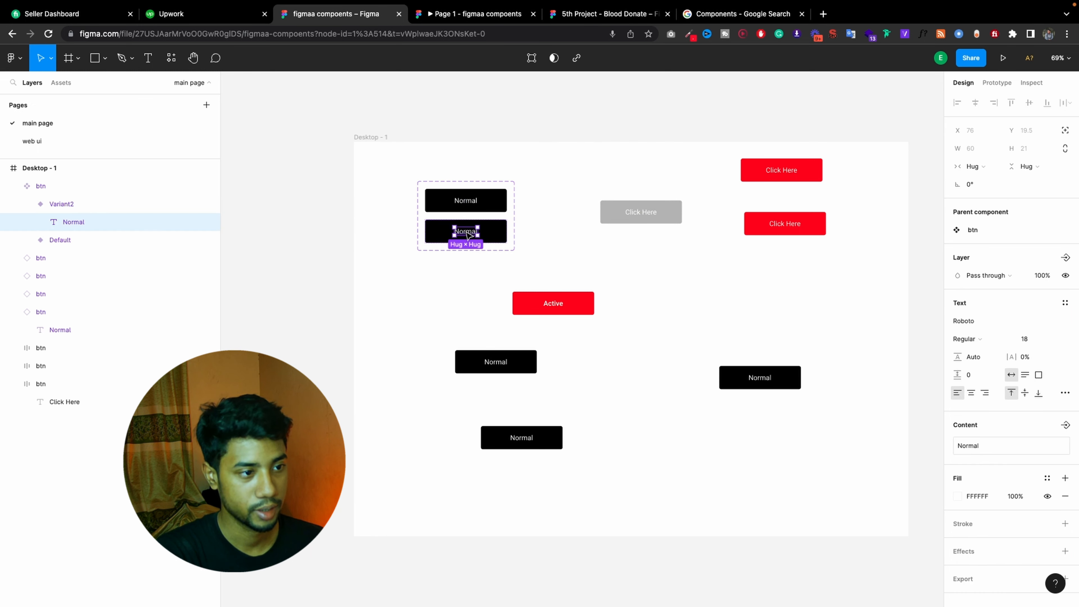
pyautogui.doubleClick(466, 231)
pyautogui.write('Hover')
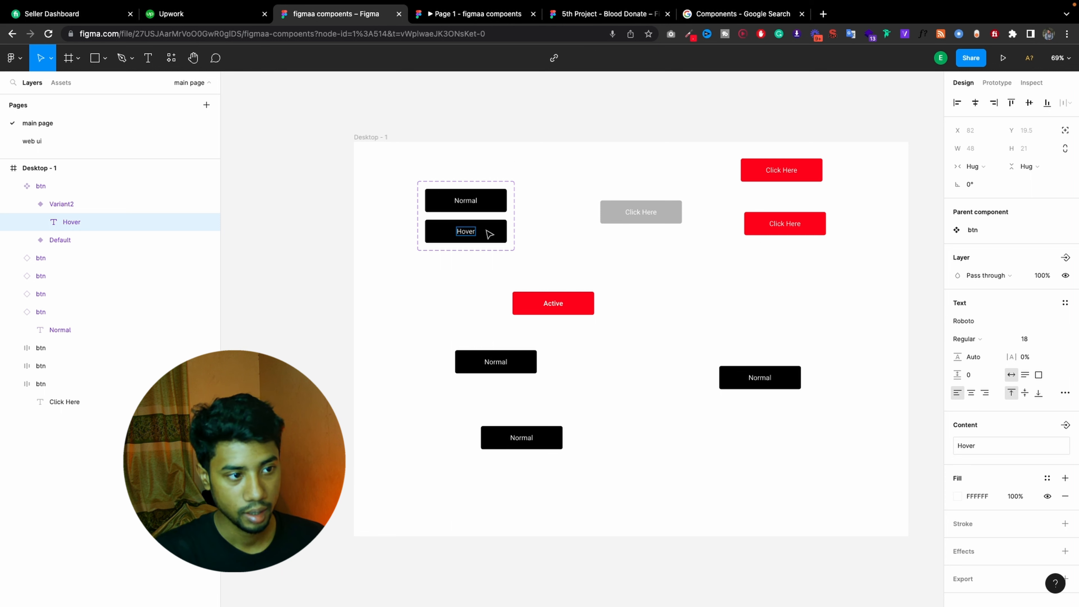
pyautogui.press('Escape')
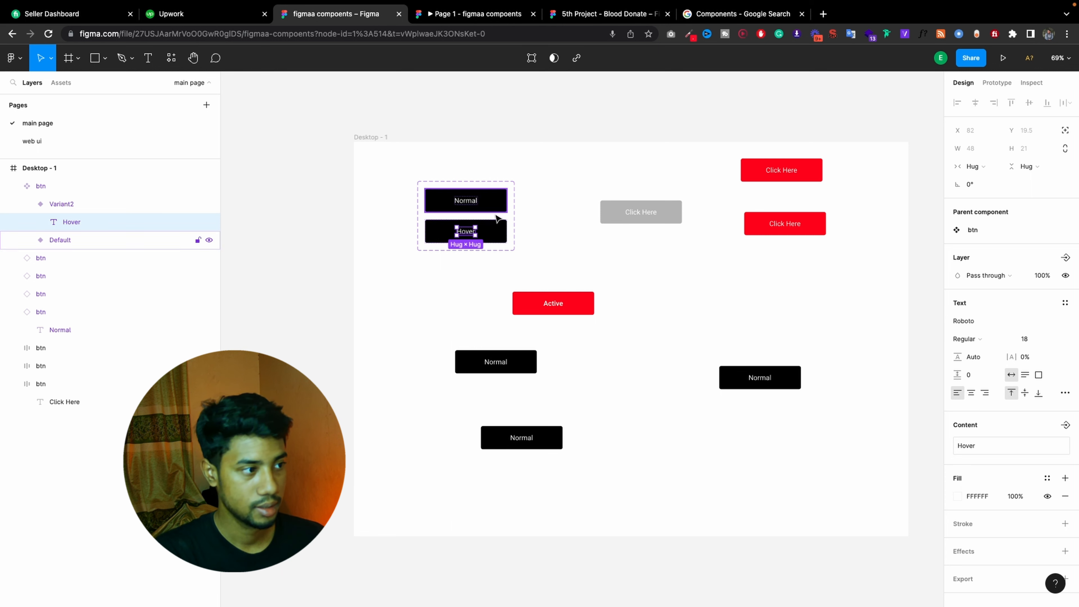
# Set the fill of the Hover variant to red
pyautogui.click(145, 205)
pyautogui.scroll(-3, 1027, 451)
pyautogui.click(979, 463)
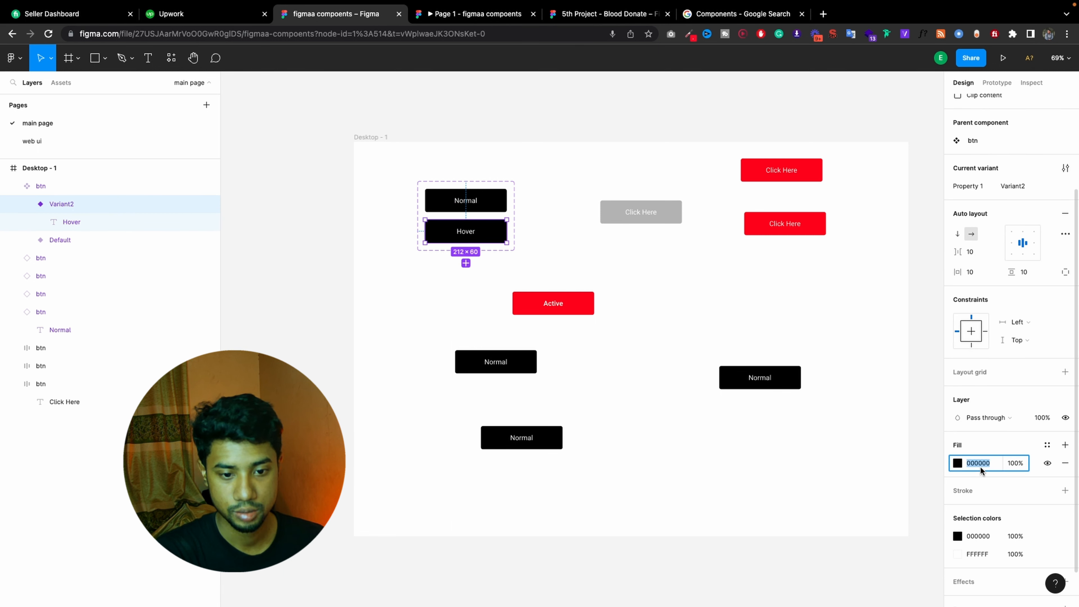
pyautogui.write('red')
pyautogui.click(863, 453)
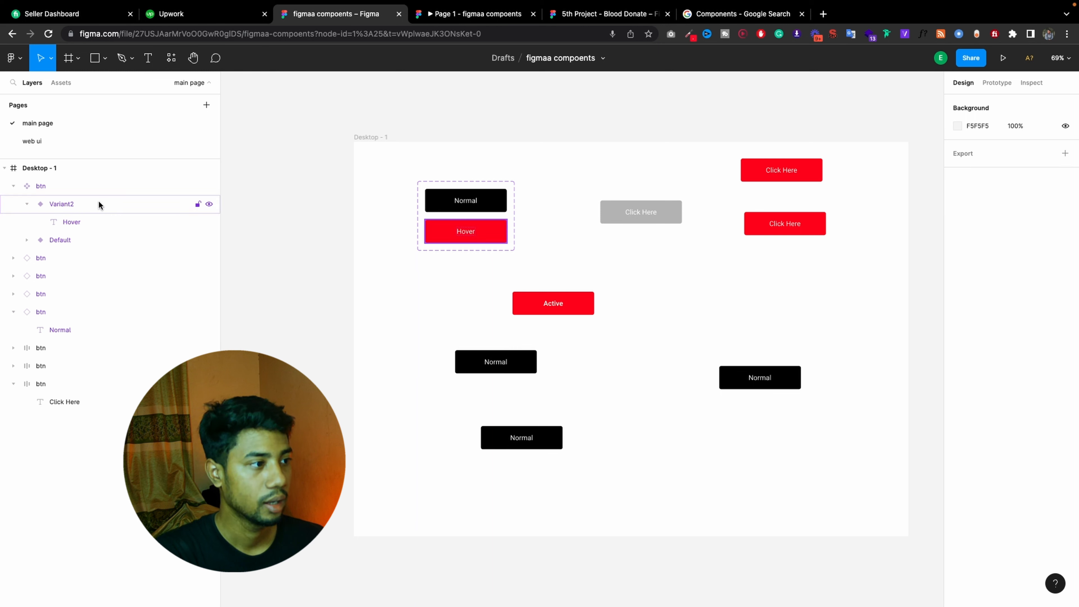
# Add a third variant to the btn component set and change its label to "Tricky"
pyautogui.click(102, 189)
pyautogui.click(529, 59)
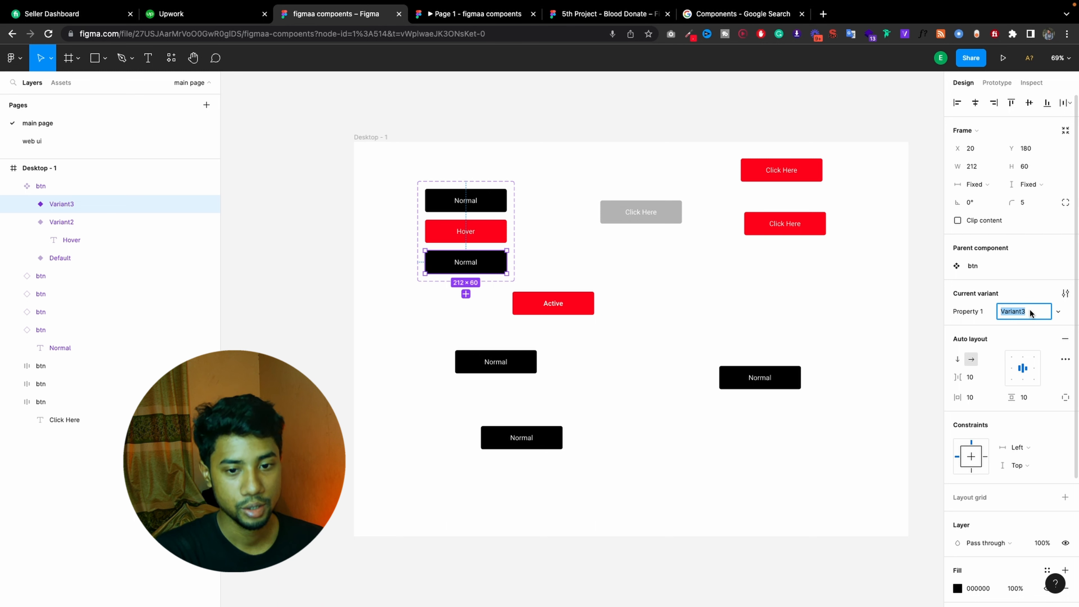
pyautogui.click(709, 284)
pyautogui.click(460, 260)
pyautogui.doubleClick(460, 260)
pyautogui.doubleClick(460, 260)
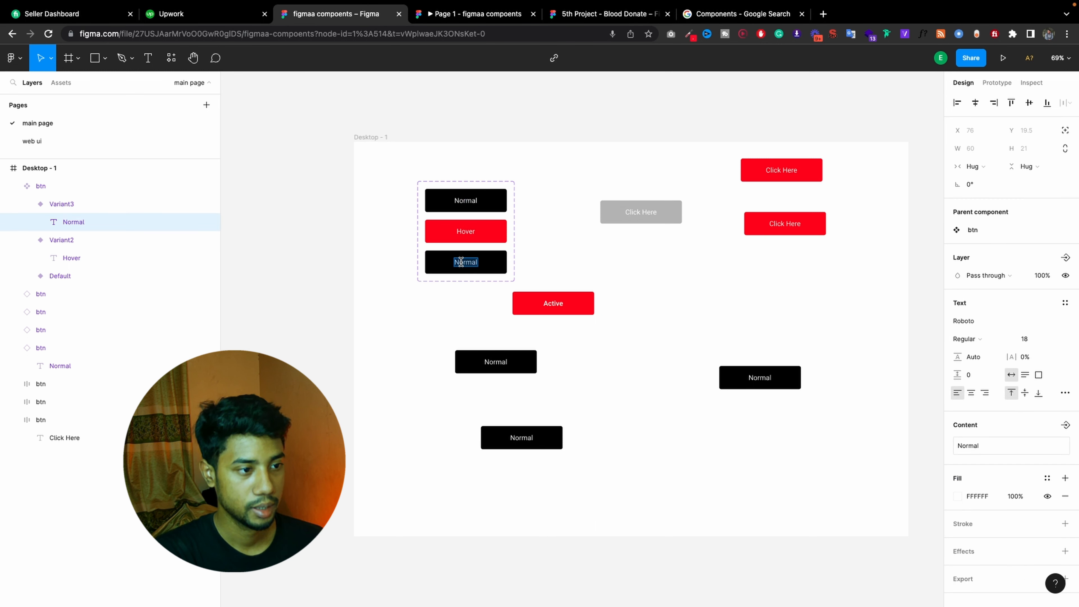
pyautogui.write('Trick')
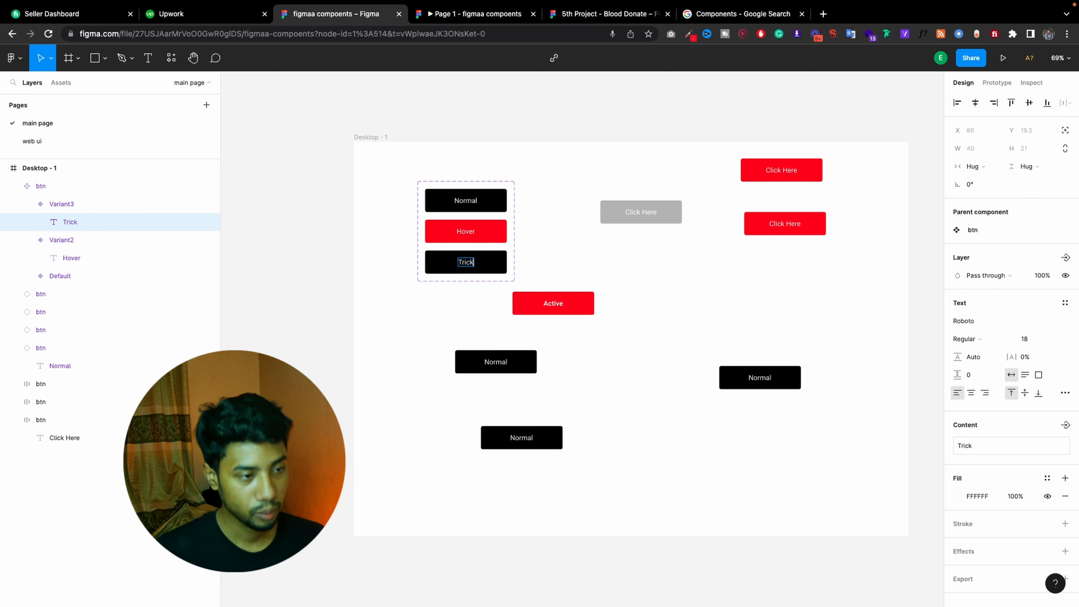
pyautogui.write('y')
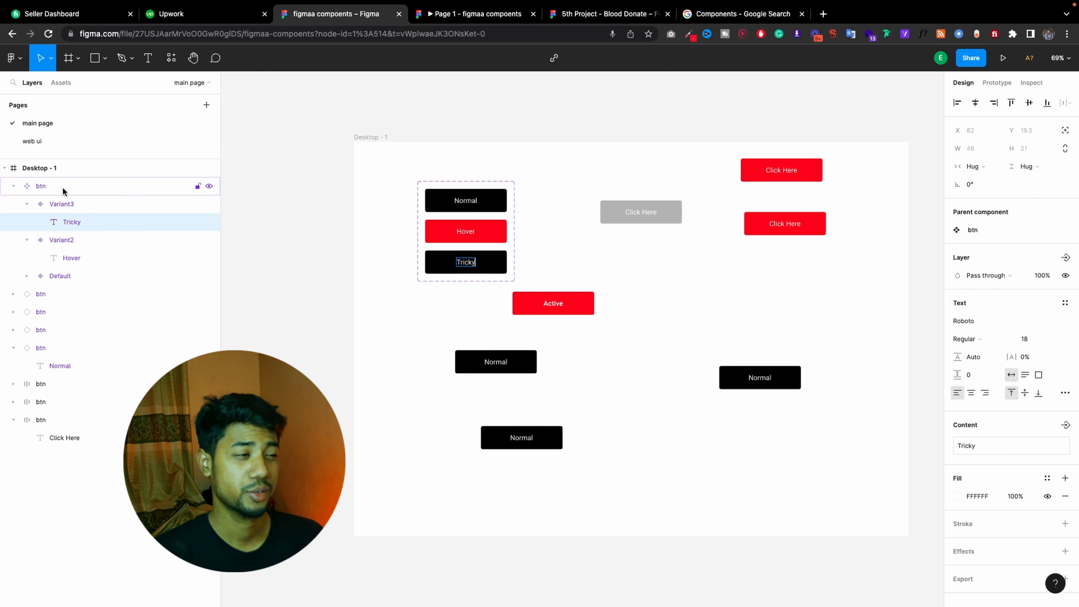
# Set the fill of the Tricky variant to grey ADADAD and clear the selection
pyautogui.click(121, 203)
pyautogui.scroll(-5, 1029, 410)
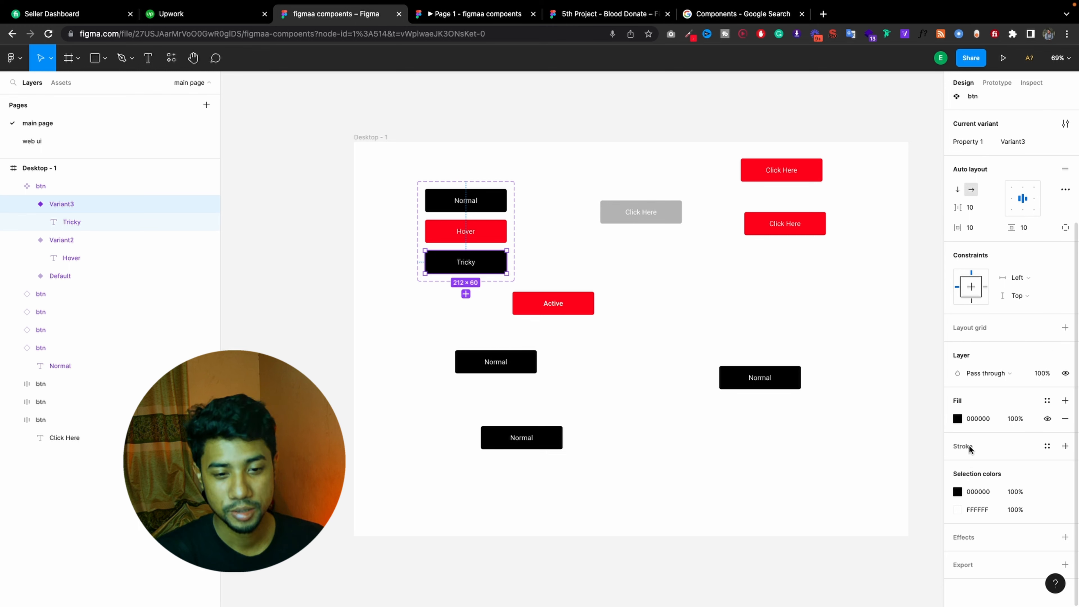
pyautogui.click(958, 418)
pyautogui.moveTo(857, 377); pyautogui.dragTo(784, 376)
pyautogui.click(798, 342)
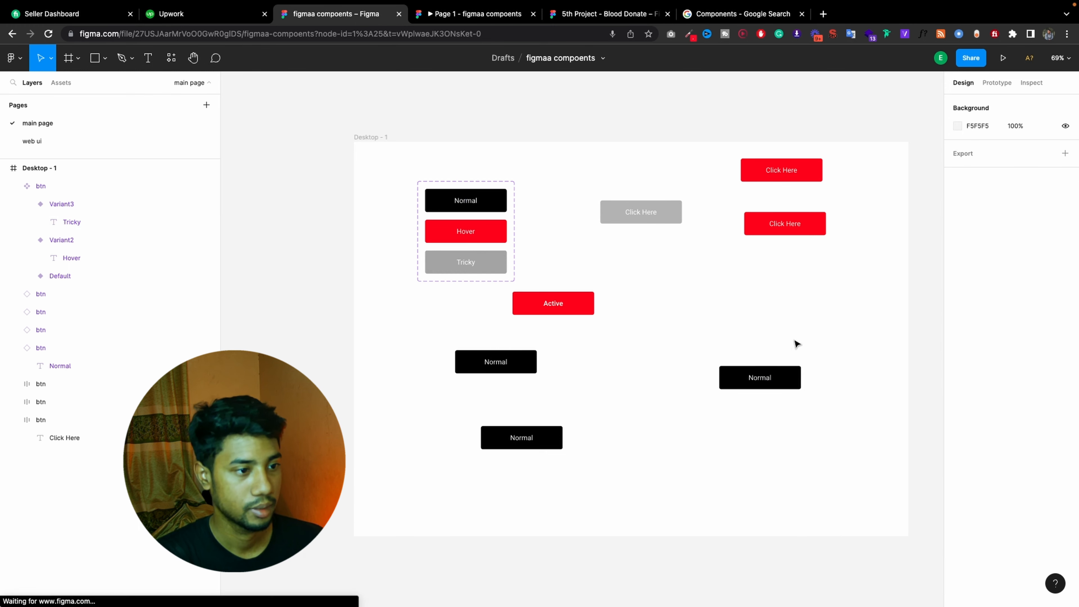
# On the web ui page, switch Property 1 of the btn instance to Variant2 and finally to Variant3
pyautogui.click(434, 190)
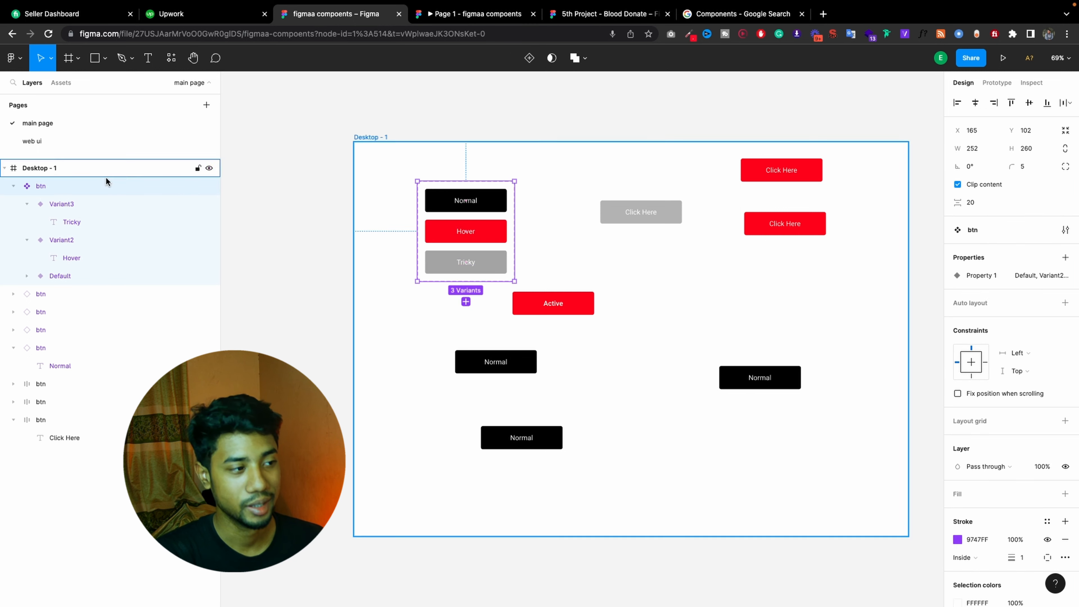
pyautogui.click(52, 141)
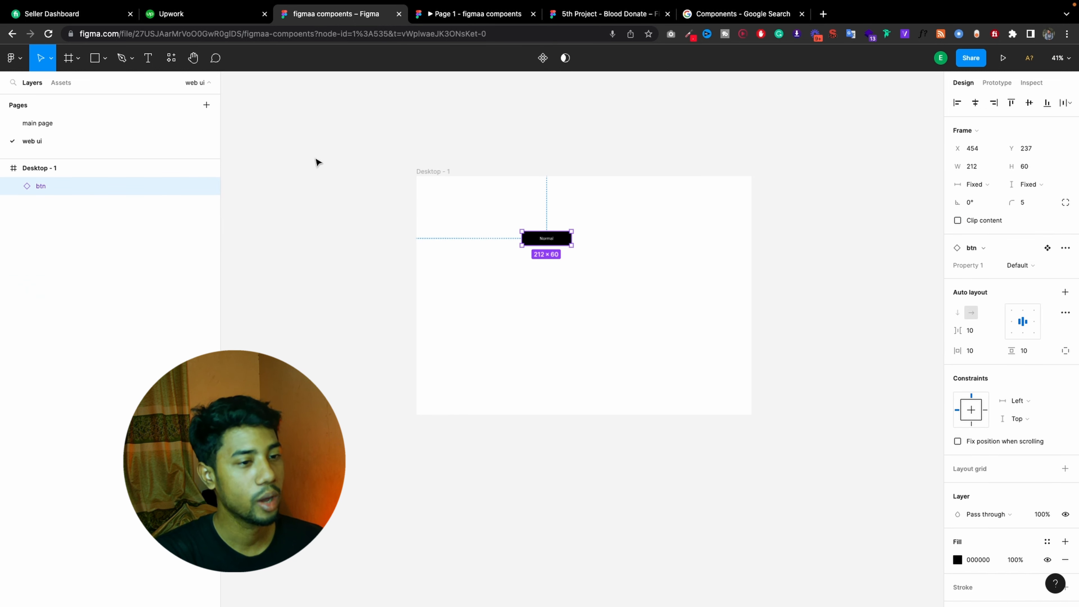
pyautogui.click(1028, 267)
pyautogui.click(1026, 278)
pyautogui.click(1023, 266)
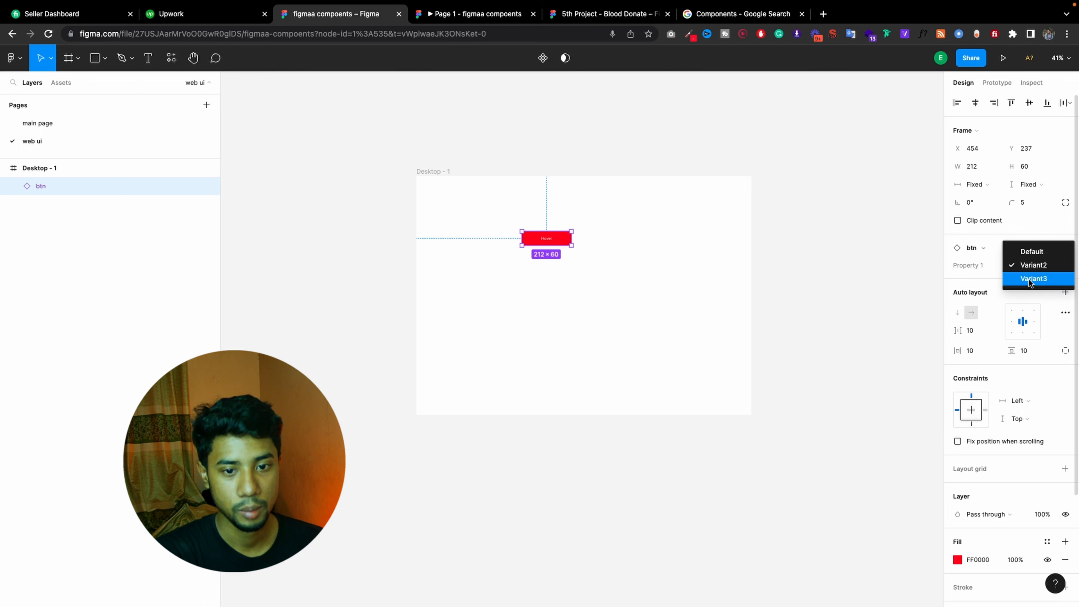
pyautogui.click(1030, 277)
# Duplicate the btn instance twice inside Desktop - 1, then switch one copy to Variant2 and the other to Default
pyautogui.keyDown('alt'); pyautogui.moveTo(549, 239); pyautogui.dragTo(667, 300); pyautogui.keyUp('alt')
pyautogui.click(1022, 265)
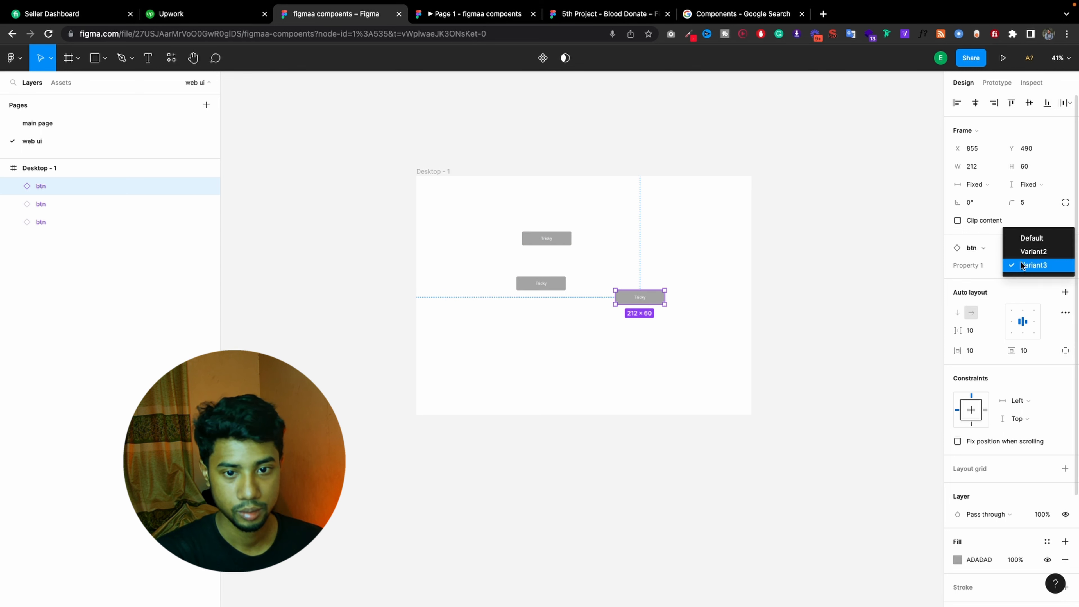
pyautogui.click(1021, 250)
pyautogui.click(524, 288)
pyautogui.click(1022, 267)
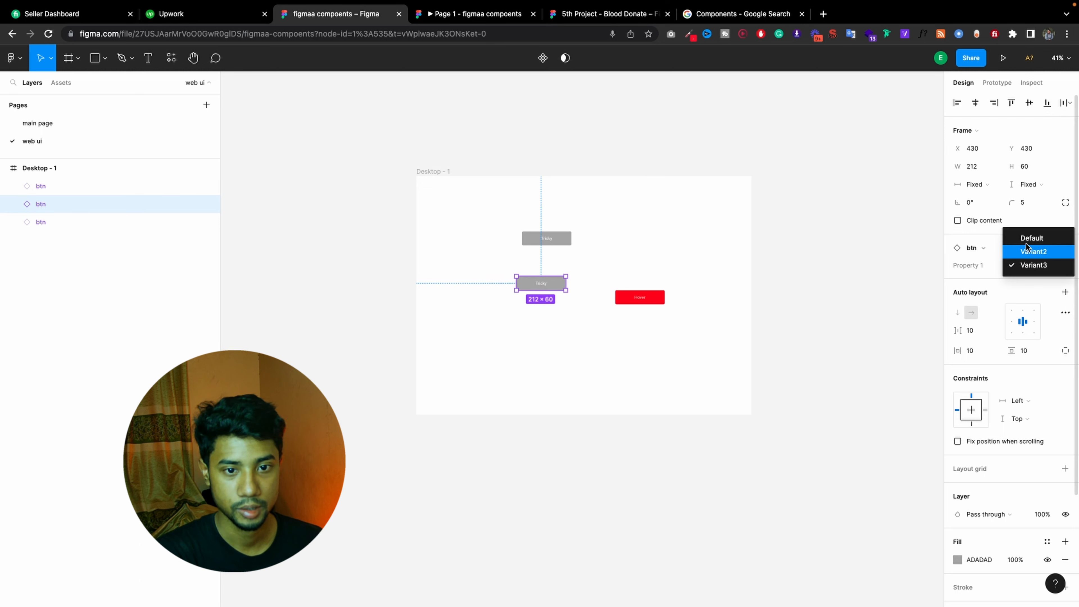
pyautogui.click(1028, 235)
pyautogui.click(770, 285)
# Jump from the Tricky btn instance to its main component and return to the web ui page
pyautogui.click(566, 242)
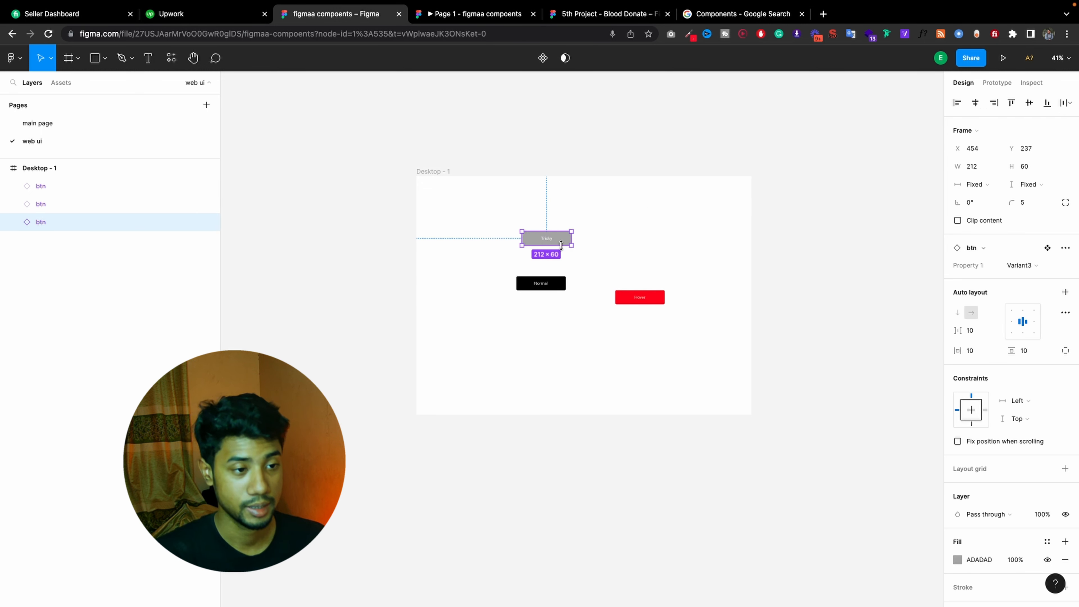
pyautogui.click(1047, 249)
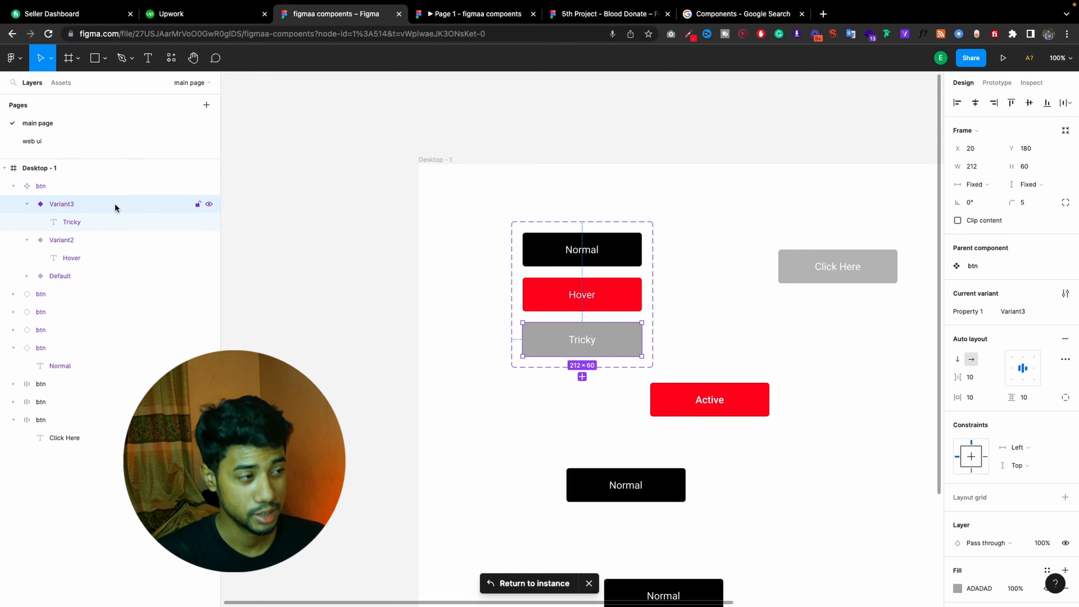
pyautogui.click(54, 143)
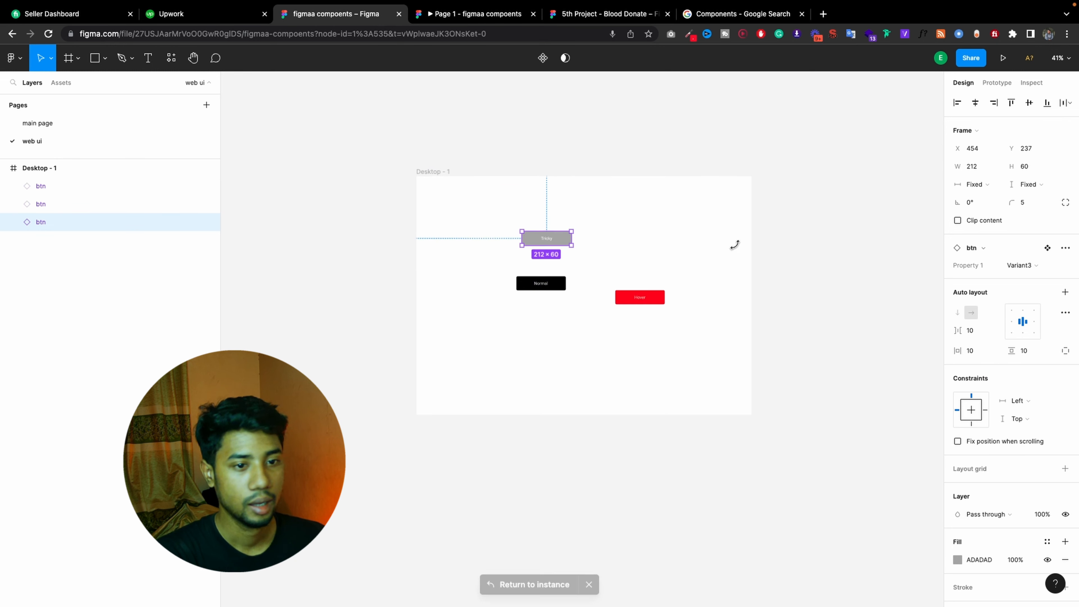
# Look at the Tricky instance's swap list and its additional instance options without changing anything
pyautogui.click(977, 248)
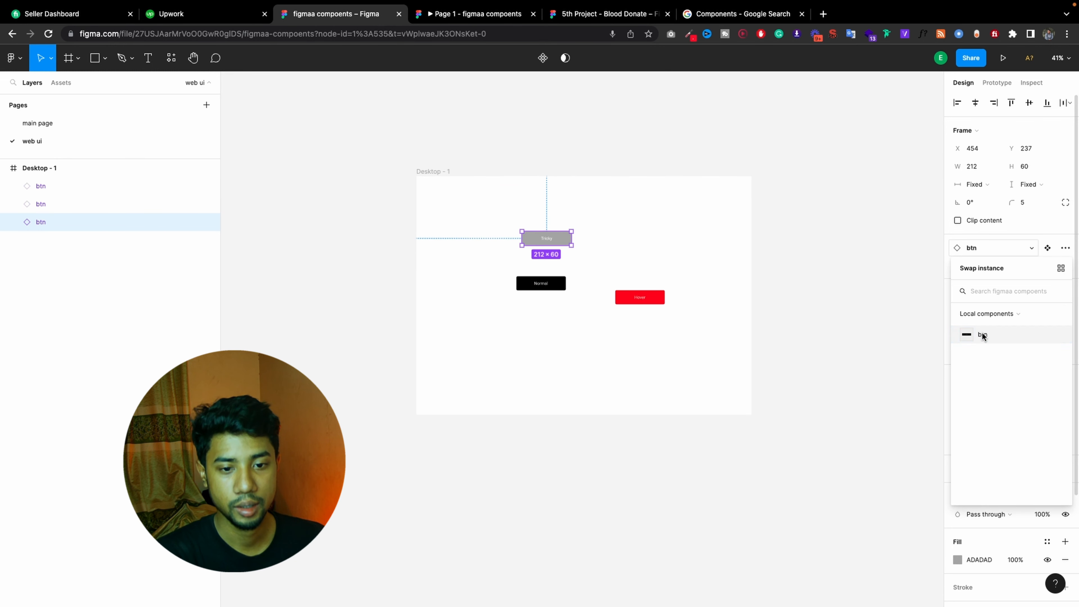
pyautogui.click(1004, 248)
pyautogui.click(1067, 248)
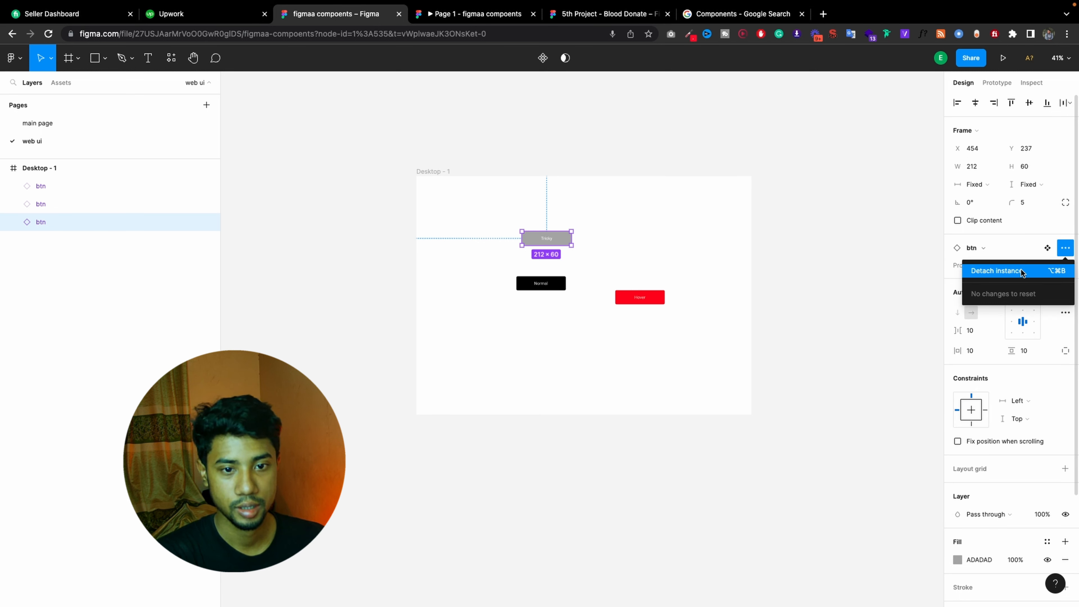
pyautogui.click(626, 259)
# Detach the red Hover btn instance from its component, check its layer, and clear the selection
pyautogui.click(633, 302)
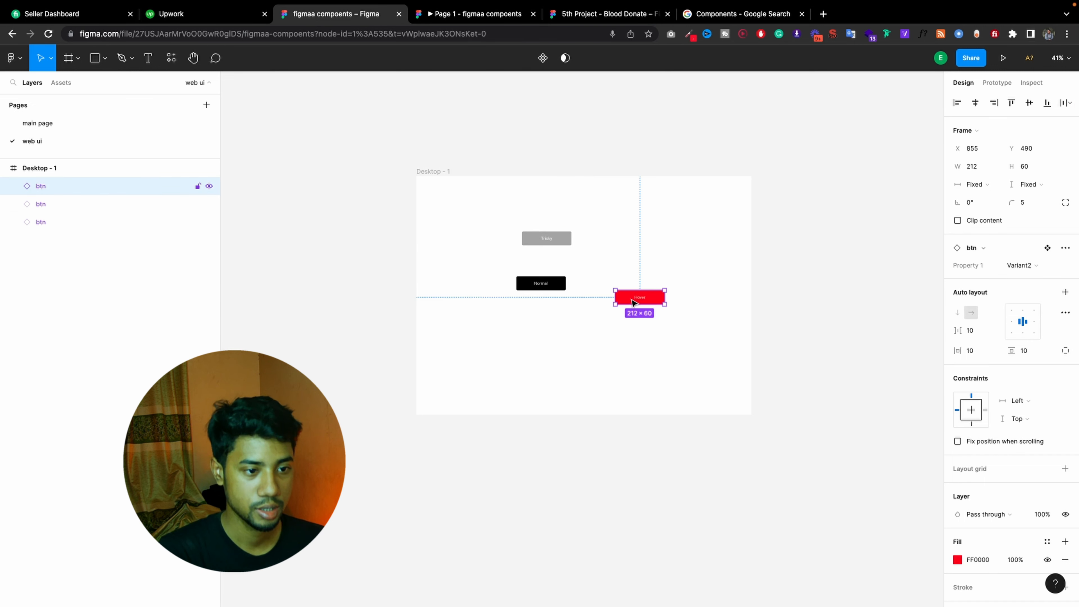
pyautogui.rightClick(633, 302)
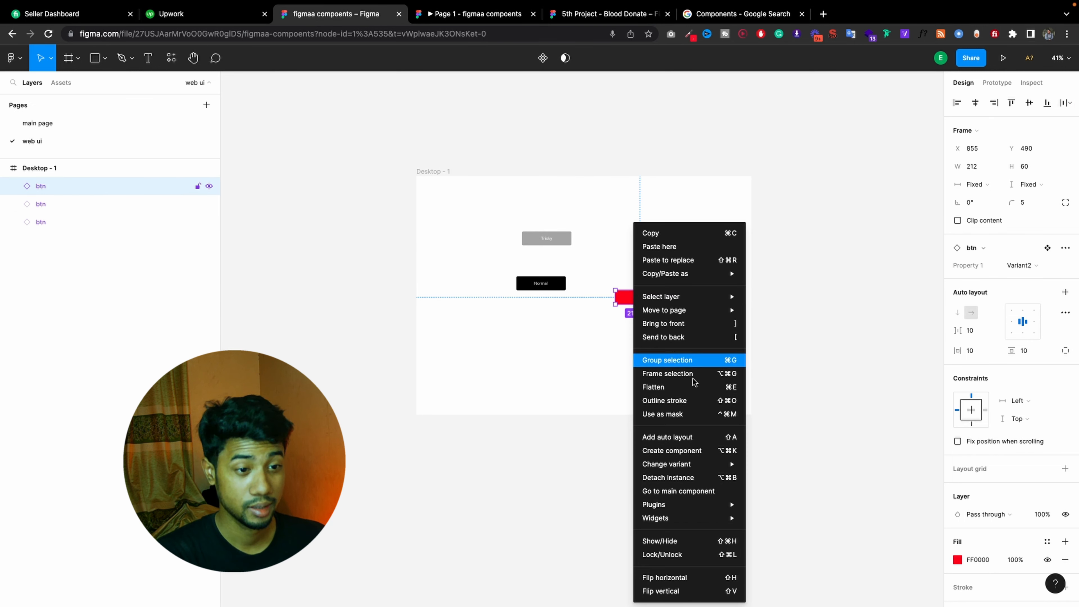
pyautogui.click(681, 479)
pyautogui.click(429, 351)
pyautogui.click(44, 189)
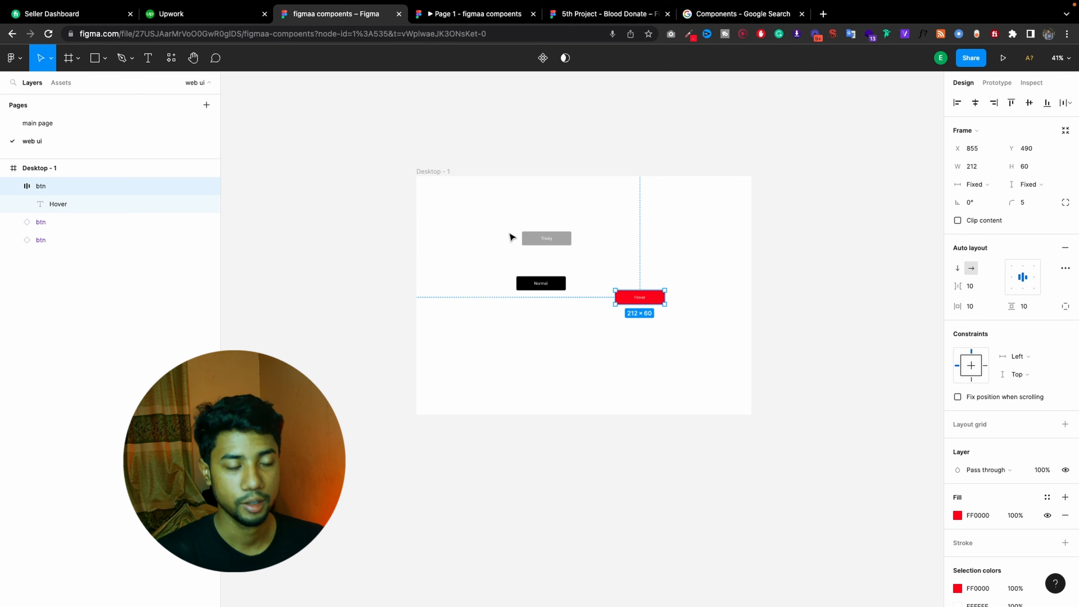
pyautogui.click(743, 286)
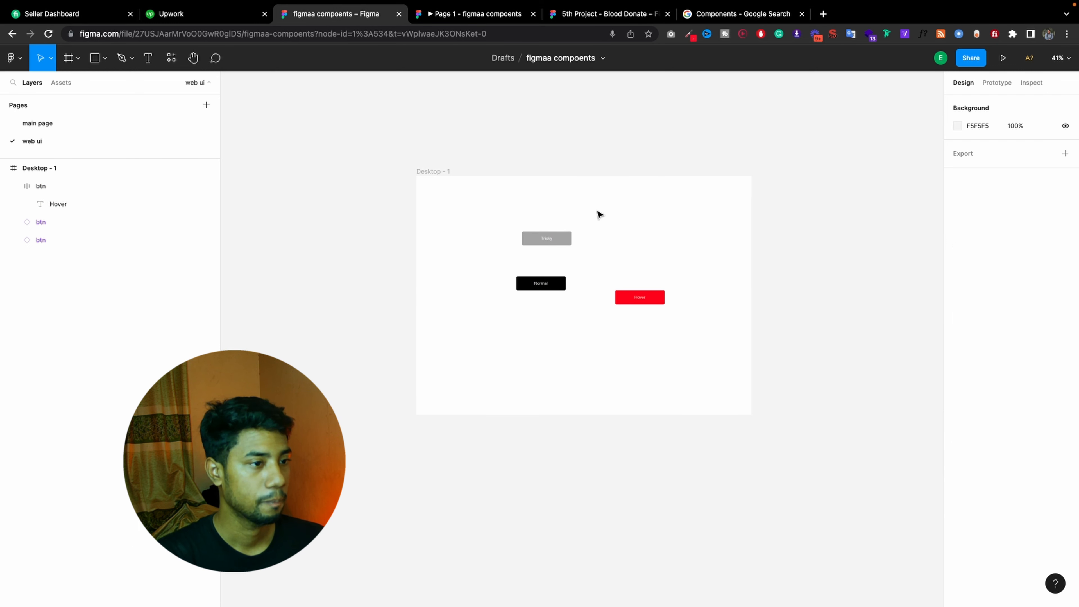
# Switch to the 5th Project - Blood Donate file and look over its Ui Pages and Componets pages
pyautogui.click(628, 16)
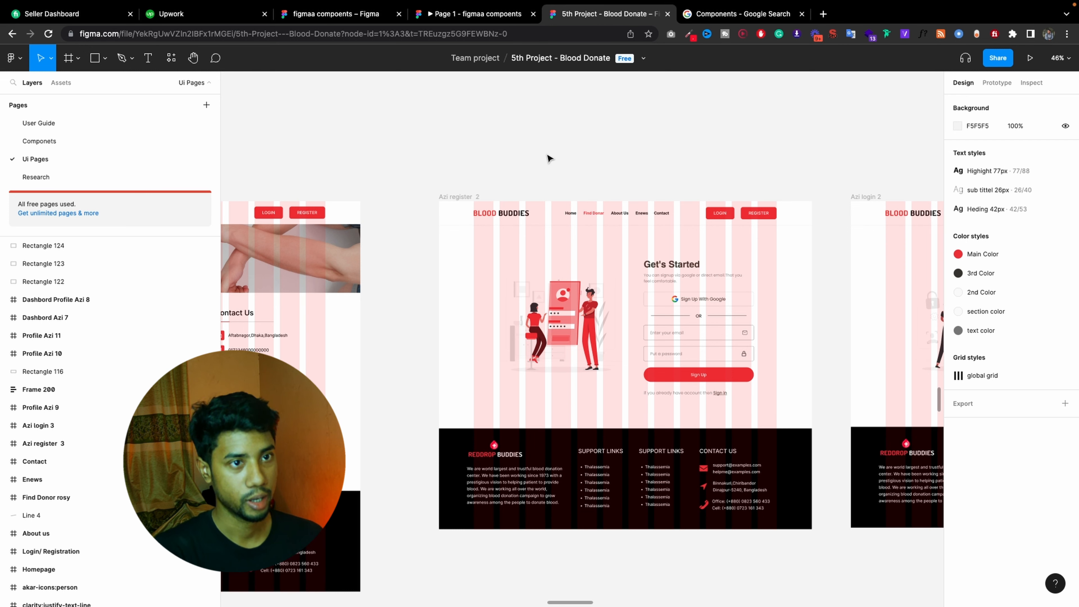
pyautogui.scroll(-10, 572, 284)
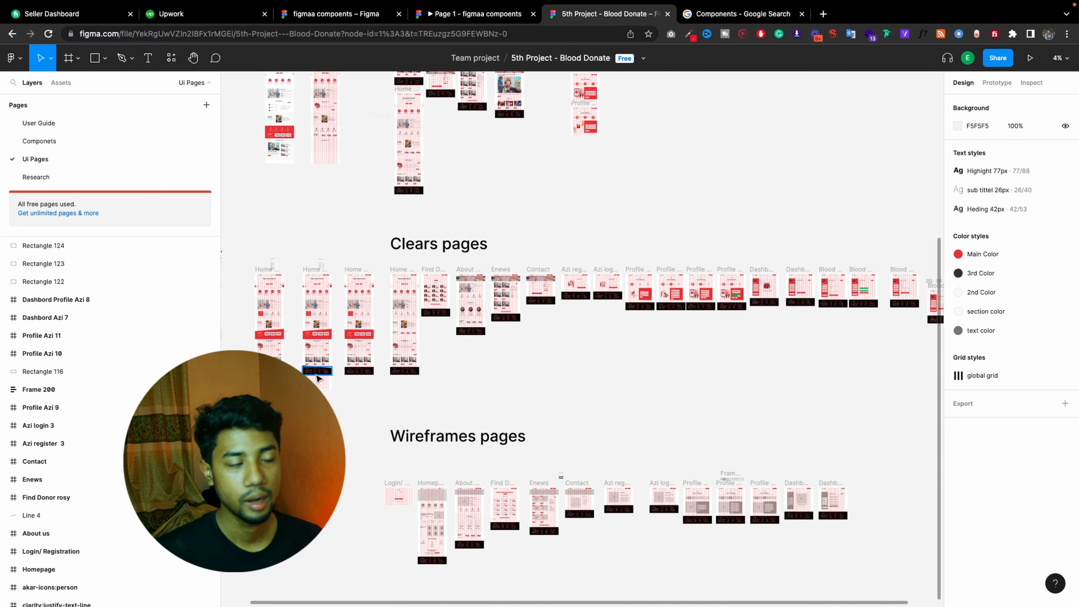
pyautogui.click(43, 129)
pyautogui.click(39, 140)
pyautogui.scroll(-5, 527, 366)
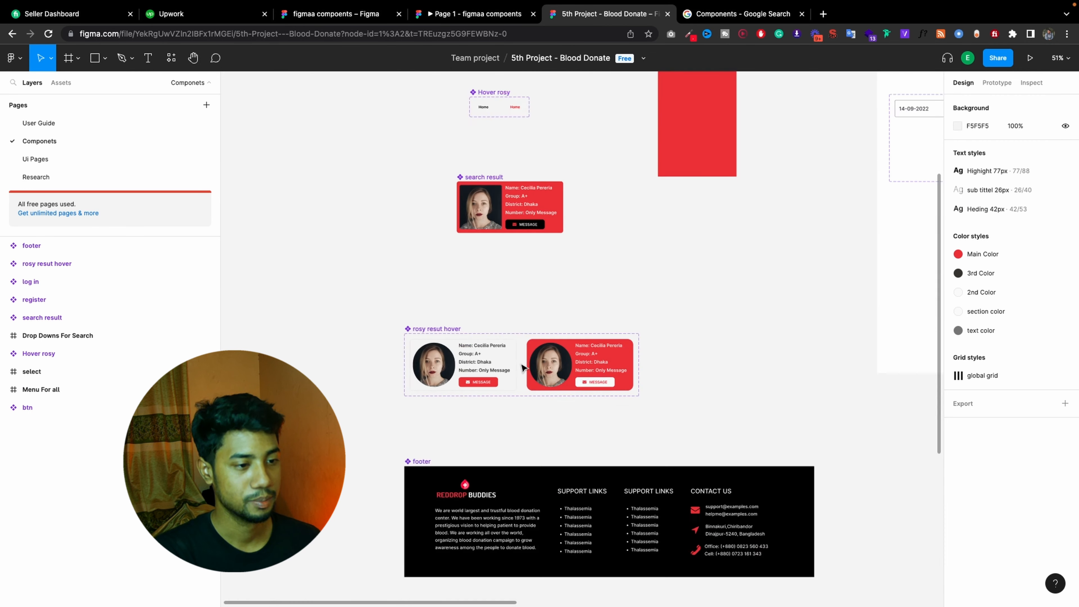
pyautogui.scroll(-5, 510, 366)
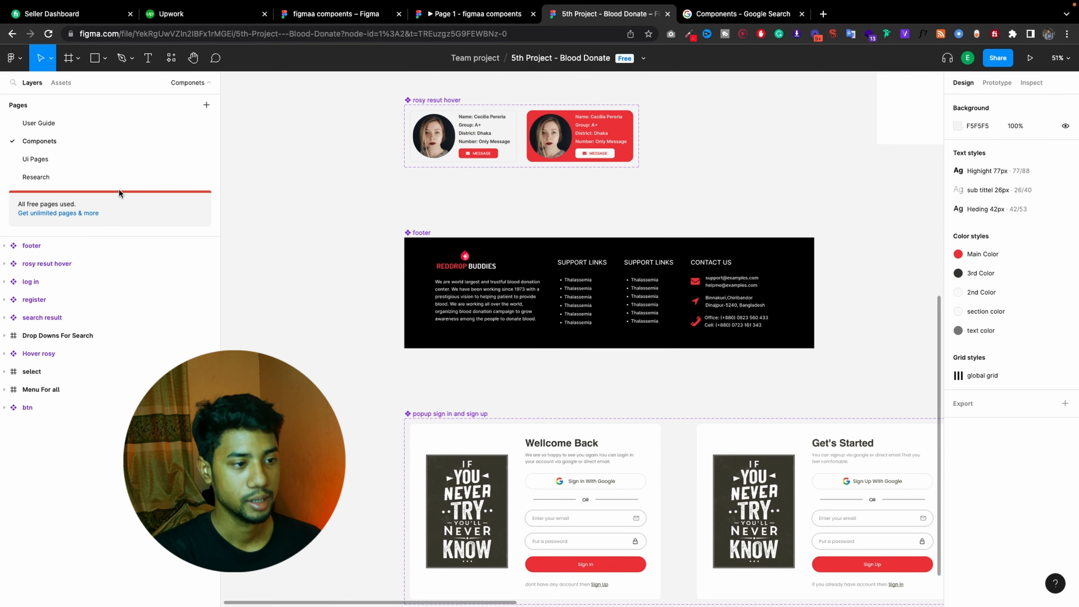
# Inspect the footer instance of Profile Azi 6 on Ui Pages and its source on the Componets page
pyautogui.click(62, 161)
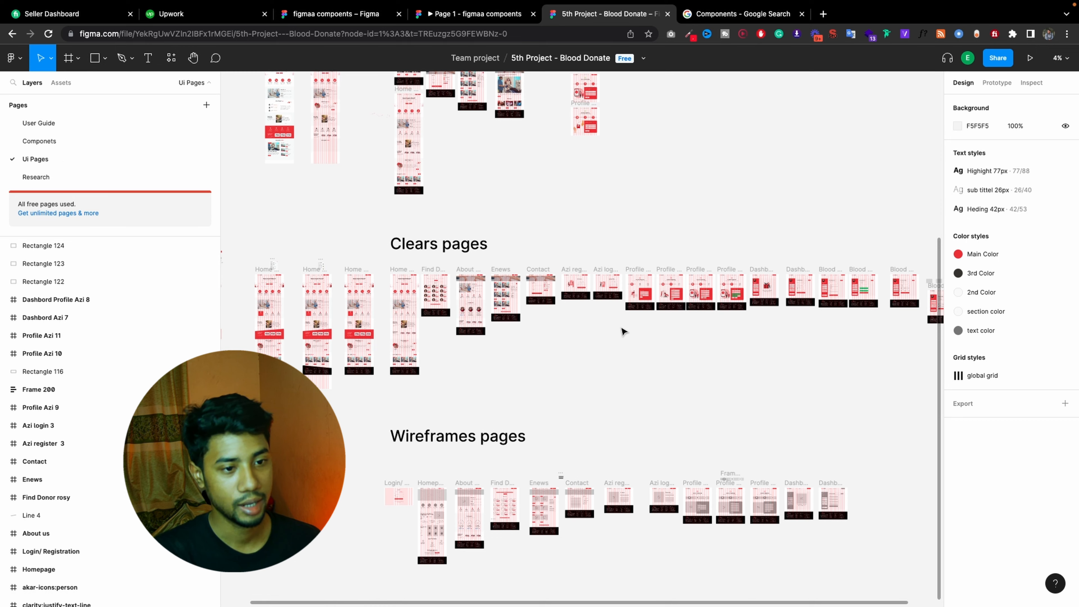
pyautogui.scroll(10, 624, 330)
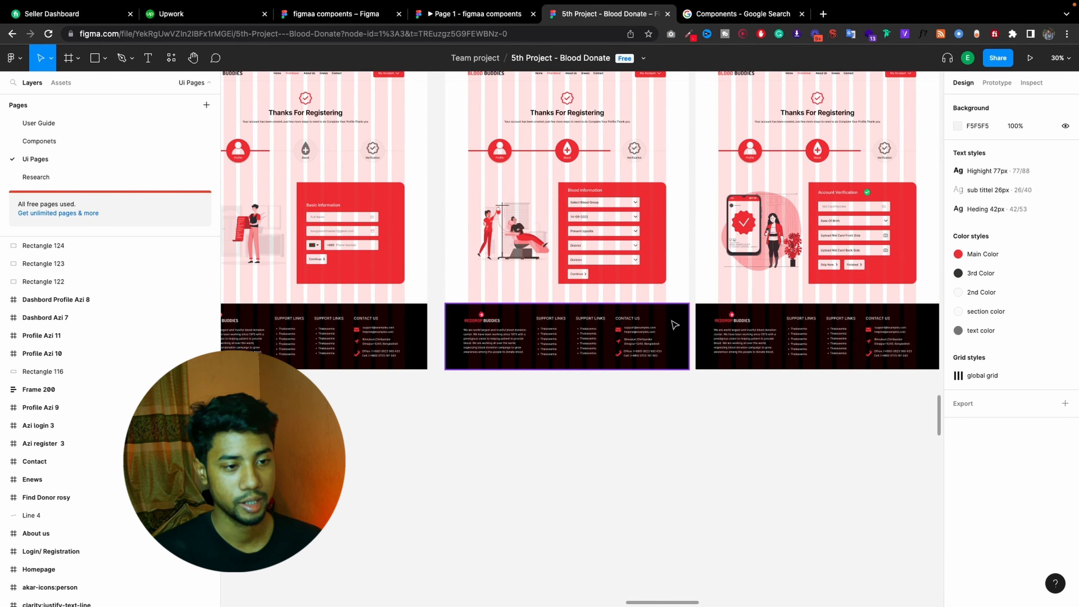
pyautogui.click(674, 325)
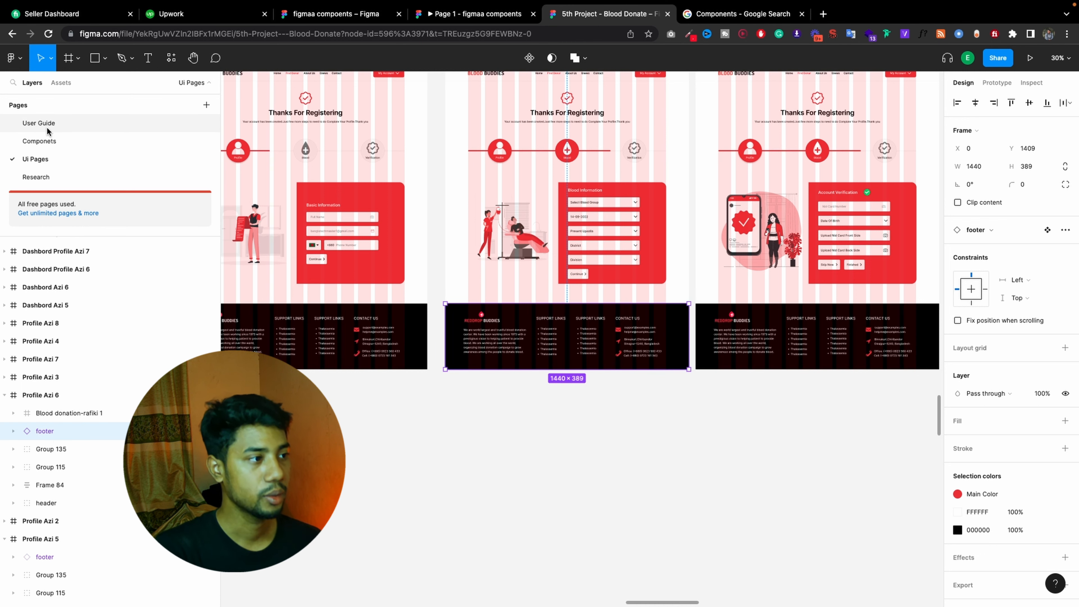
pyautogui.click(30, 124)
pyautogui.click(102, 142)
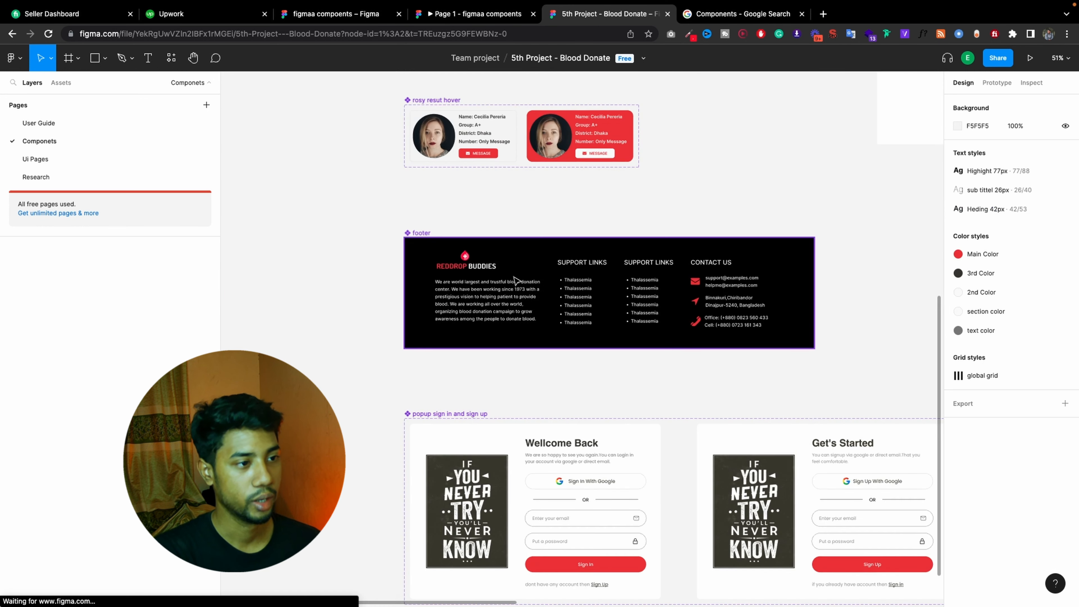
# Locate and select the nav main with color component set in the Menu For all frame
pyautogui.scroll(5, 552, 285)
pyautogui.scroll(2, 587, 298)
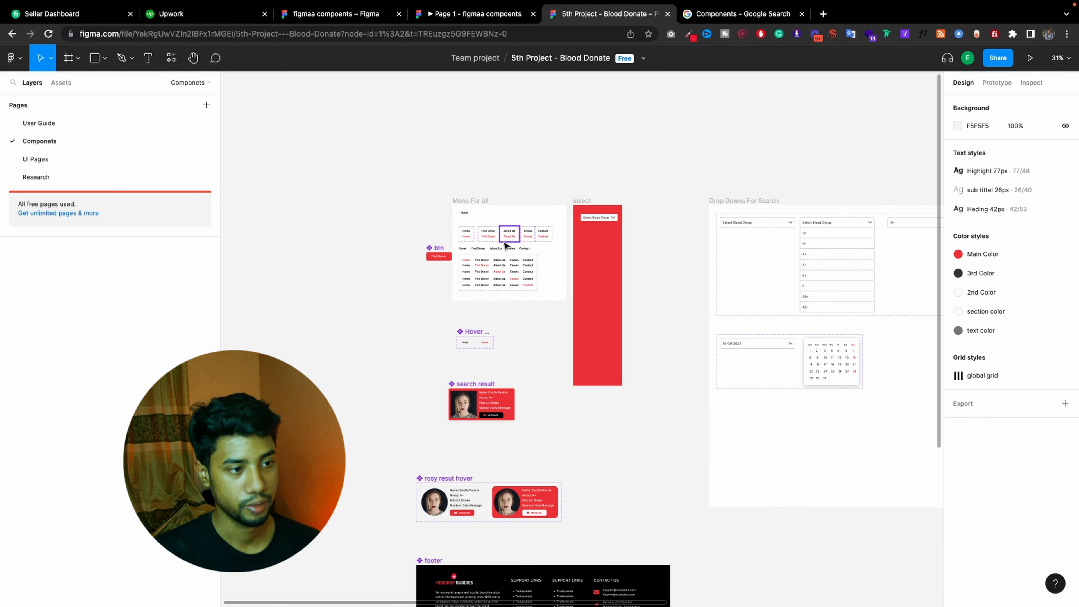
pyautogui.click(499, 275)
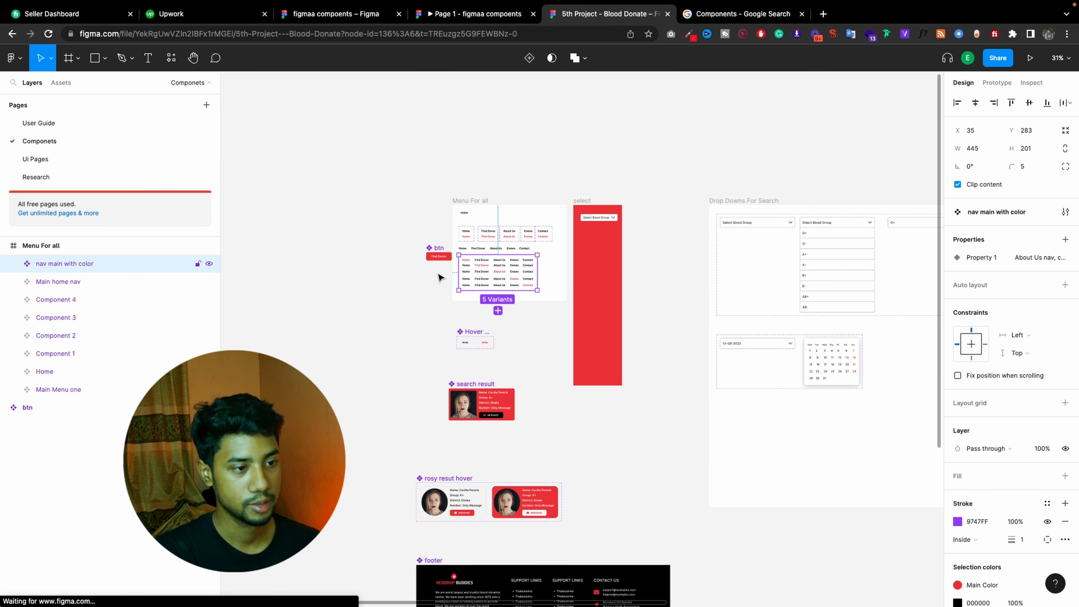
# On Ui Pages, switch the nav main with color instance in the Profile Azi 6 header to enews nav
pyautogui.click(58, 158)
pyautogui.scroll(4, 614, 151)
pyautogui.scroll(10, 561, 234)
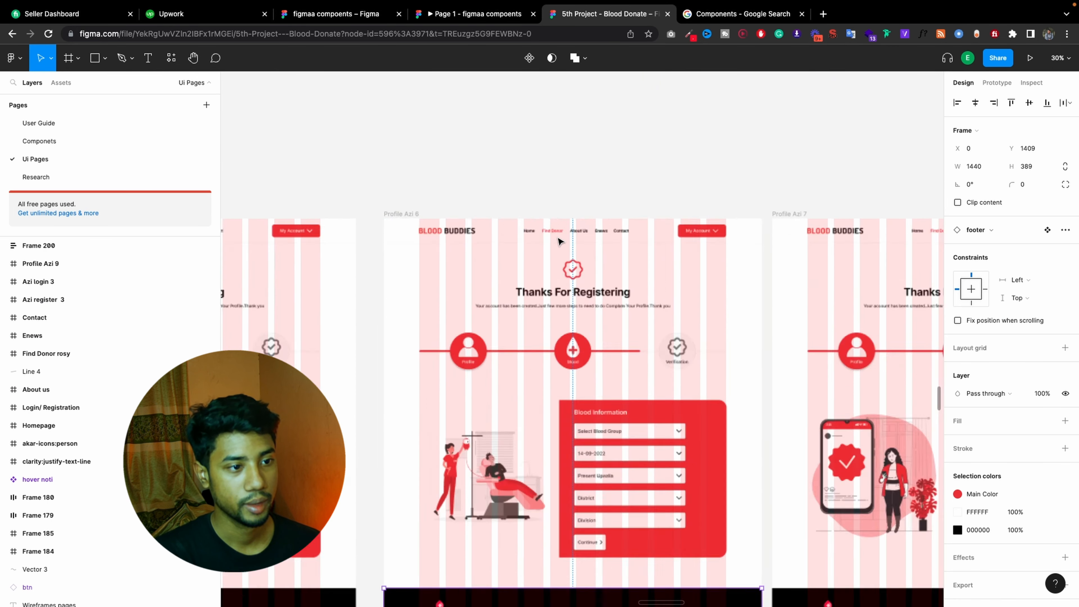
pyautogui.doubleClick(561, 225)
pyautogui.doubleClick(560, 226)
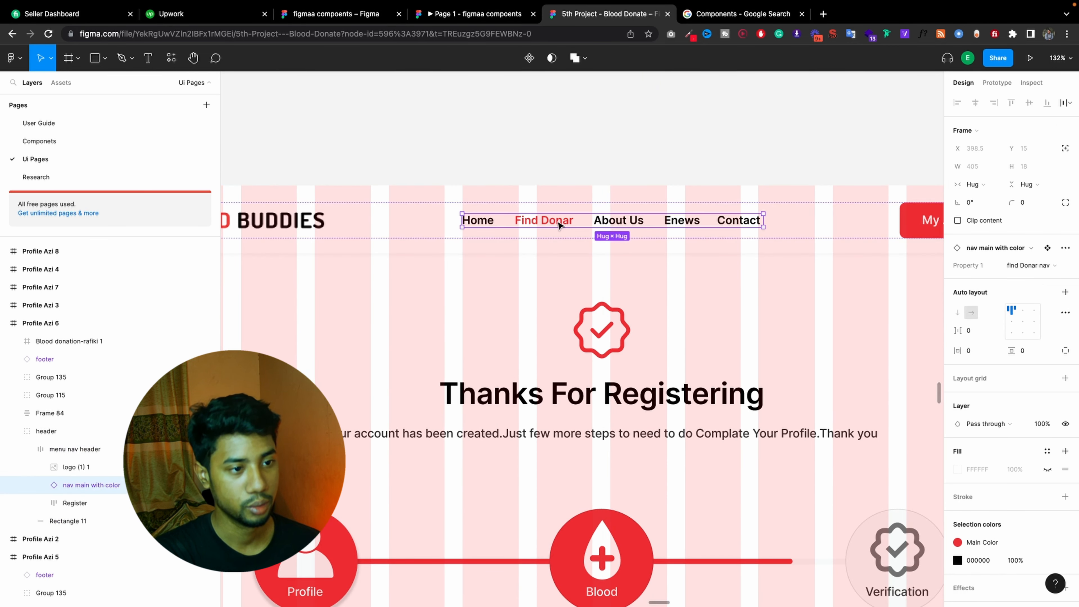
pyautogui.click(1048, 267)
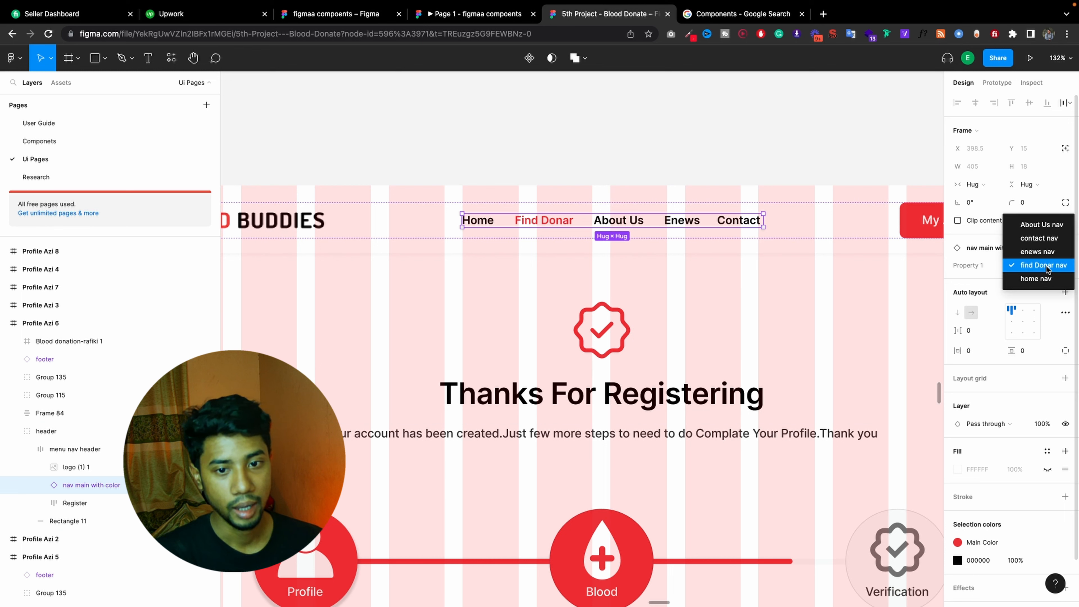
pyautogui.click(1037, 253)
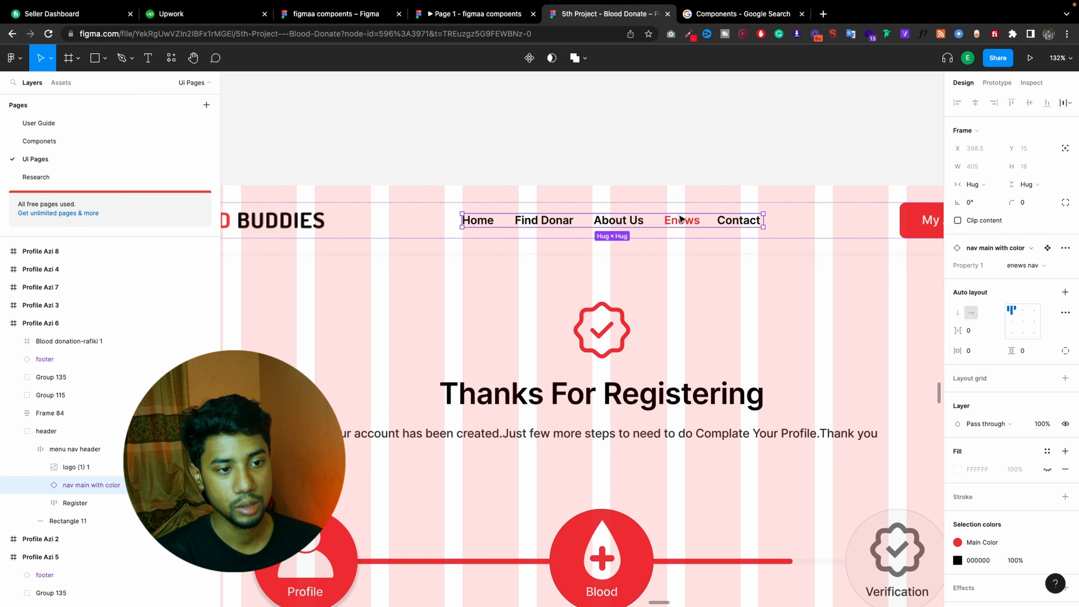
# Switch the Profile Azi 6 navigation instance back to find Donar nav and clear the selection
pyautogui.click(1027, 265)
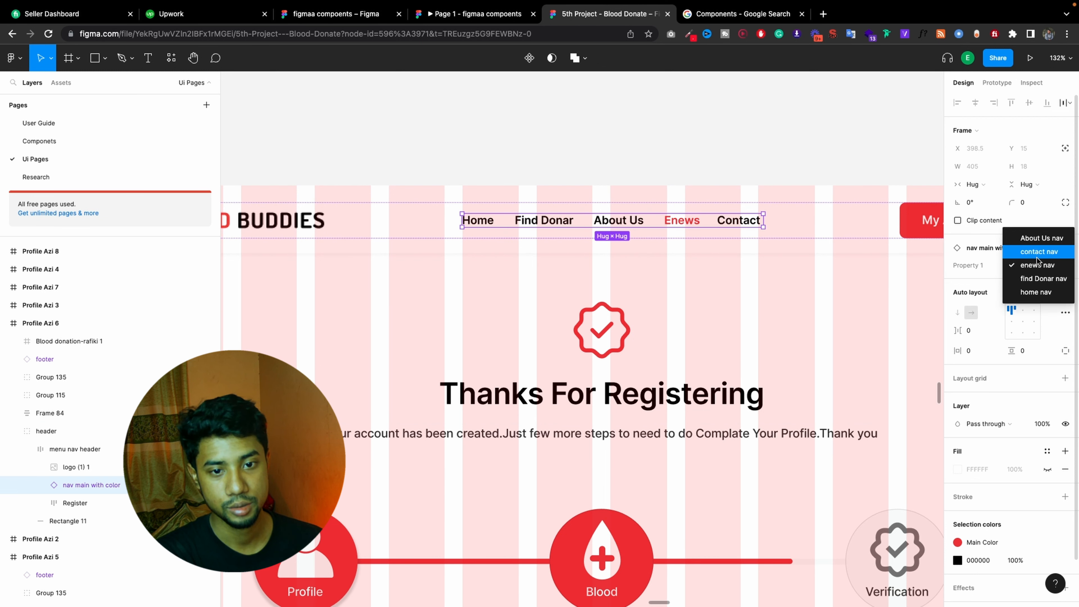
pyautogui.click(1035, 279)
pyautogui.click(702, 135)
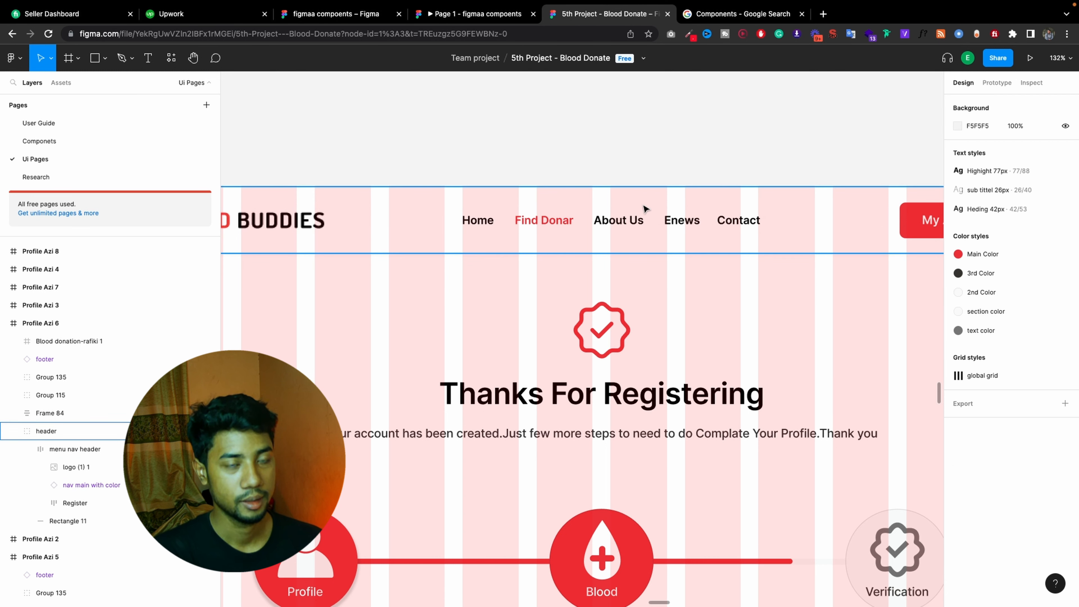
# Open the User Guide page and select the group of icons in the icons frame to examine them
pyautogui.keyDown('ctrl'); pyautogui.scroll(-5, 624, 215); pyautogui.keyUp('ctrl')
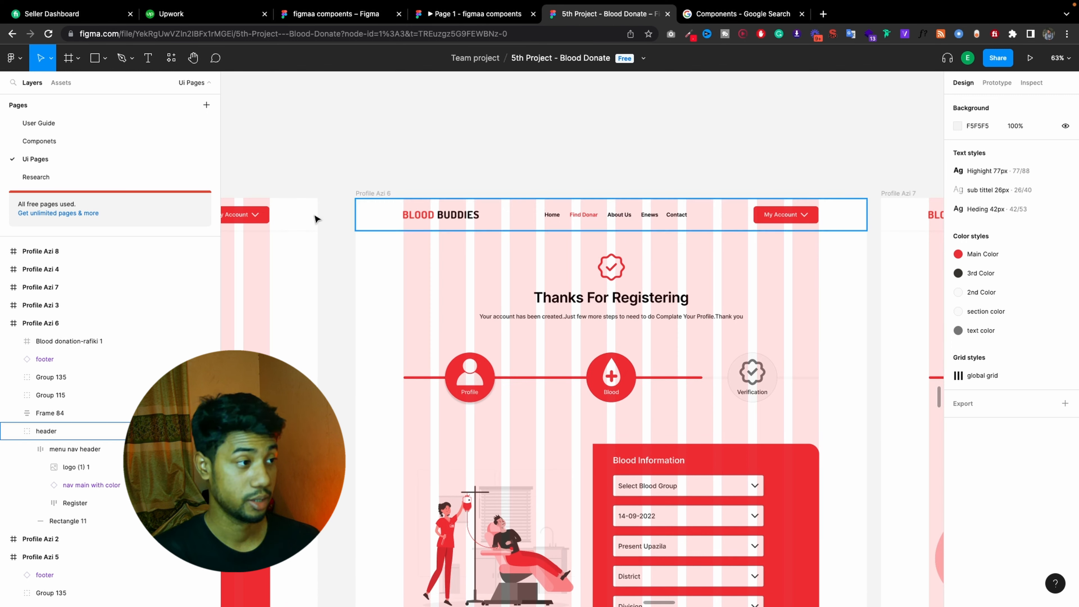
pyautogui.click(39, 122)
pyautogui.click(515, 389)
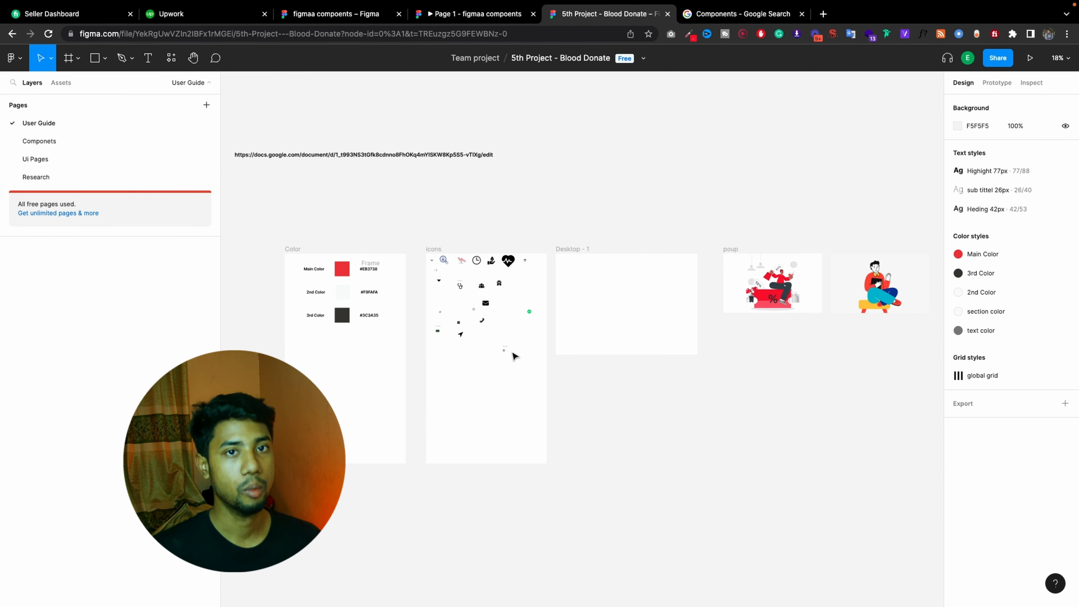
pyautogui.moveTo(518, 364); pyautogui.dragTo(433, 284)
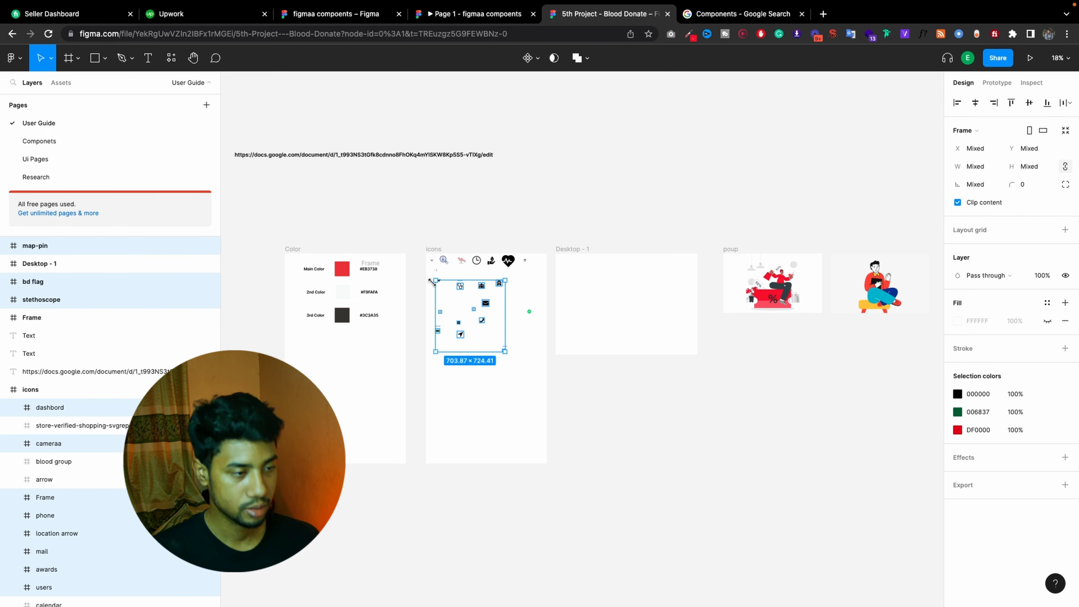
# Return to the figmaa compoents file and add a 1440 × 1024 desktop frame beside Desktop - 1 on main page
pyautogui.click(329, 19)
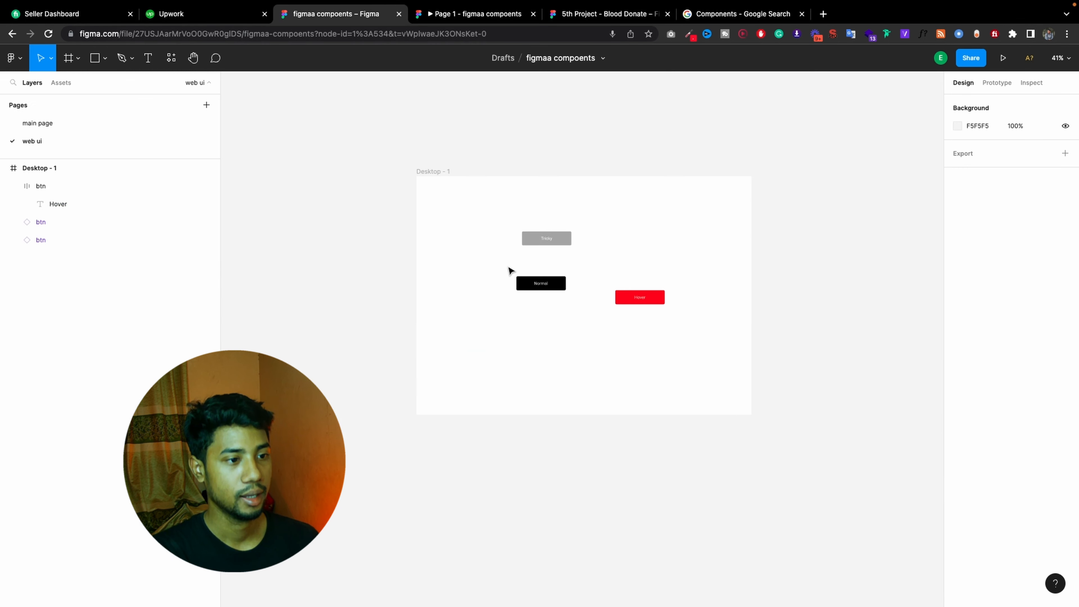
pyautogui.click(47, 124)
pyautogui.scroll(-5, 329, 211)
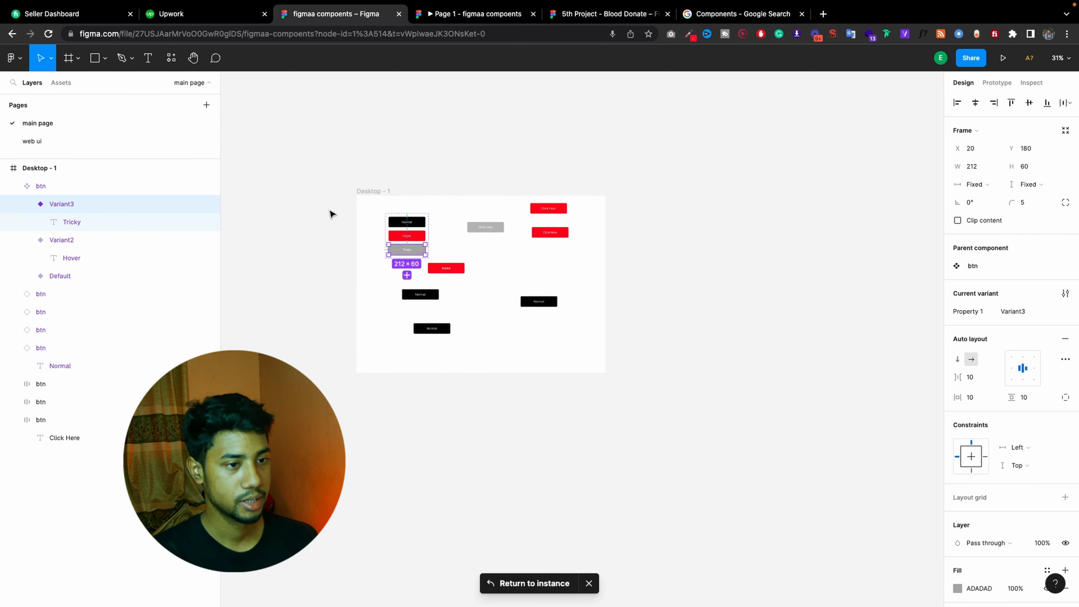
pyautogui.click(81, 63)
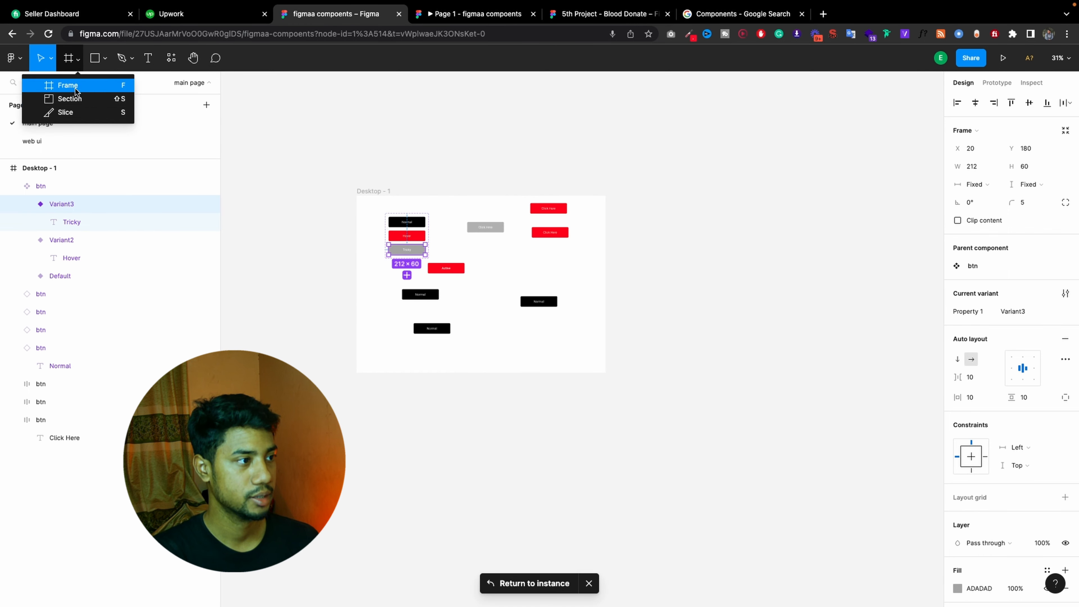
pyautogui.click(60, 84)
pyautogui.click(971, 235)
pyautogui.moveTo(665, 251); pyautogui.dragTo(653, 211)
# Rename the new Desktop - 2 frame as "icons"
pyautogui.doubleClick(632, 190)
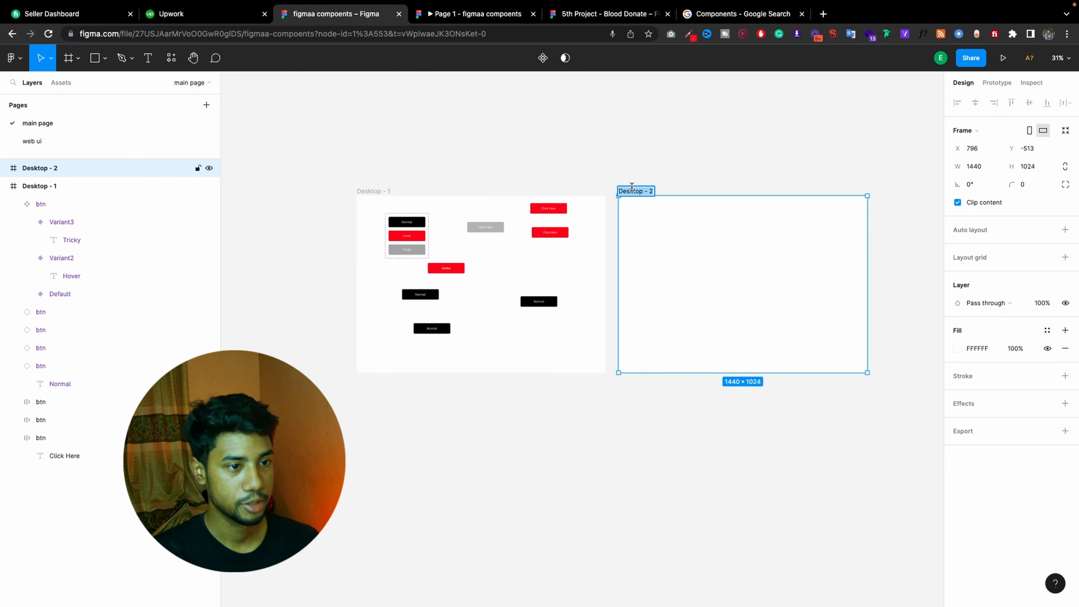
pyautogui.press('BackSpace')
pyautogui.write('icons')
pyautogui.press('Return')
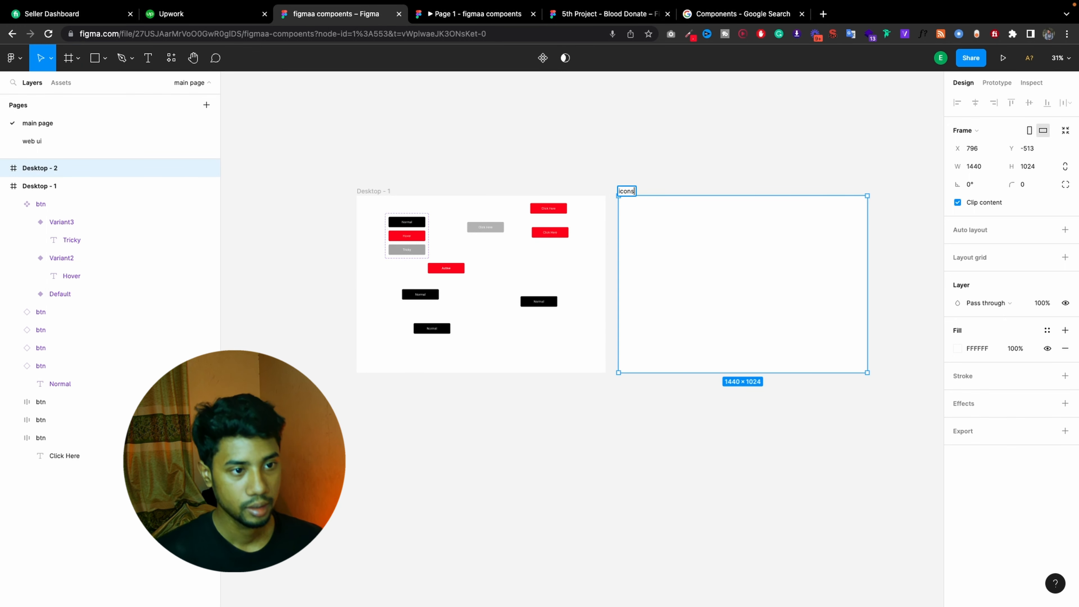
# Paste the copied icons into the icons frame and convert them into multiple separate components
pyautogui.moveTo(742, 250); pyautogui.dragTo(738, 245)
pyautogui.hotkey('ctrl', 'v')
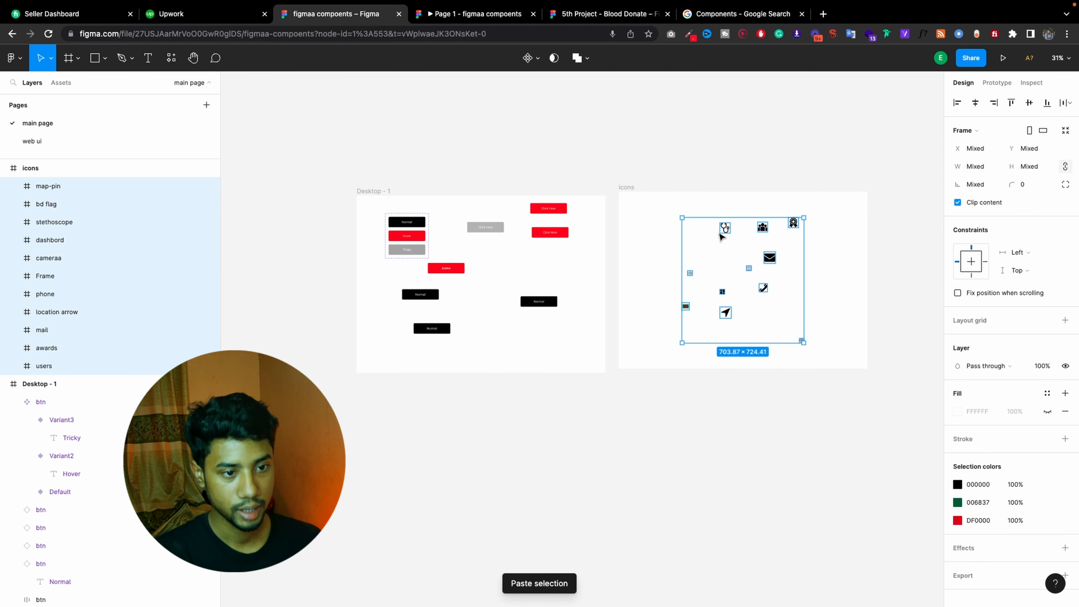
pyautogui.click(535, 60)
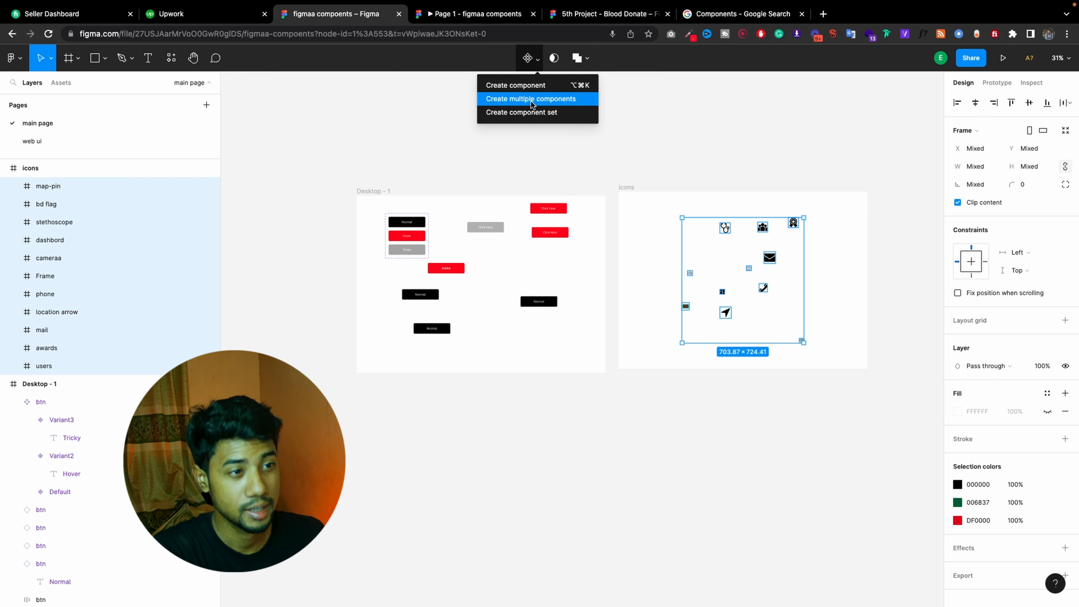
pyautogui.click(541, 107)
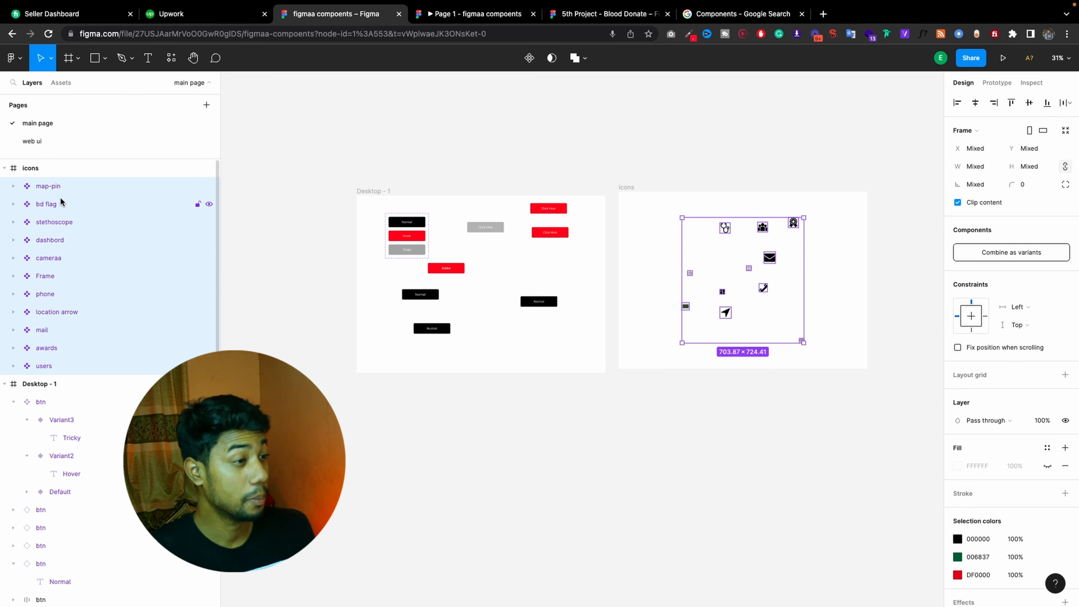
# Select the map-pin, bd flag, stethoscope, dashbord, cameraa and Frame components one after another to examine them
pyautogui.click(55, 187)
pyautogui.click(60, 204)
pyautogui.click(61, 222)
pyautogui.click(62, 241)
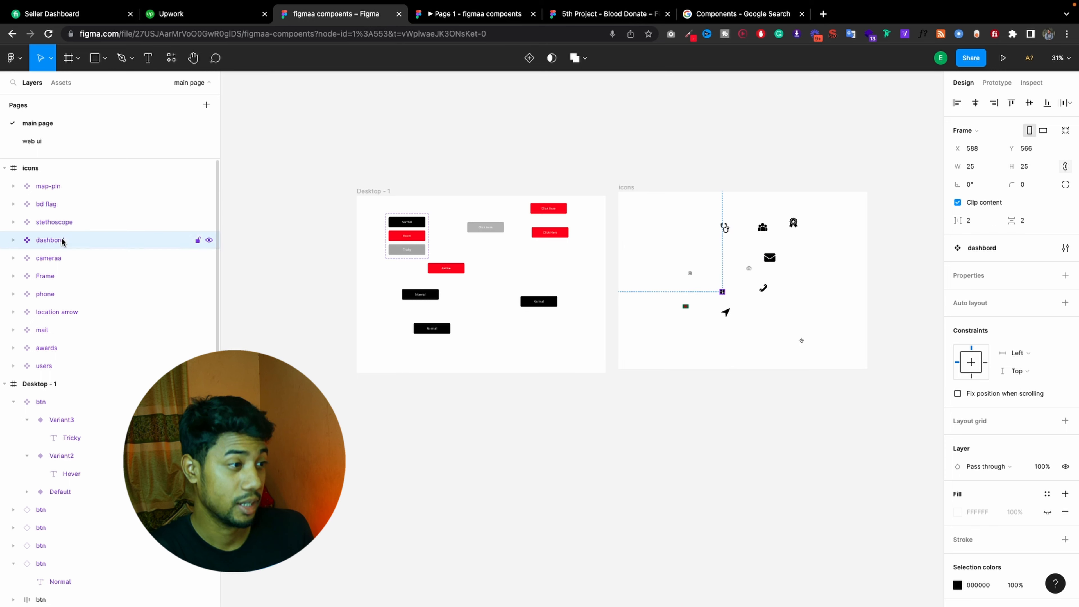
pyautogui.click(60, 258)
pyautogui.click(63, 277)
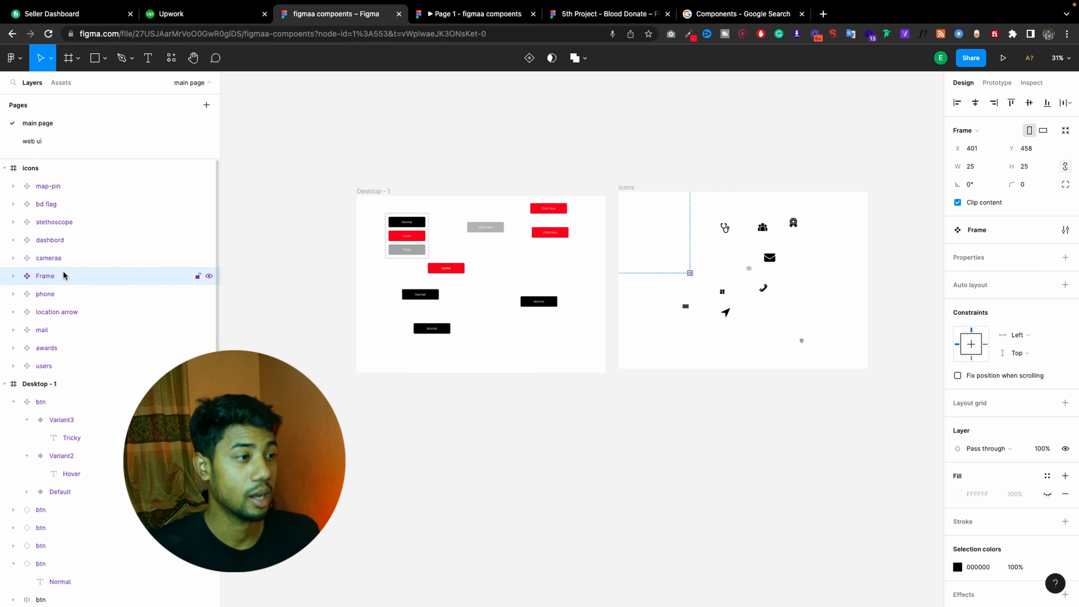
# On the web ui page, search the local components for "bd" and place a bd flag instance in Desktop - 1 at about X 291, Y 681
pyautogui.click(46, 142)
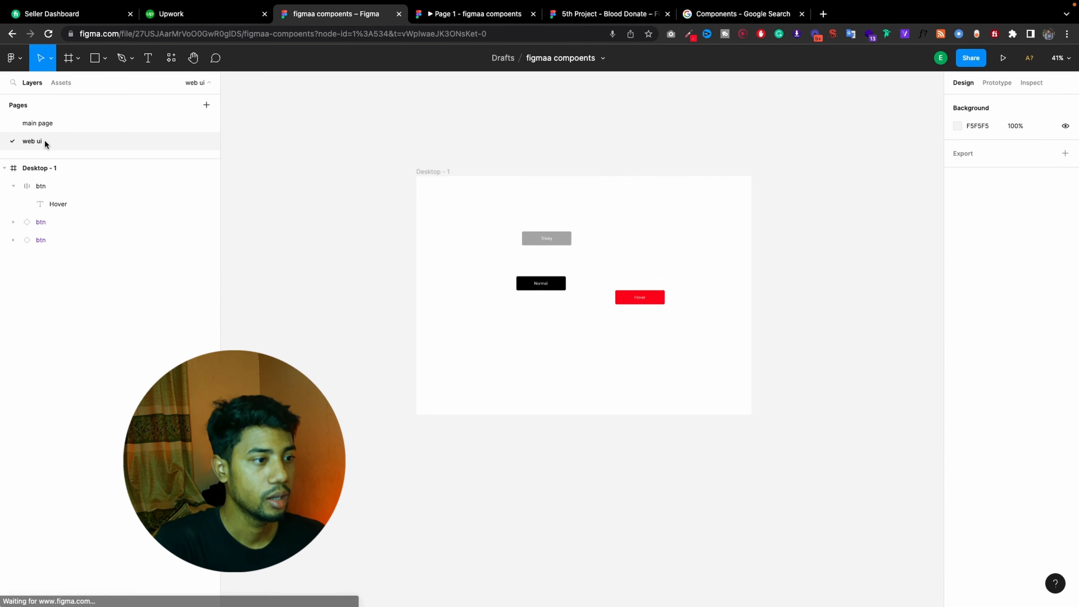
pyautogui.moveTo(660, 233); pyautogui.dragTo(546, 250)
pyautogui.click(636, 241)
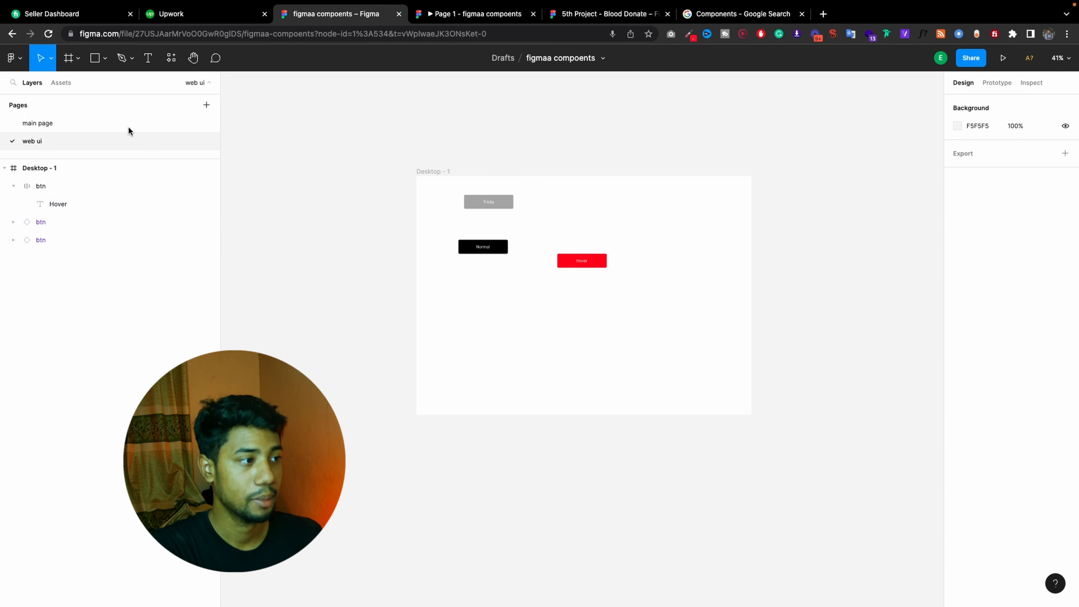
pyautogui.click(62, 82)
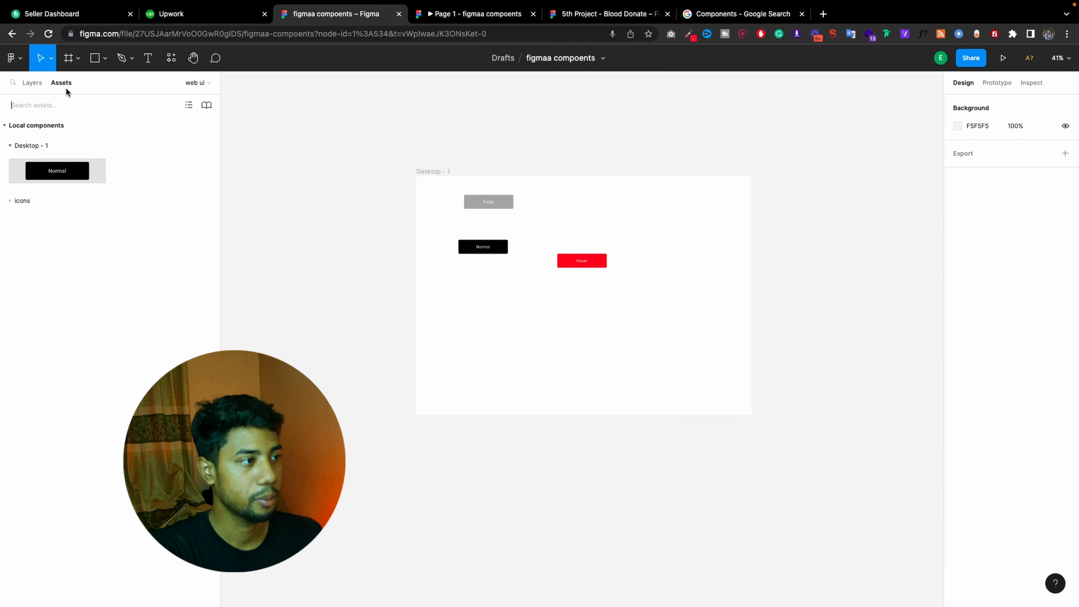
pyautogui.click(70, 106)
pyautogui.write('bd')
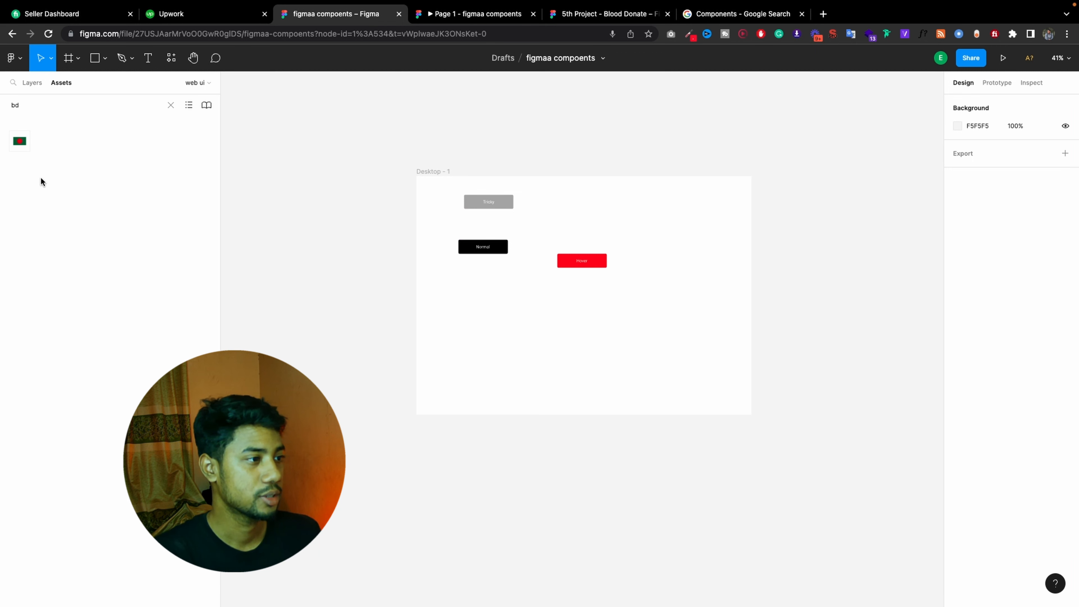
pyautogui.moveTo(20, 141); pyautogui.dragTo(489, 342)
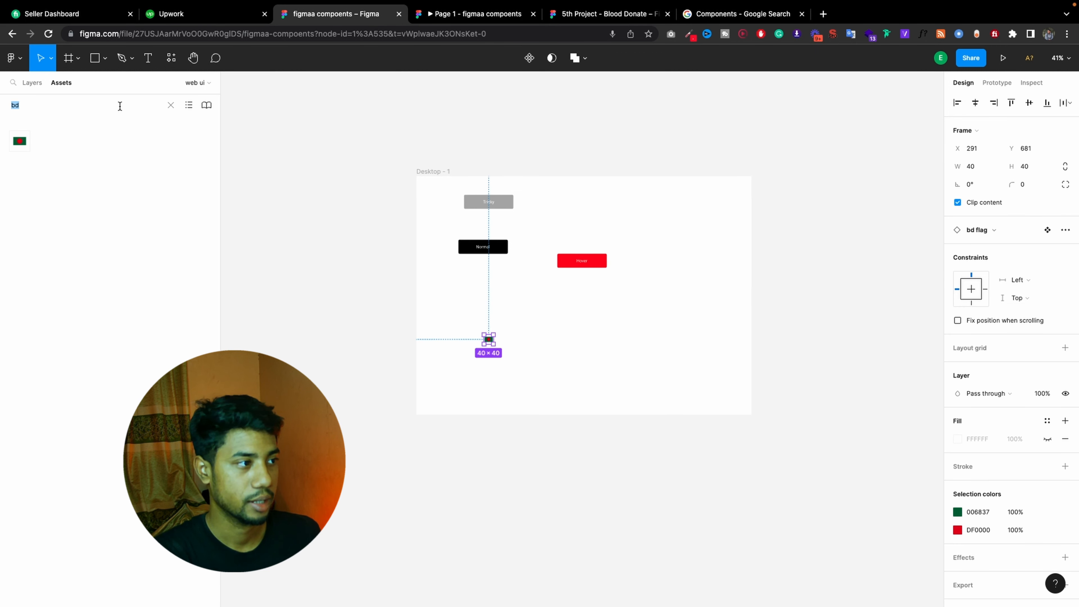
# Search the local components for "mail" and place a mail icon instance below the red Hover button in Desktop - 1
pyautogui.write('mail')
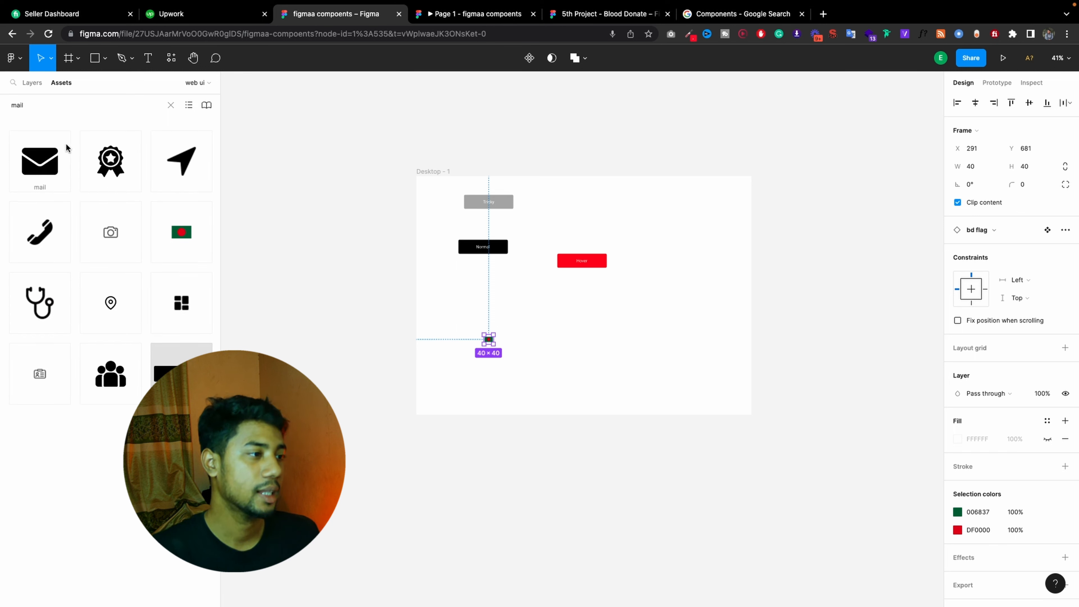
pyautogui.moveTo(30, 163); pyautogui.dragTo(582, 325)
pyautogui.click(581, 344)
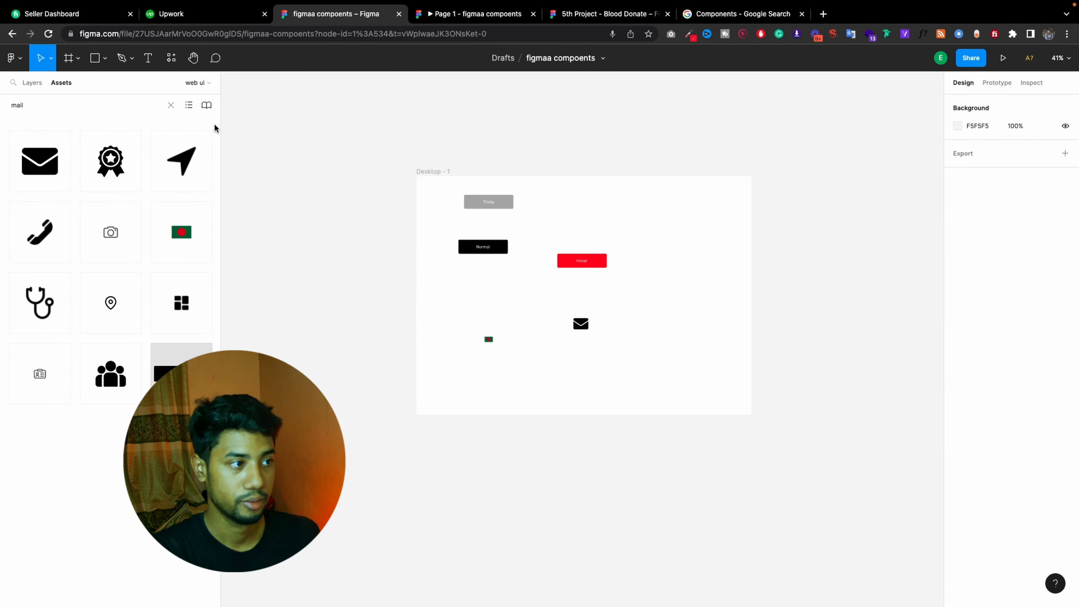
# Clear the component search and expand the icons group to examine the available icon components
pyautogui.click(171, 105)
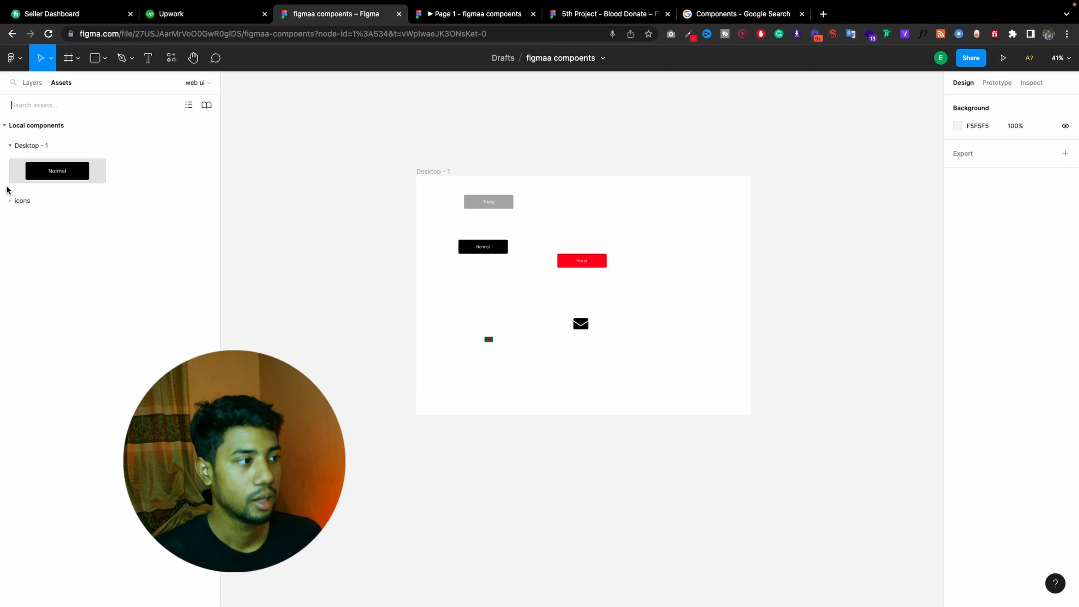
pyautogui.click(9, 202)
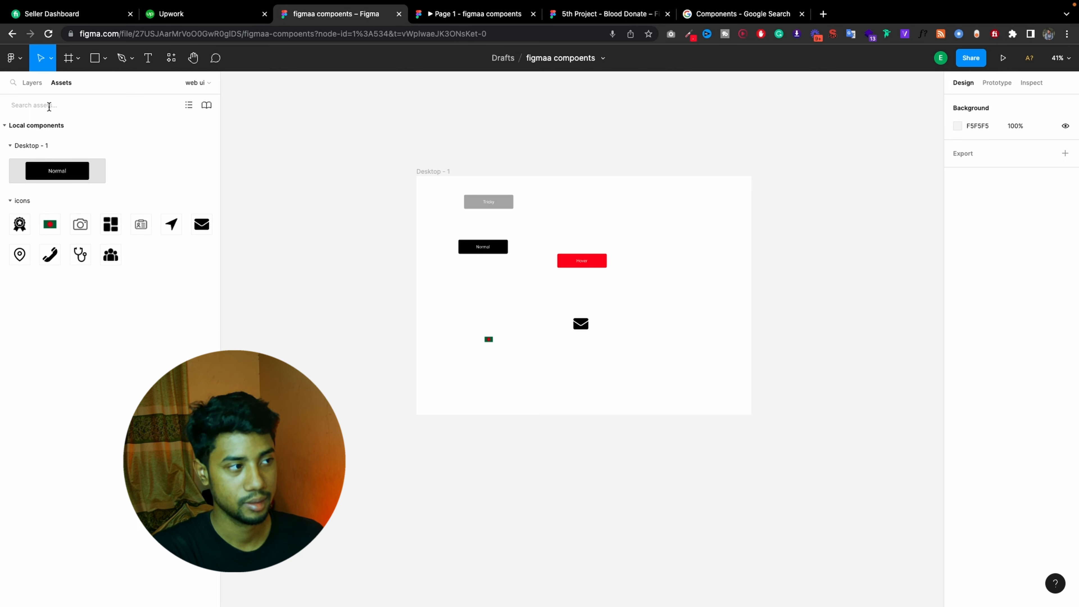
pyautogui.click(36, 83)
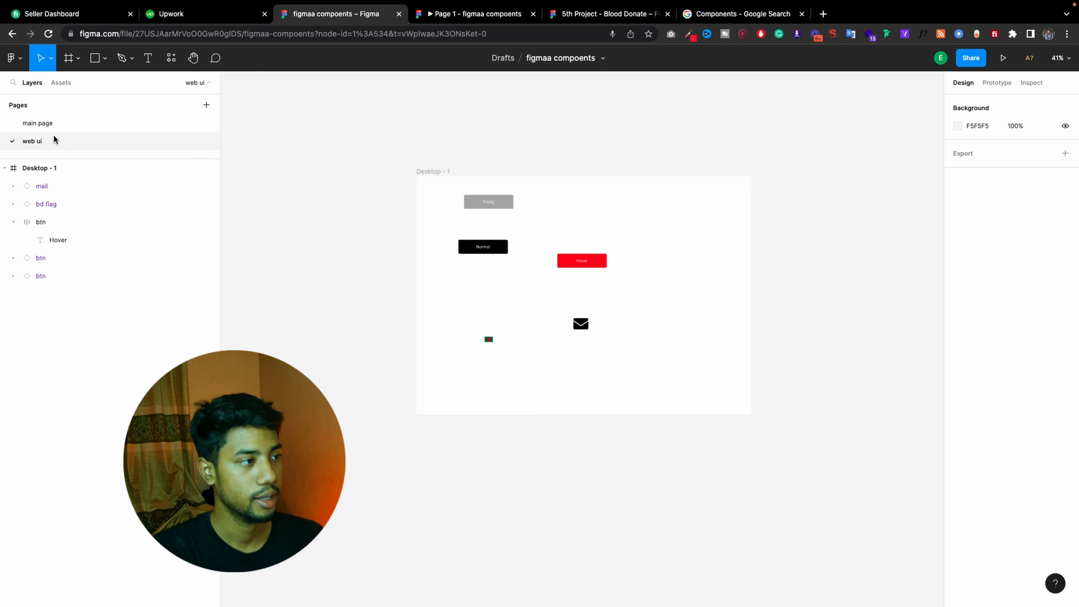
# Combine all the icon components in the icons frame on main page as variants of one component set
pyautogui.click(38, 122)
pyautogui.click(763, 227)
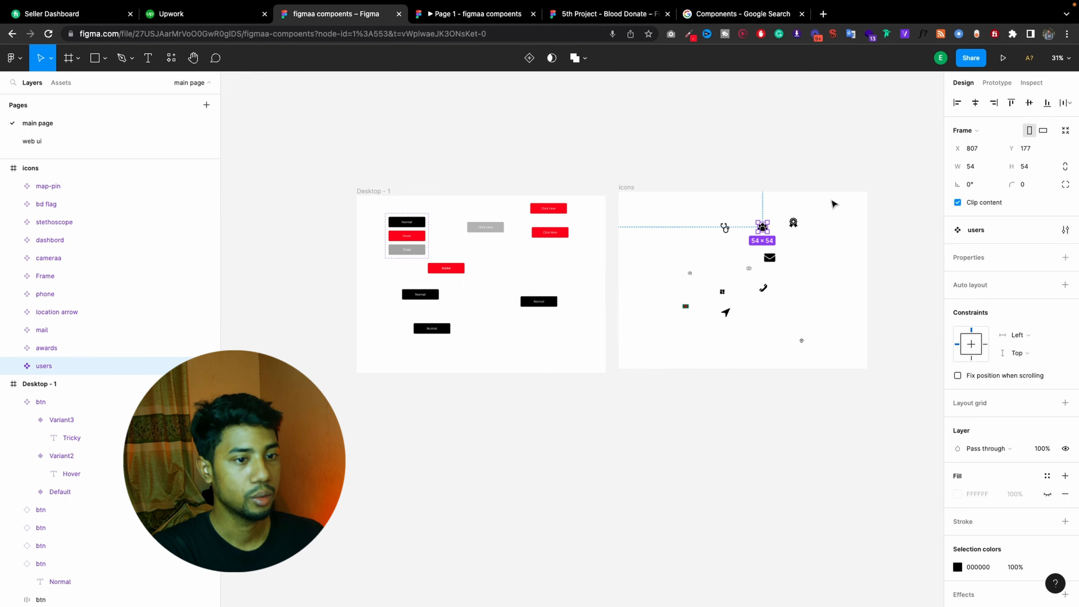
pyautogui.click(824, 219)
pyautogui.moveTo(825, 211); pyautogui.dragTo(659, 342)
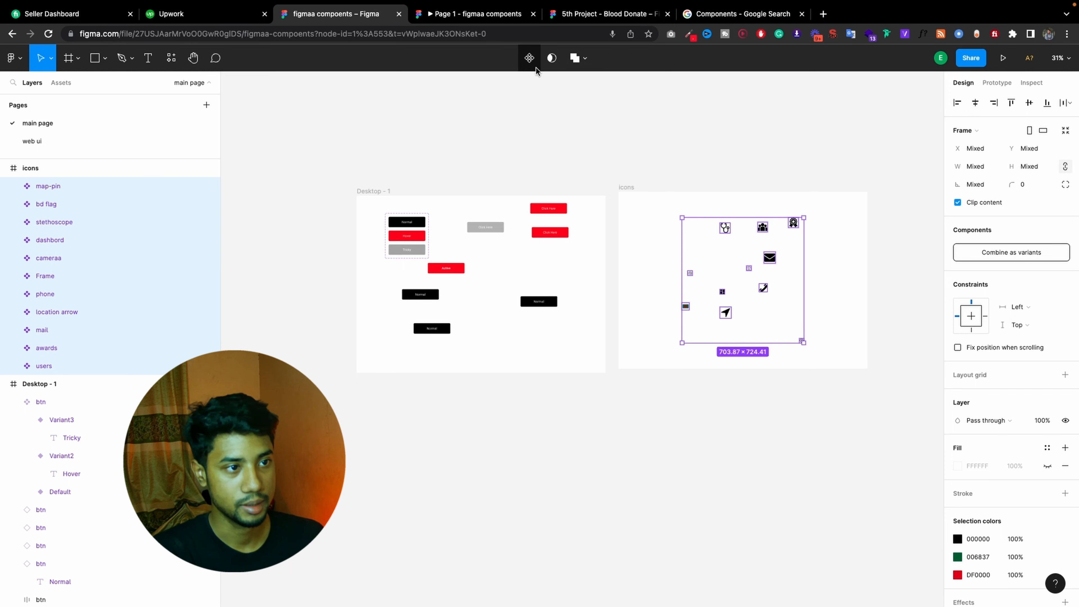
pyautogui.click(1014, 254)
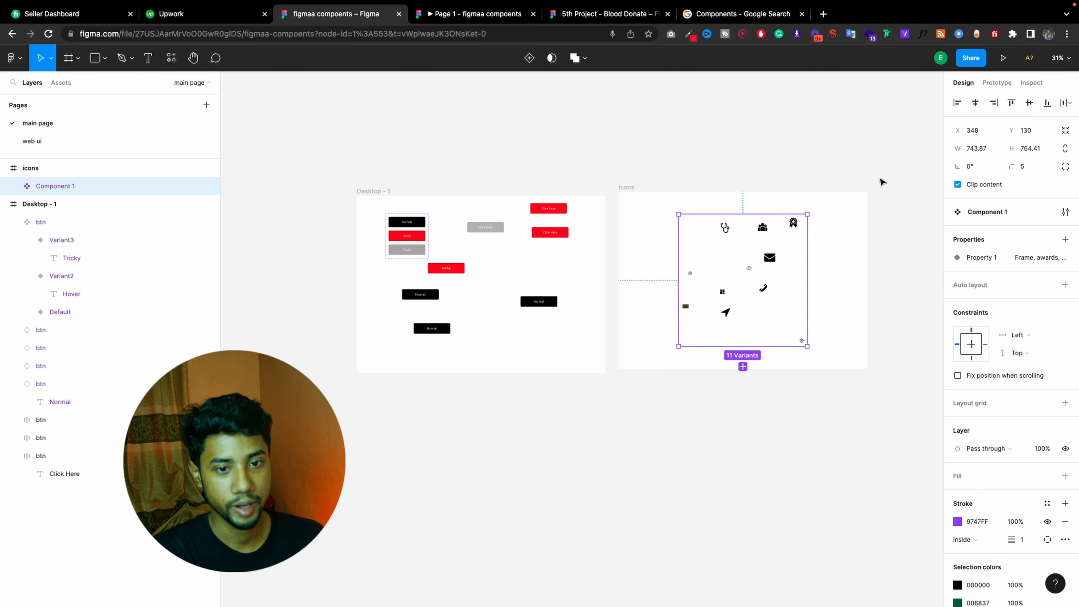
# On the web ui page, place an instance of the icon variant set at about X 1141, Y 627 and switch it to awards
pyautogui.click(42, 142)
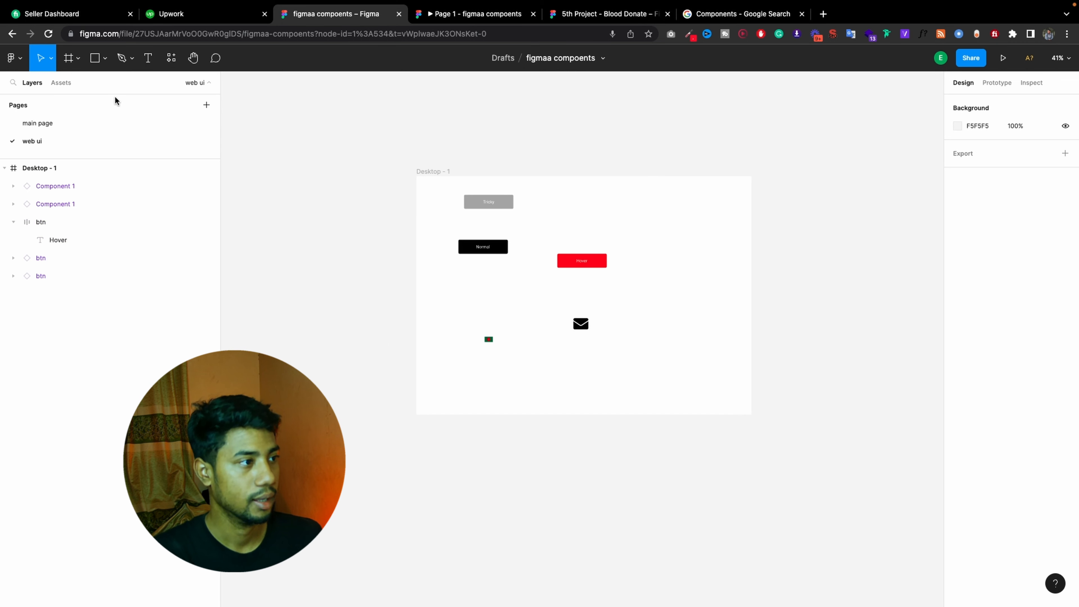
pyautogui.click(61, 83)
pyautogui.moveTo(20, 224); pyautogui.dragTo(688, 329)
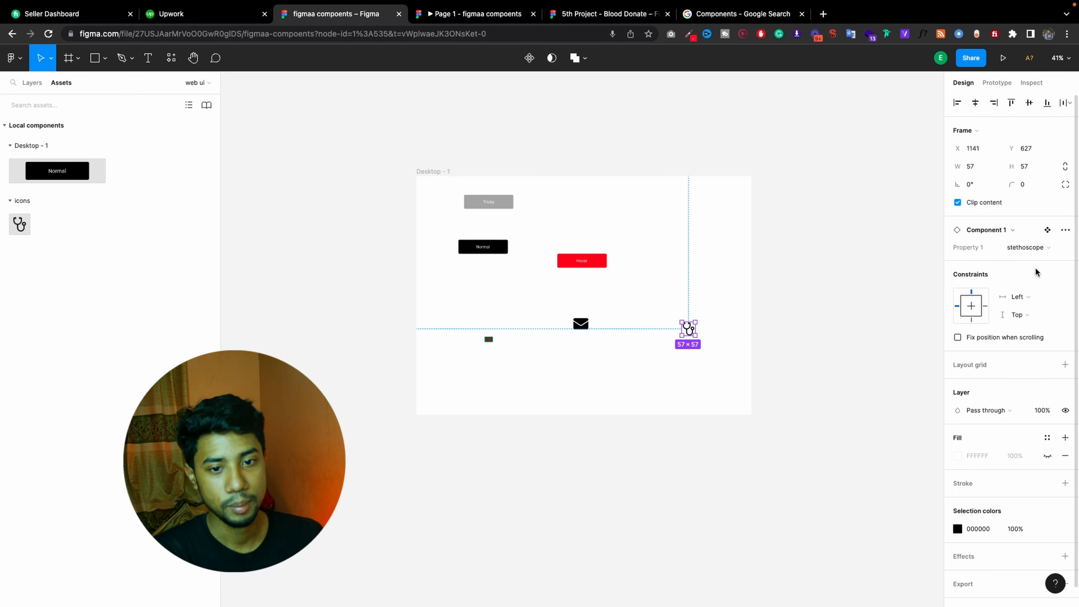
pyautogui.click(1033, 248)
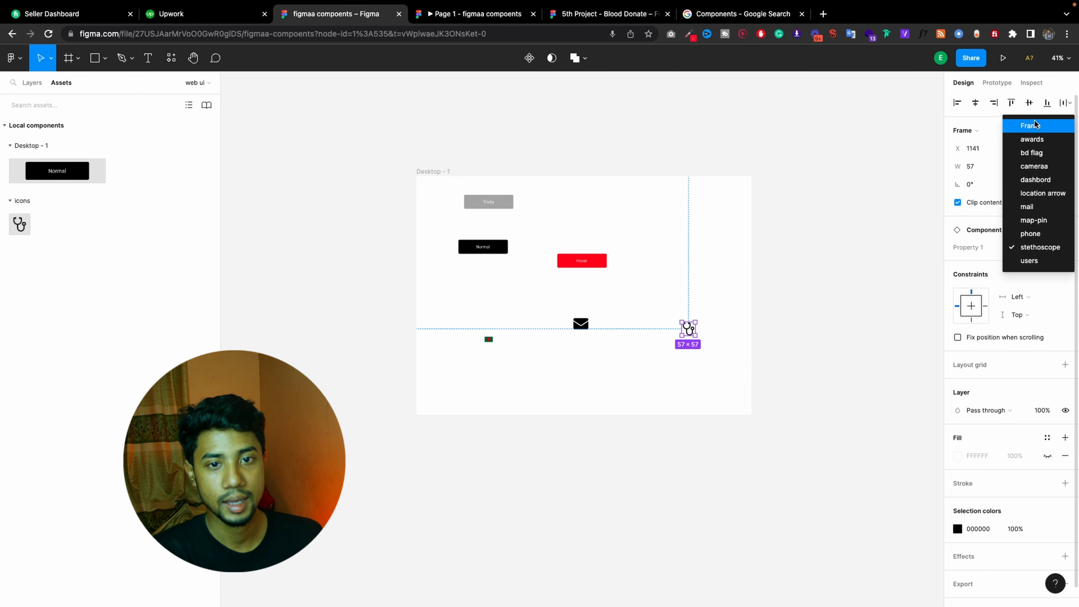
pyautogui.click(1037, 153)
pyautogui.click(1024, 247)
pyautogui.click(1032, 234)
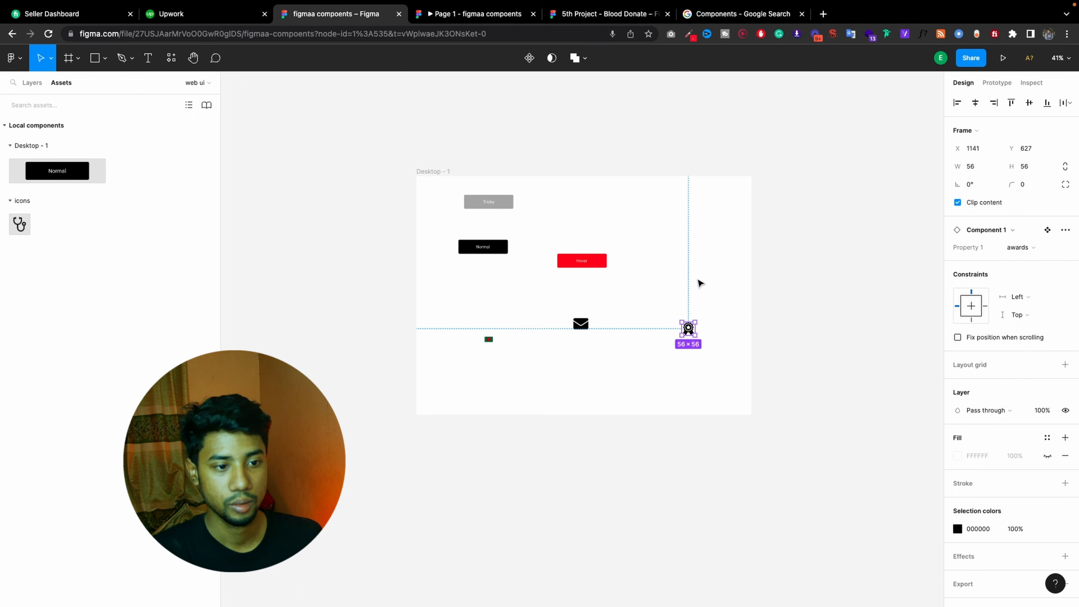
# Duplicate the awards instance to about X 1099, Y 341 and switch the copy to the bd flag variant
pyautogui.click(766, 287)
pyautogui.click(691, 327)
pyautogui.moveTo(688, 328); pyautogui.dragTo(679, 262)
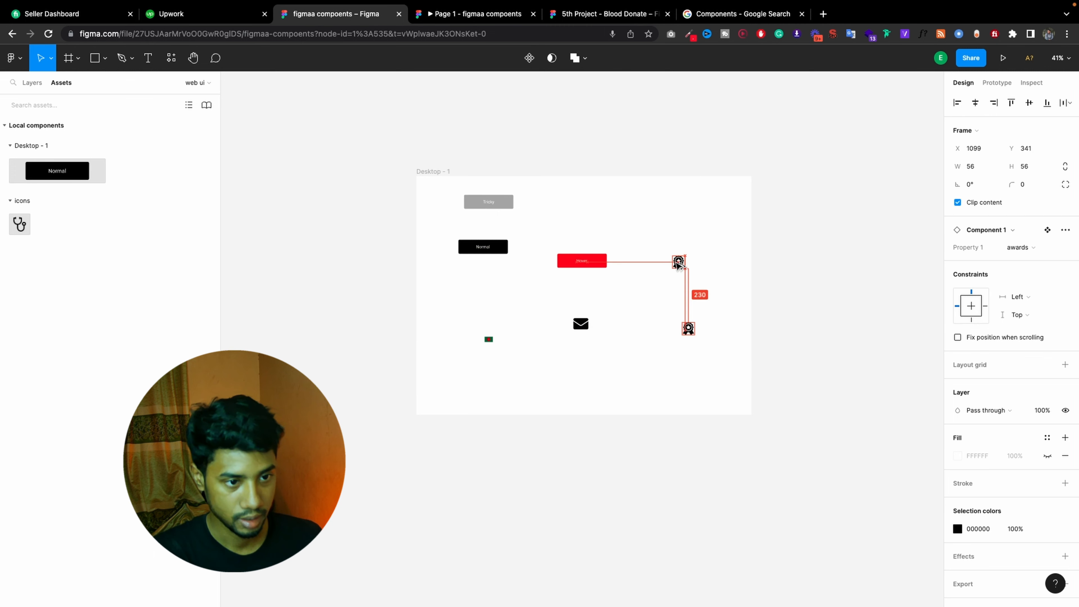
pyautogui.click(1020, 248)
pyautogui.click(1040, 261)
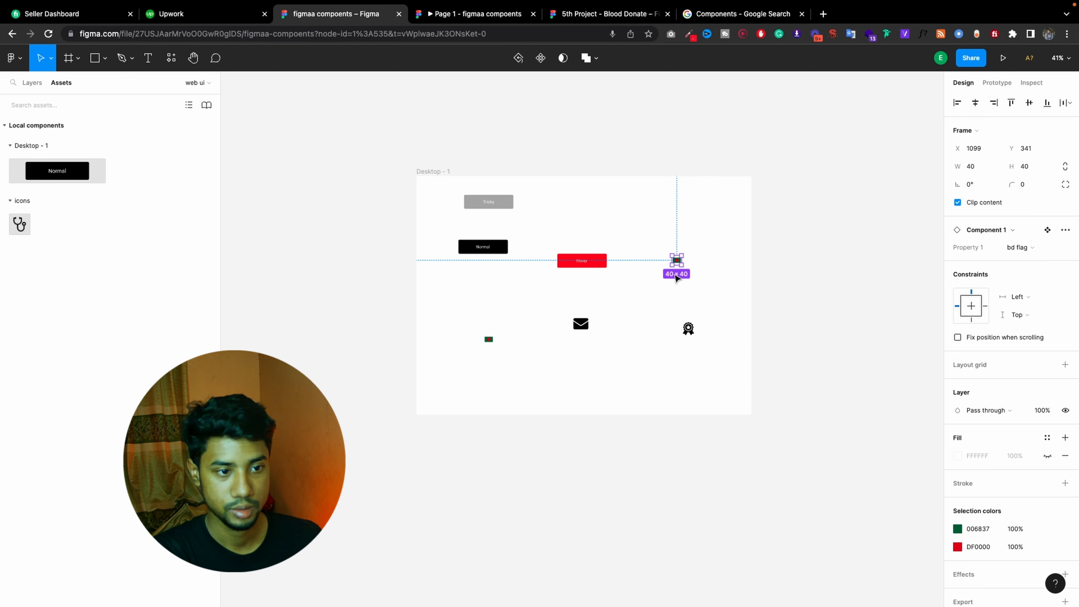
pyautogui.click(757, 260)
# Undo the variant-set instances on web ui and the combining of the icons as variants, and select the icons frame on main page
pyautogui.click(32, 83)
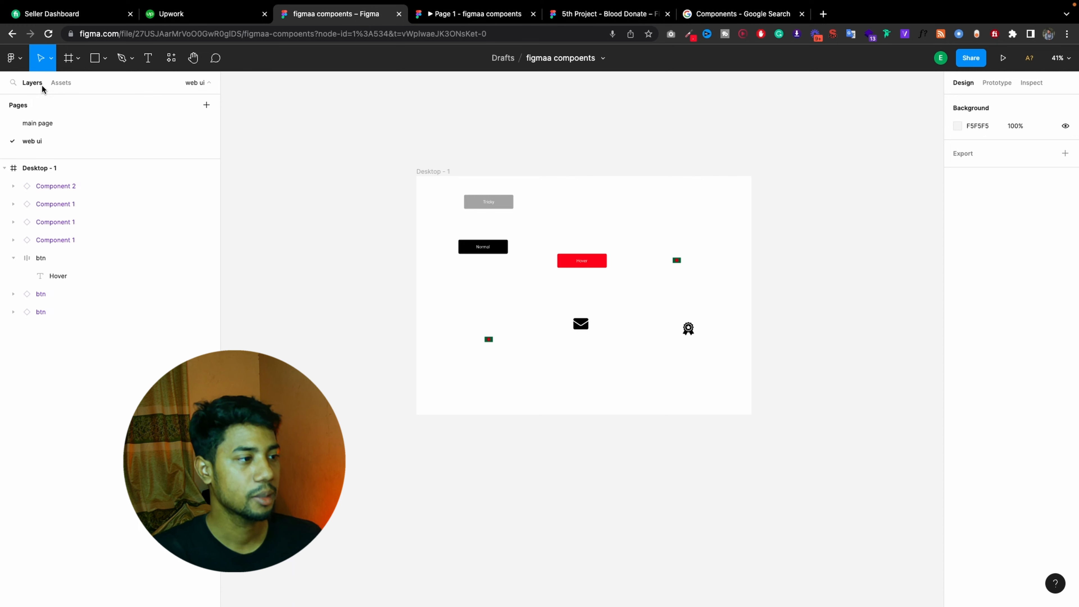
pyautogui.click(37, 122)
pyautogui.press('super+z')
pyautogui.press('super+z')
pyautogui.press('super+z')
pyautogui.press('super+z')
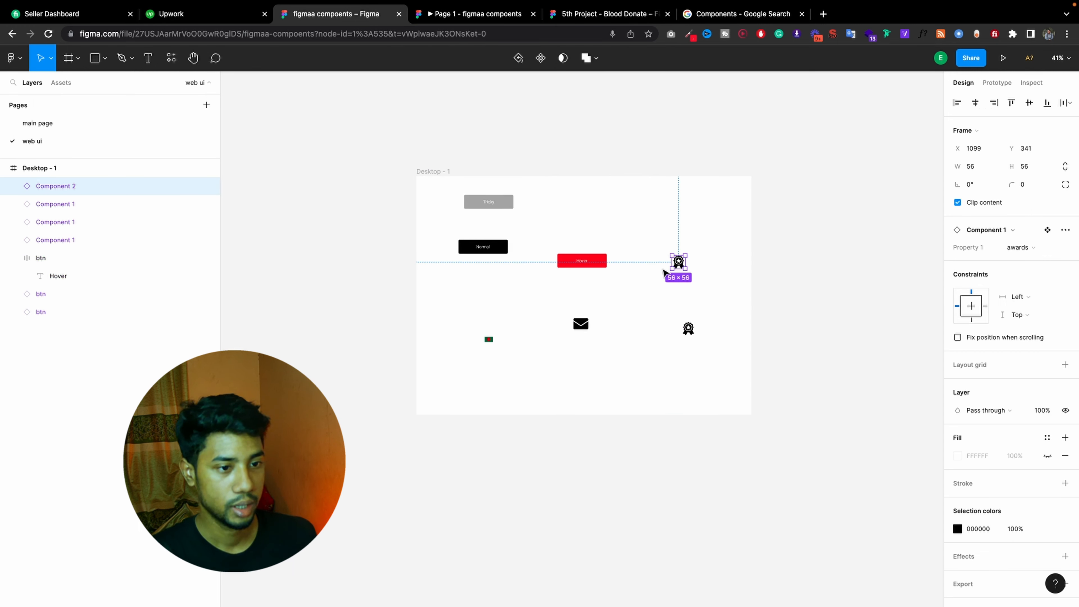
pyautogui.press('super+z')
pyautogui.press('super+z')
pyautogui.press('super+z')
pyautogui.press('super+z')
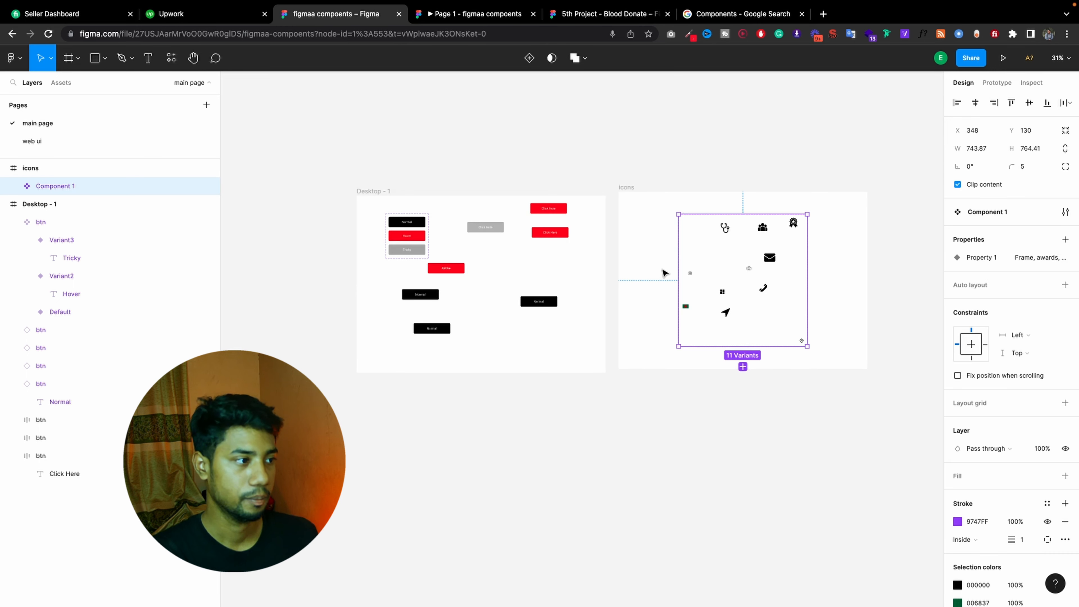
pyautogui.press('shift+super+g')
pyautogui.click(625, 188)
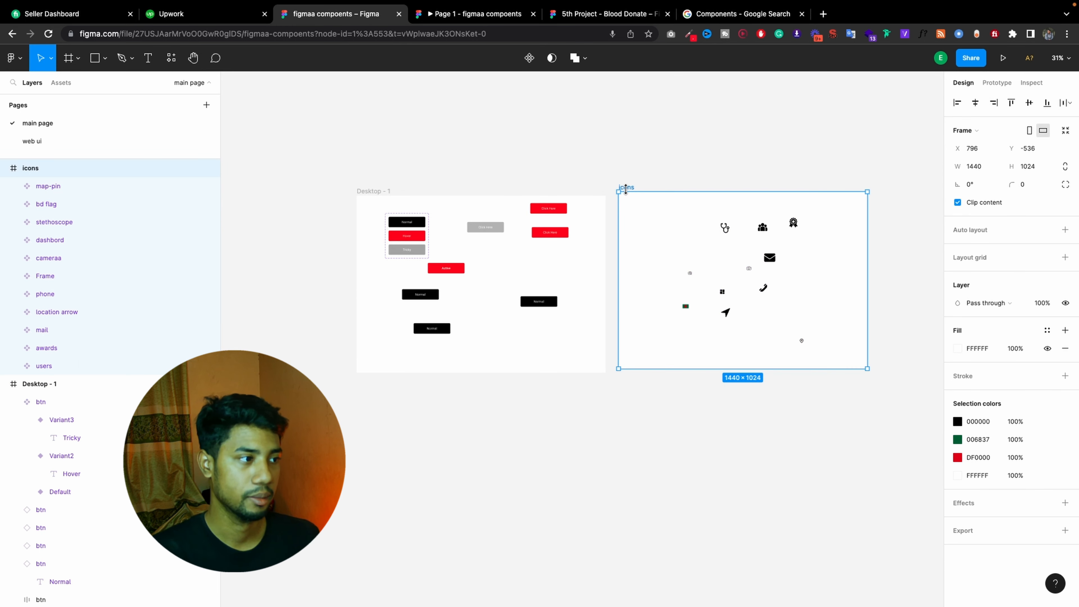